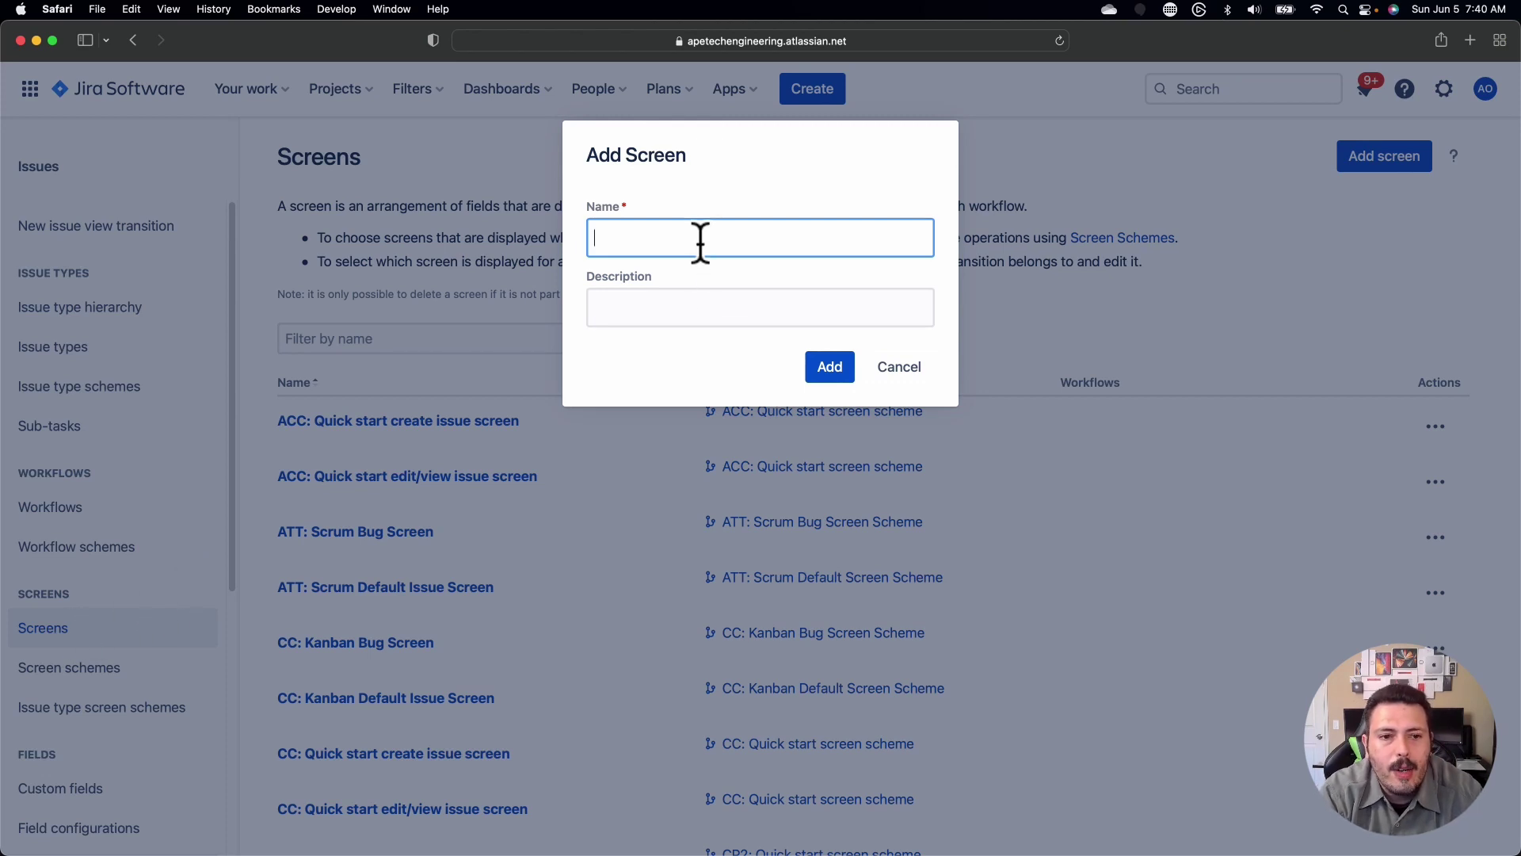
Create a screen named 'Transition to In Progress' and open its configuration.
text(Transition t)
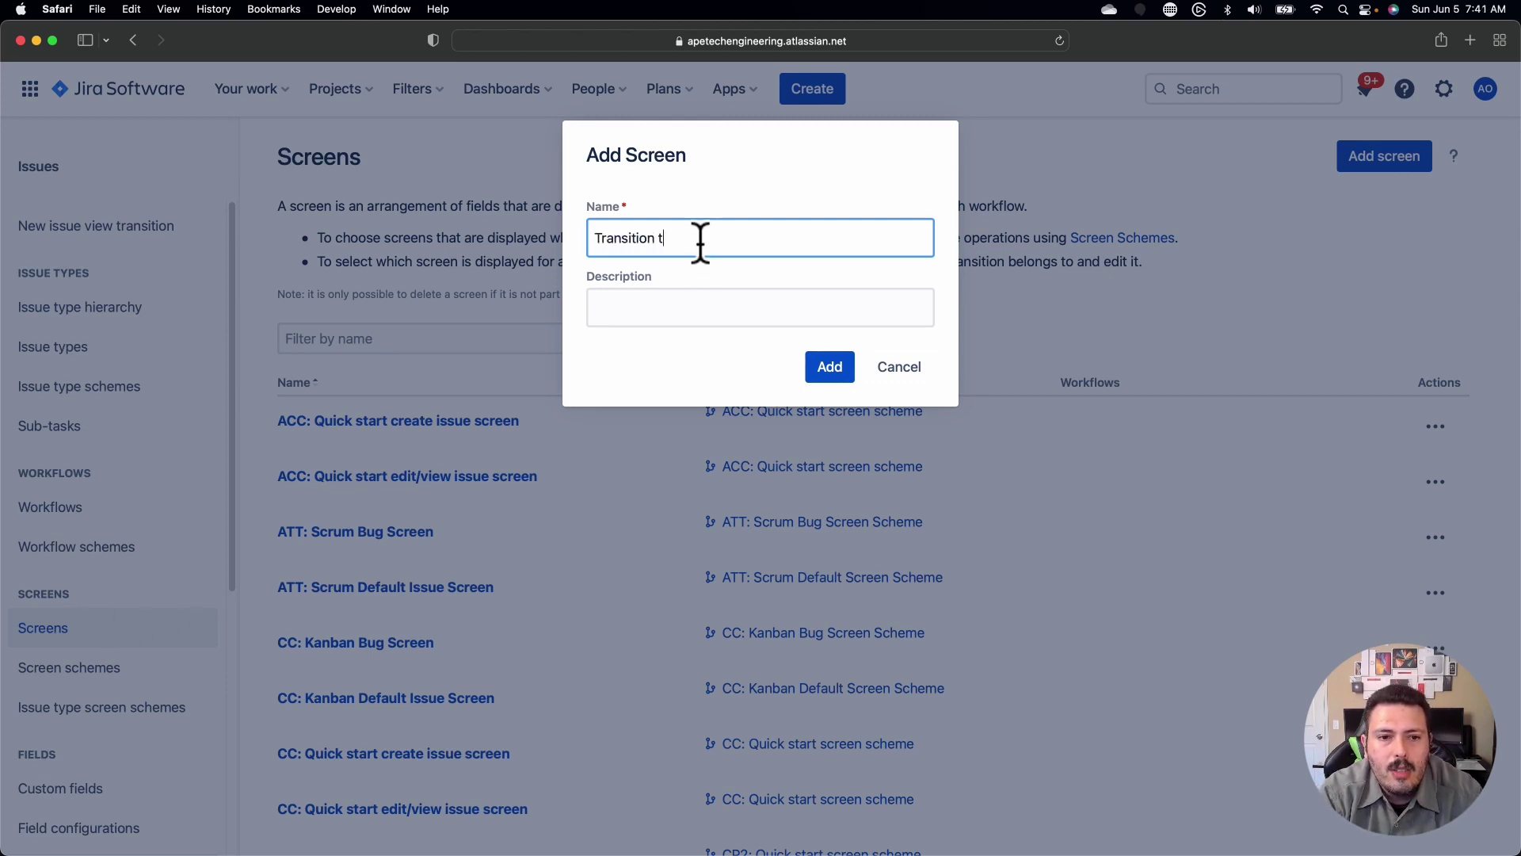
text(o In Progress)
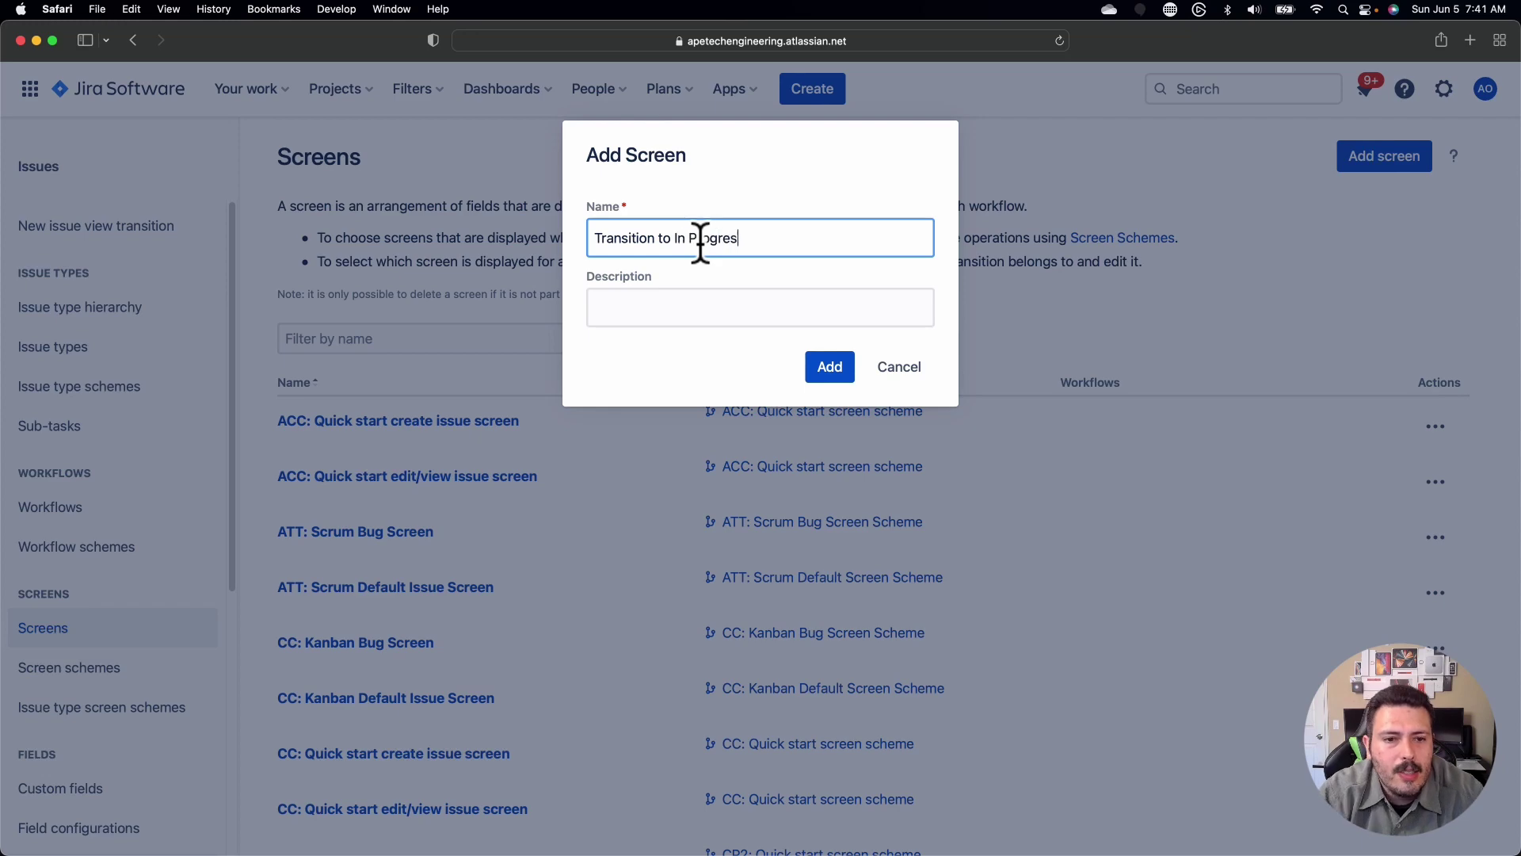
click(820, 371)
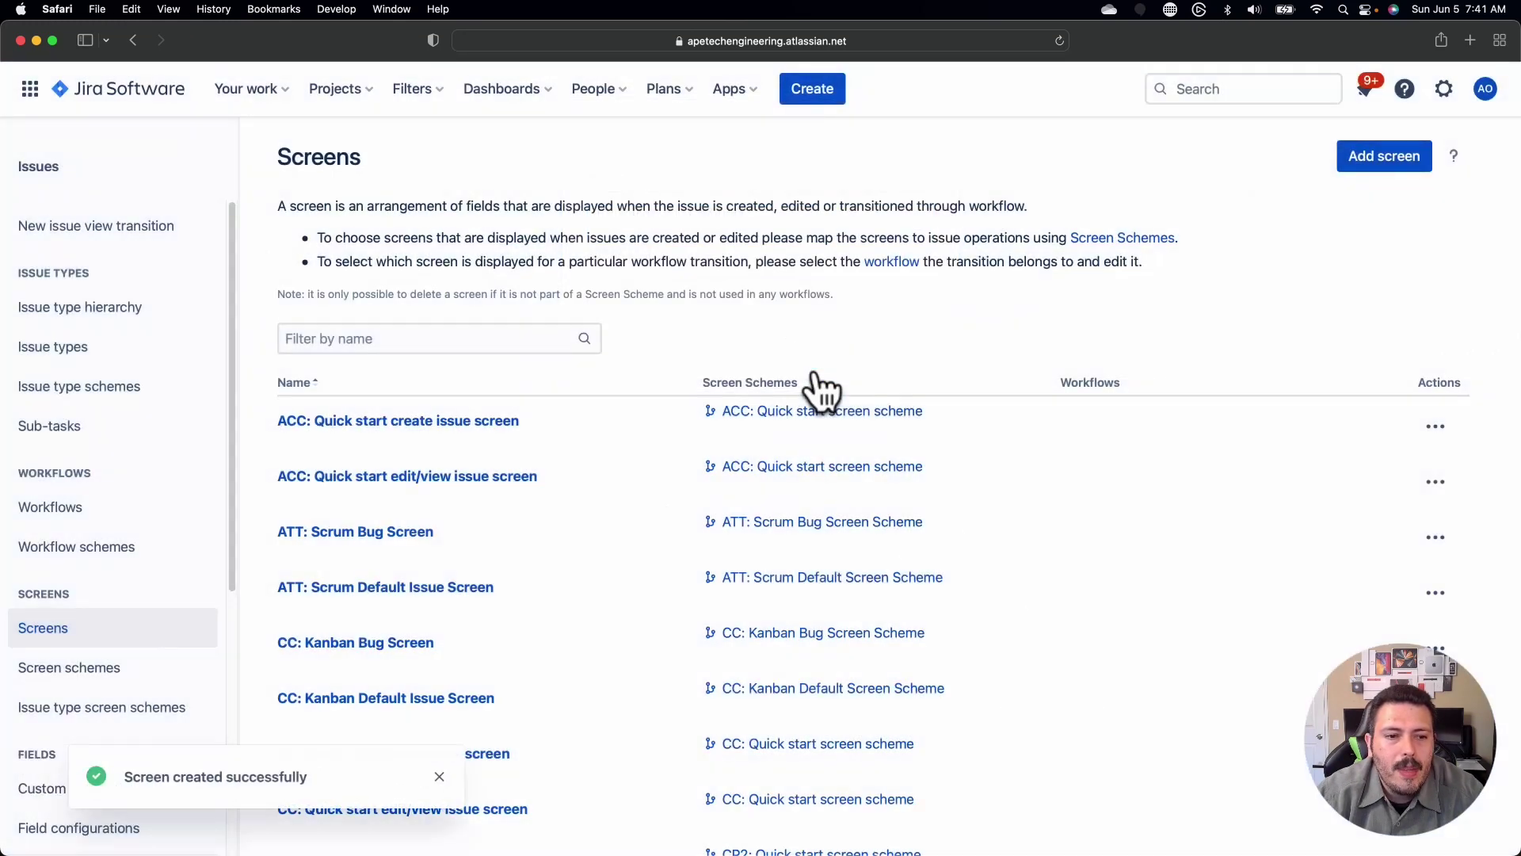
click(448, 339)
text(tran)
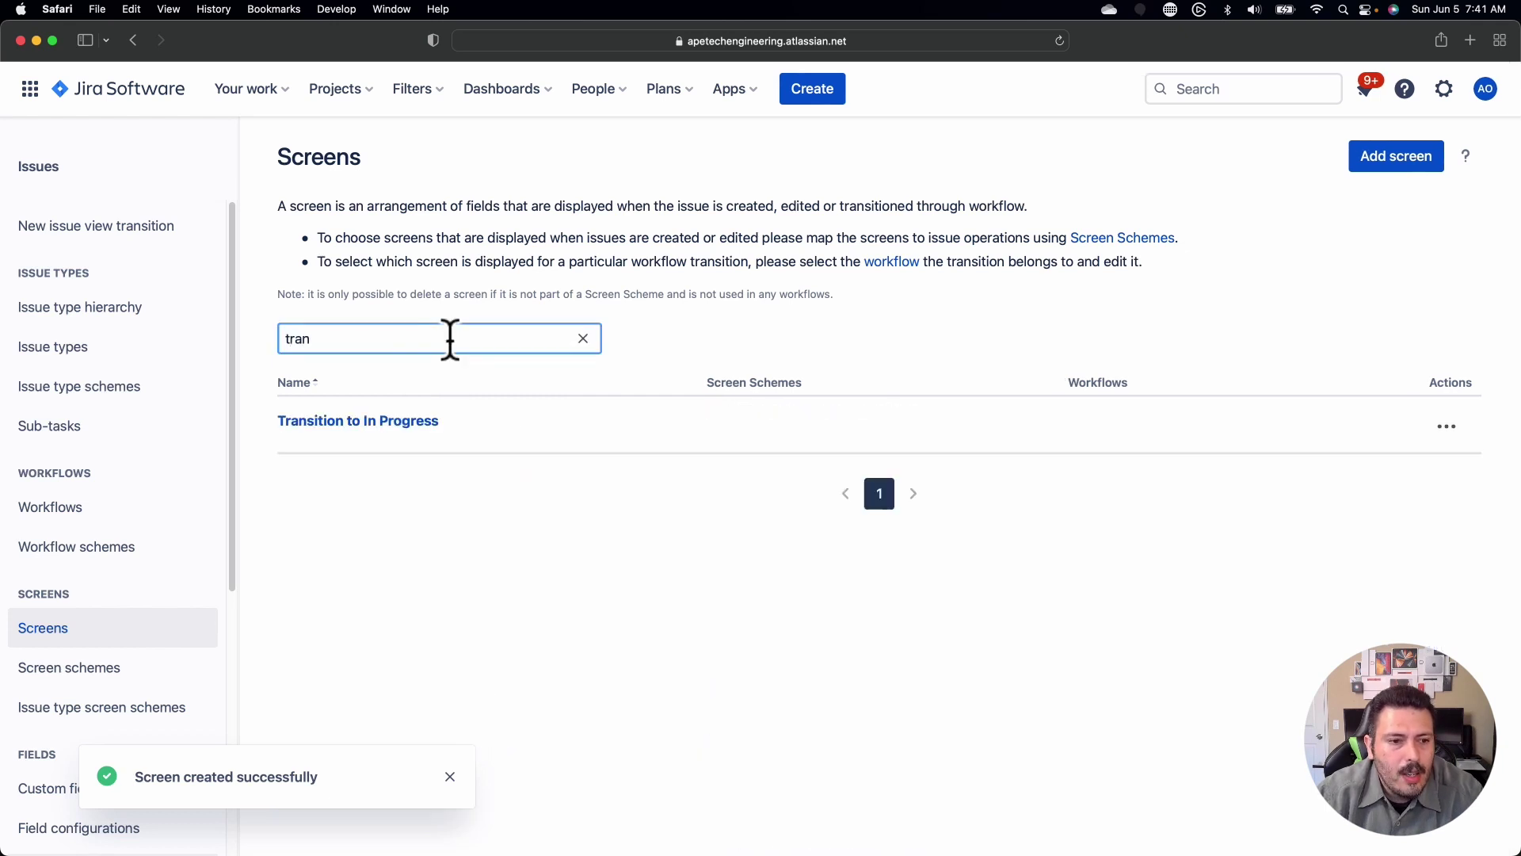
click(396, 424)
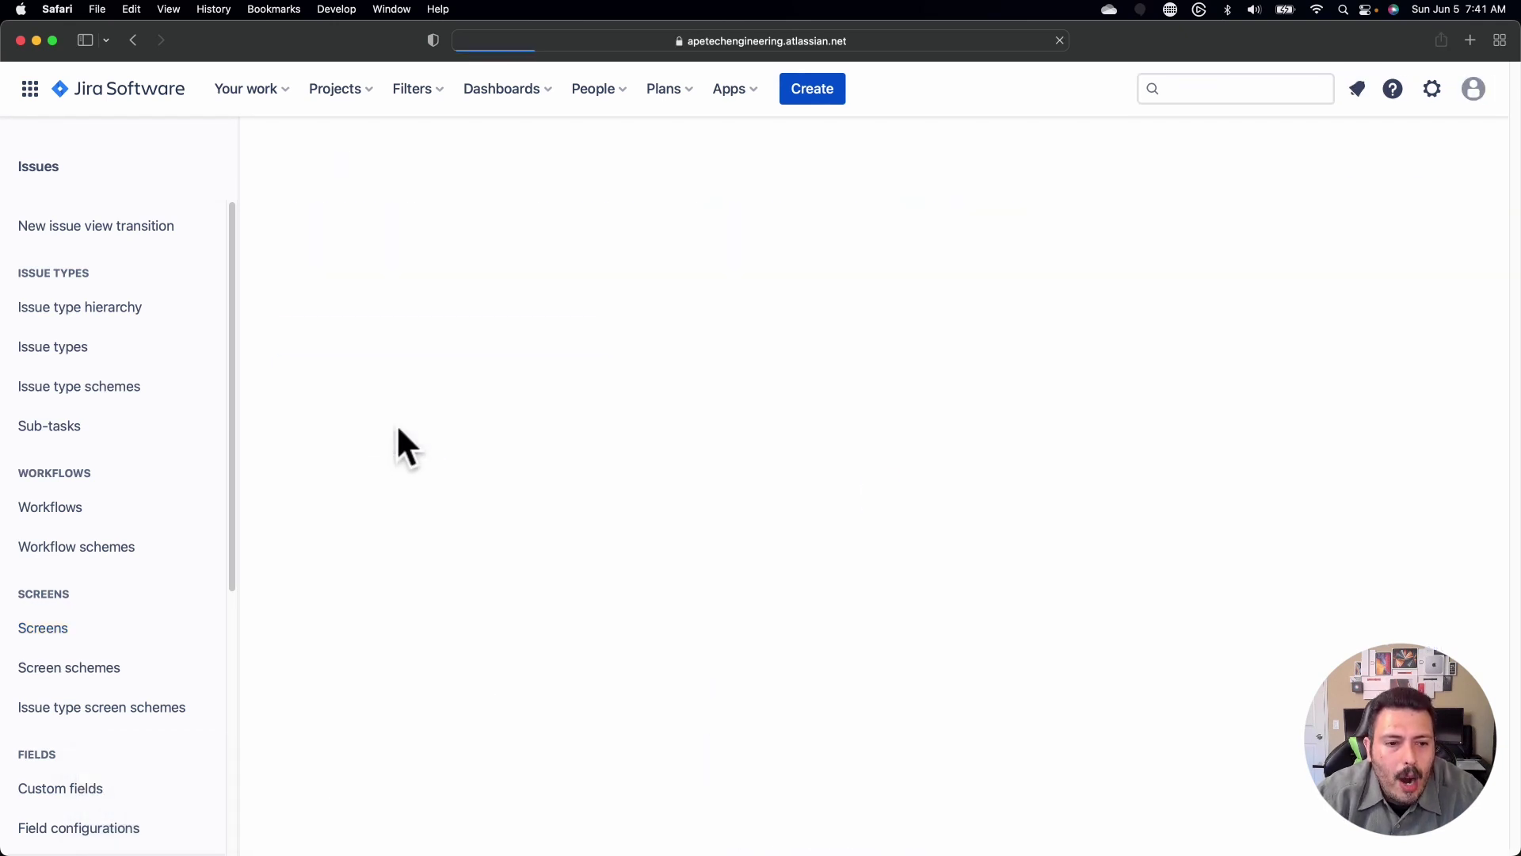
Add the Due date field to the Transition to In Progress screen.
click(373, 487)
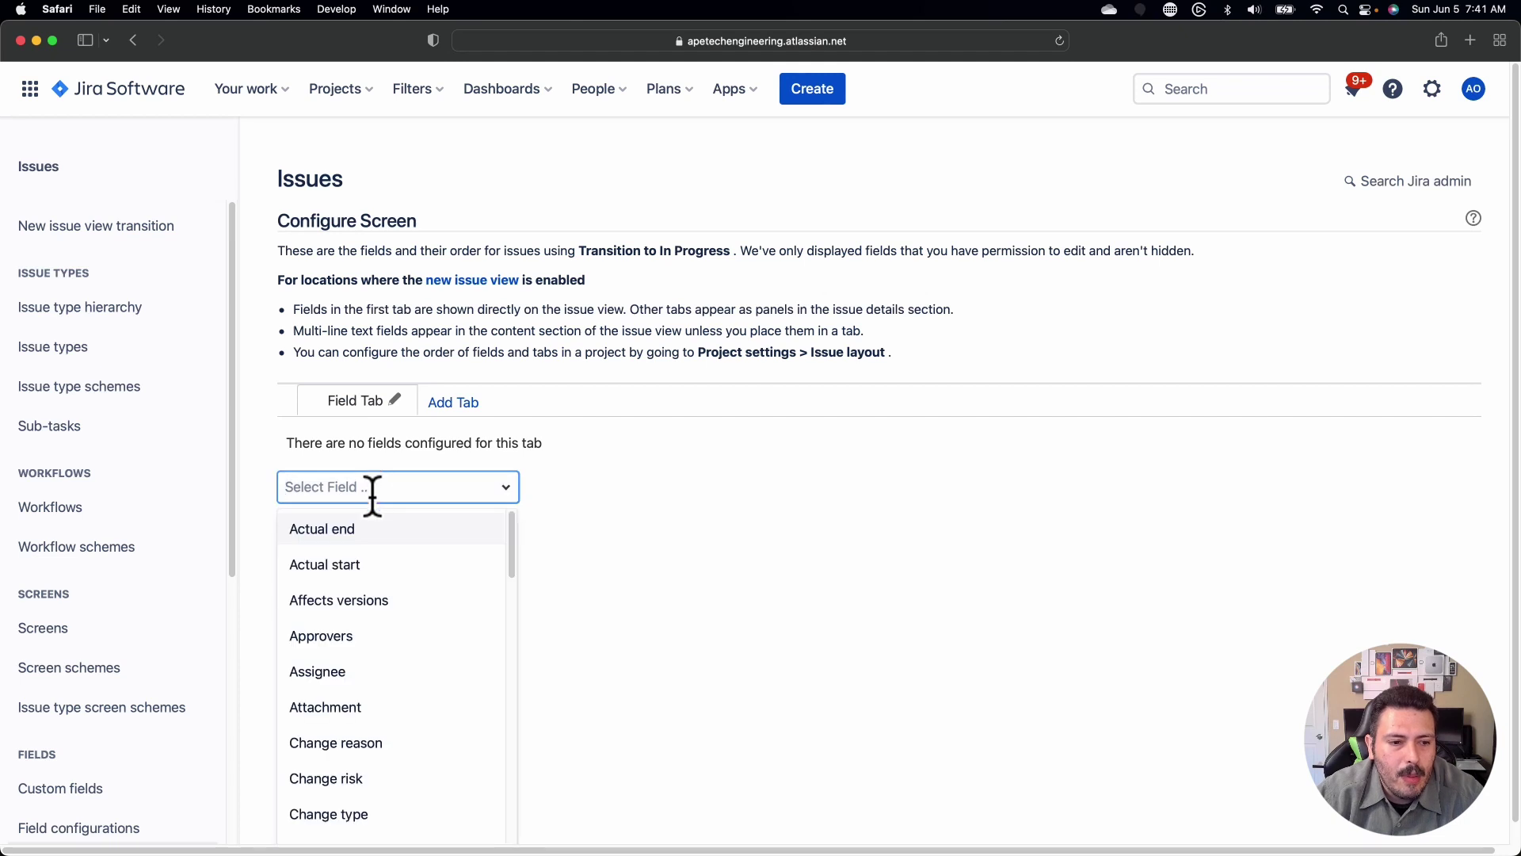
text(due)
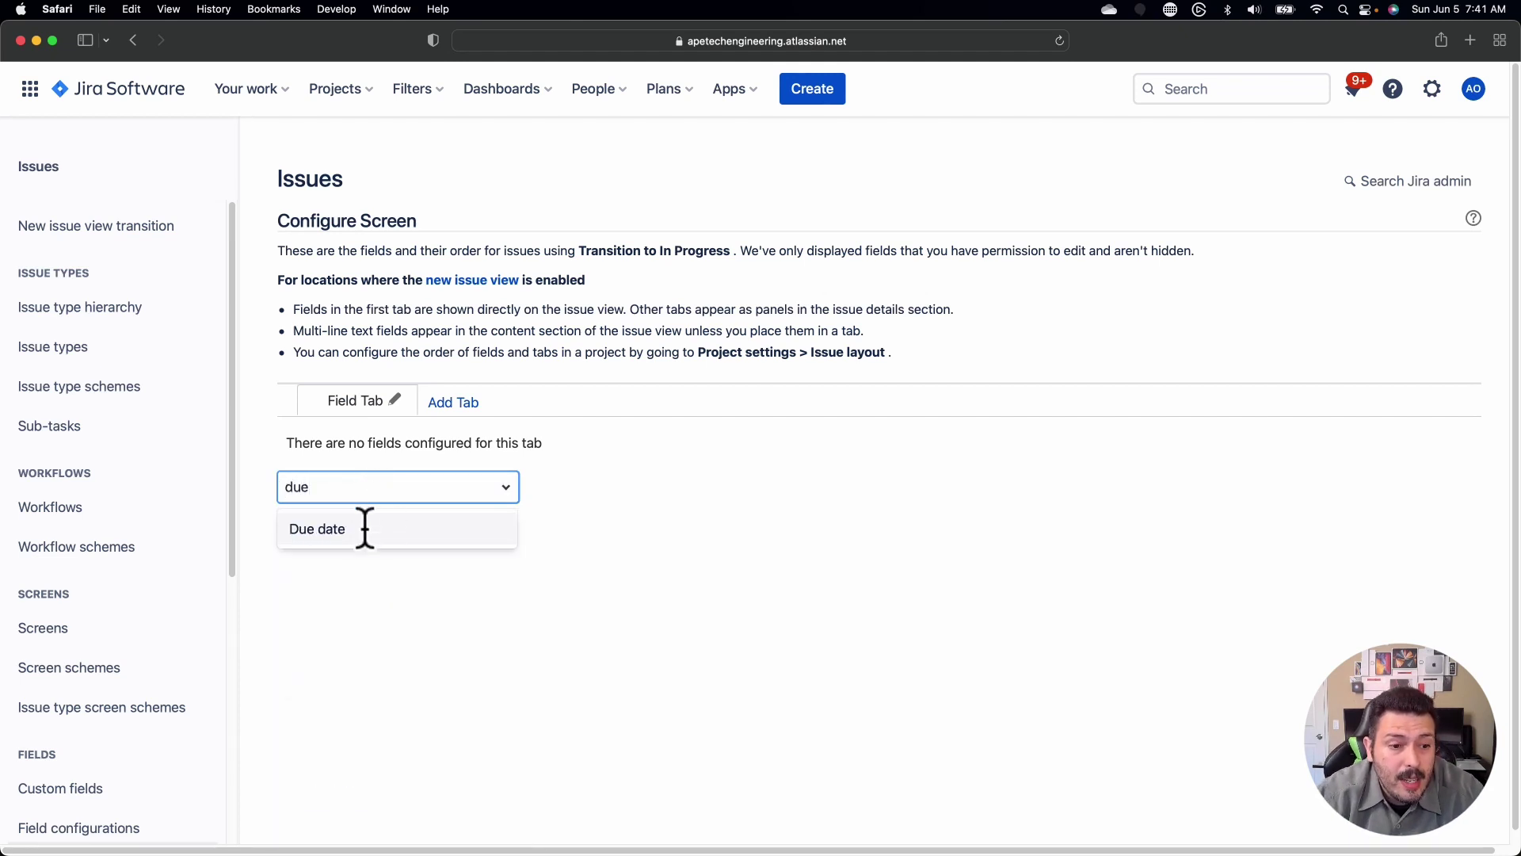
click(365, 528)
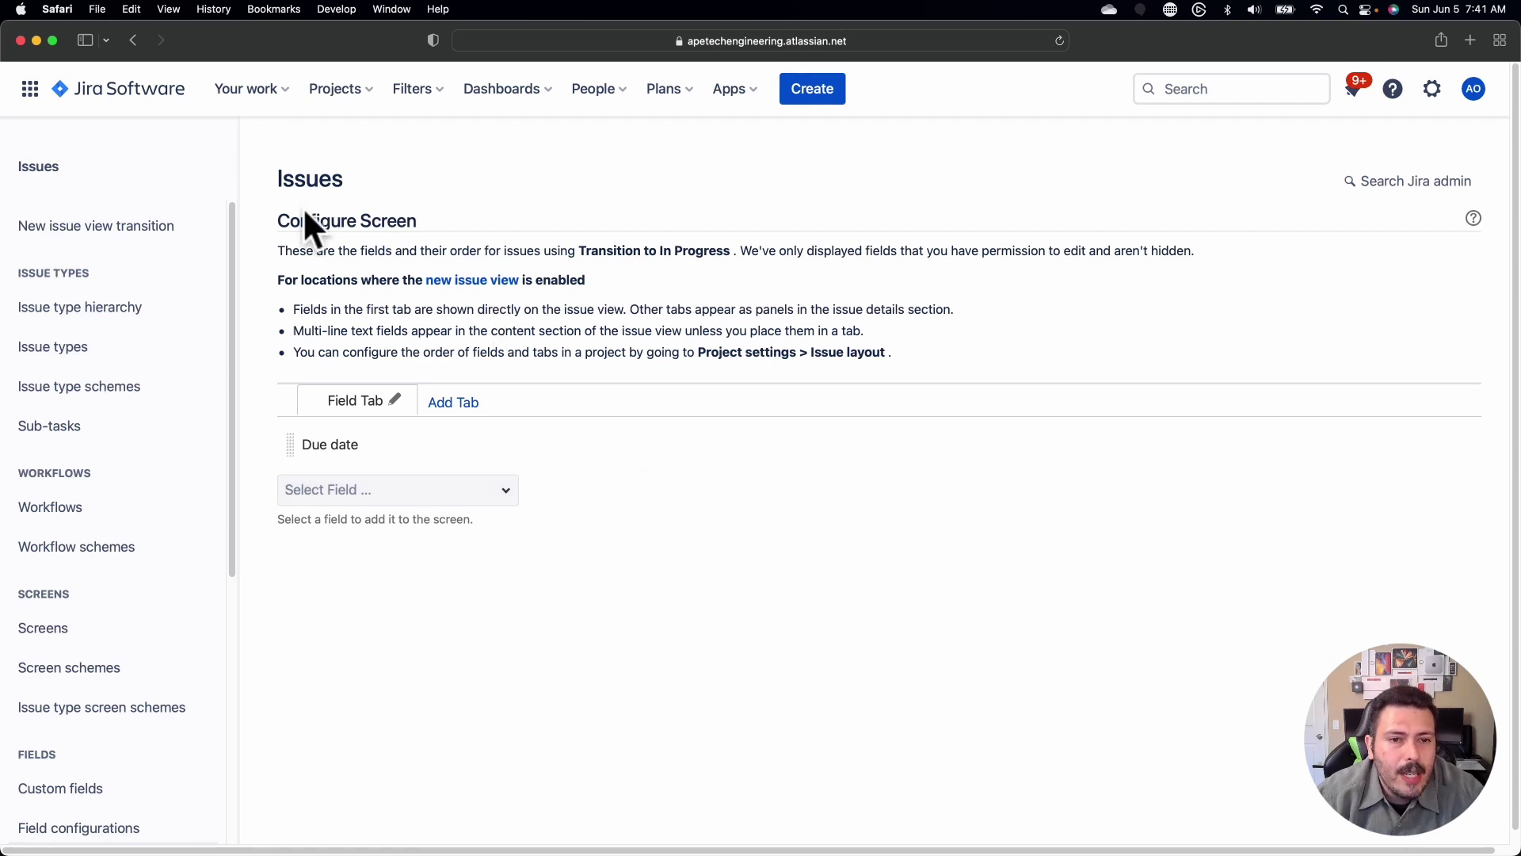
click(79, 511)
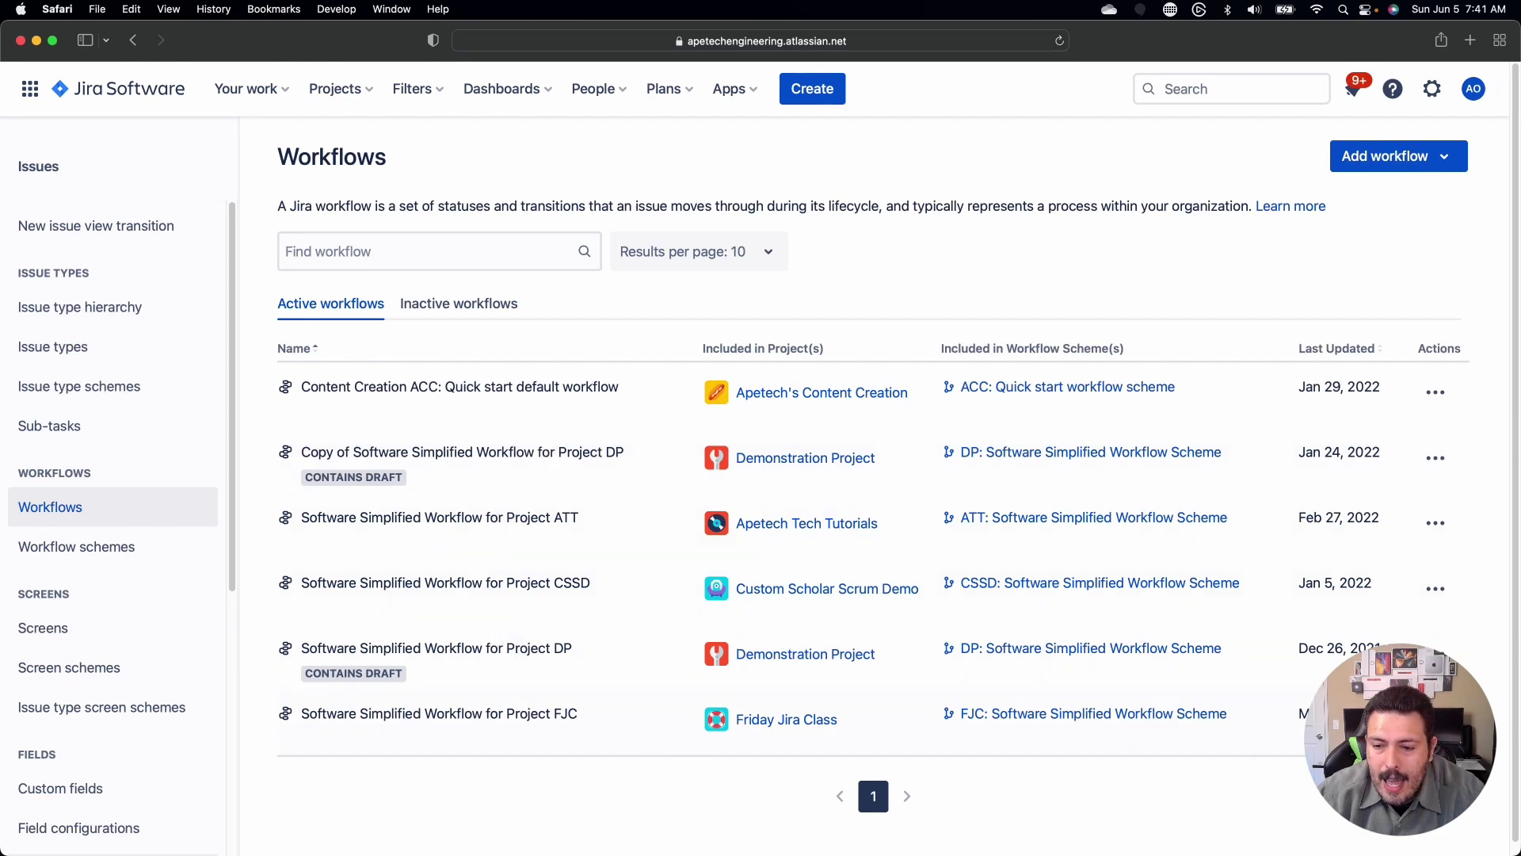
Make the FJC workflow's transition into In Progress show the Transition to In Progress screen.
click(1434, 832)
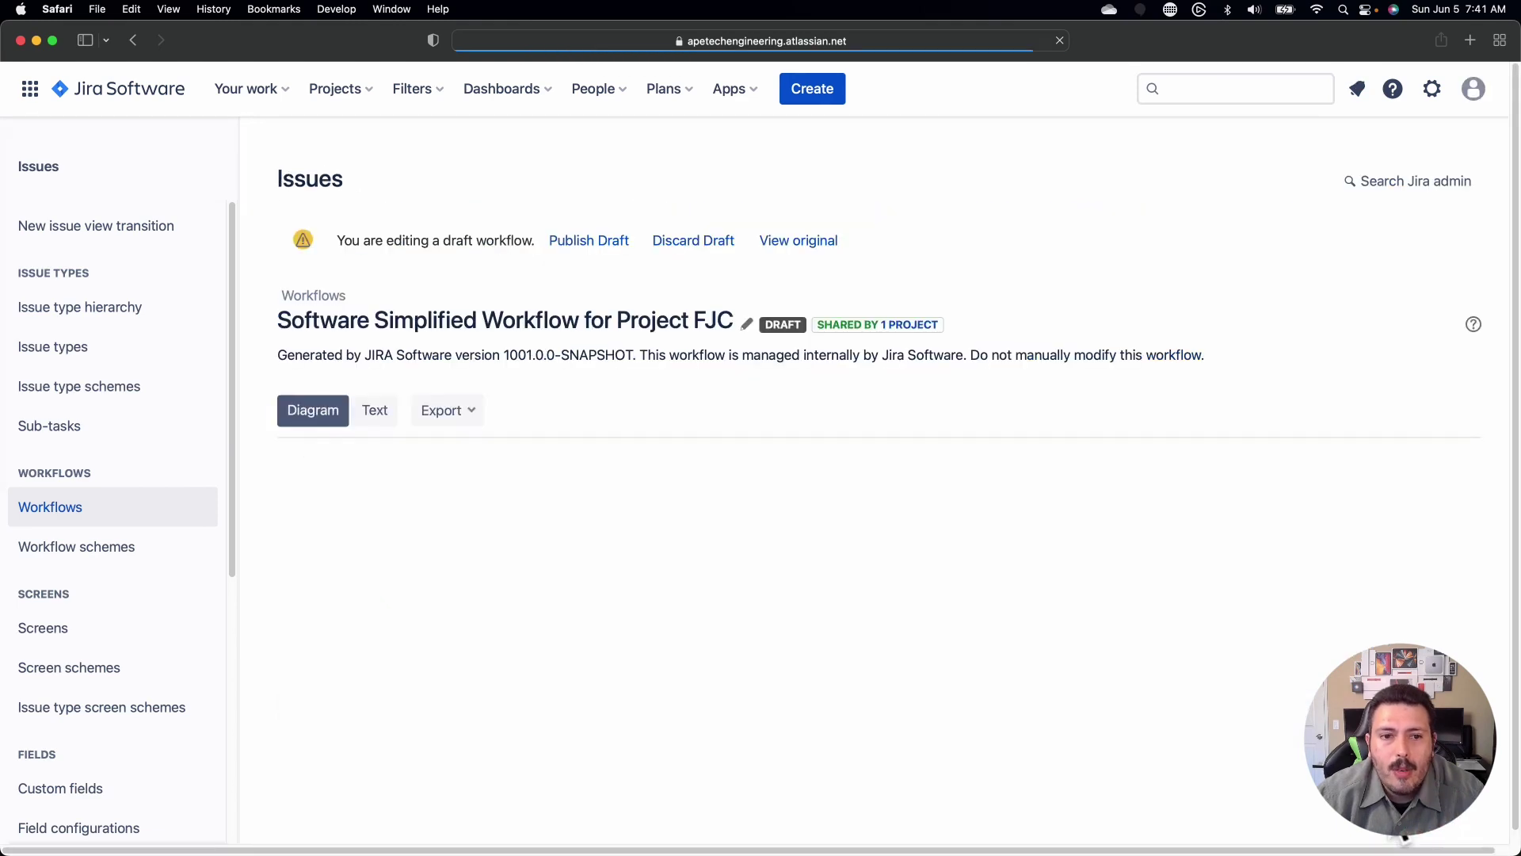
scroll(965, 557, down, 4)
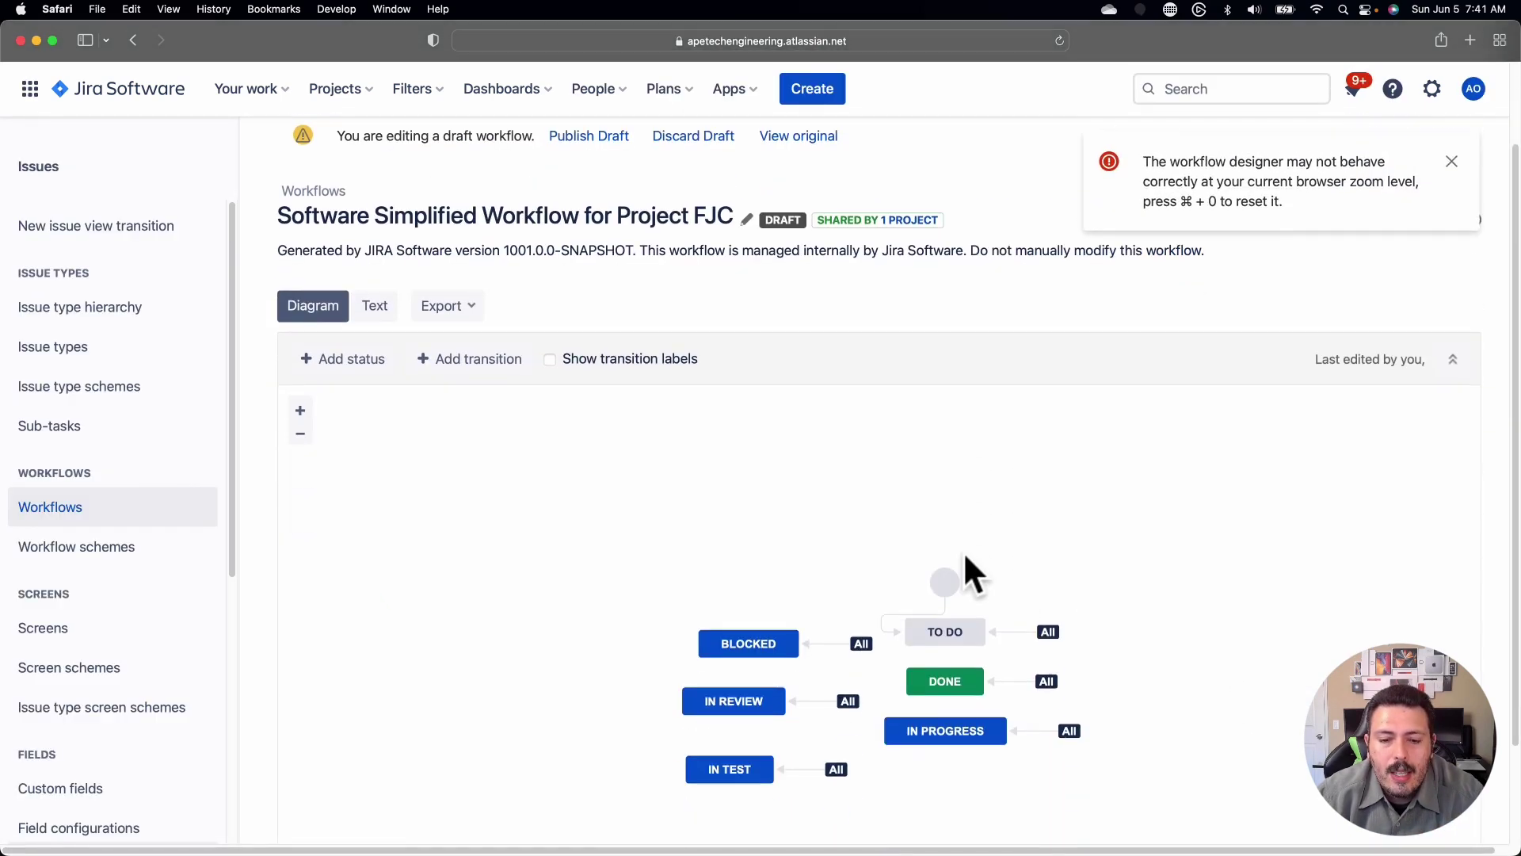
click(944, 688)
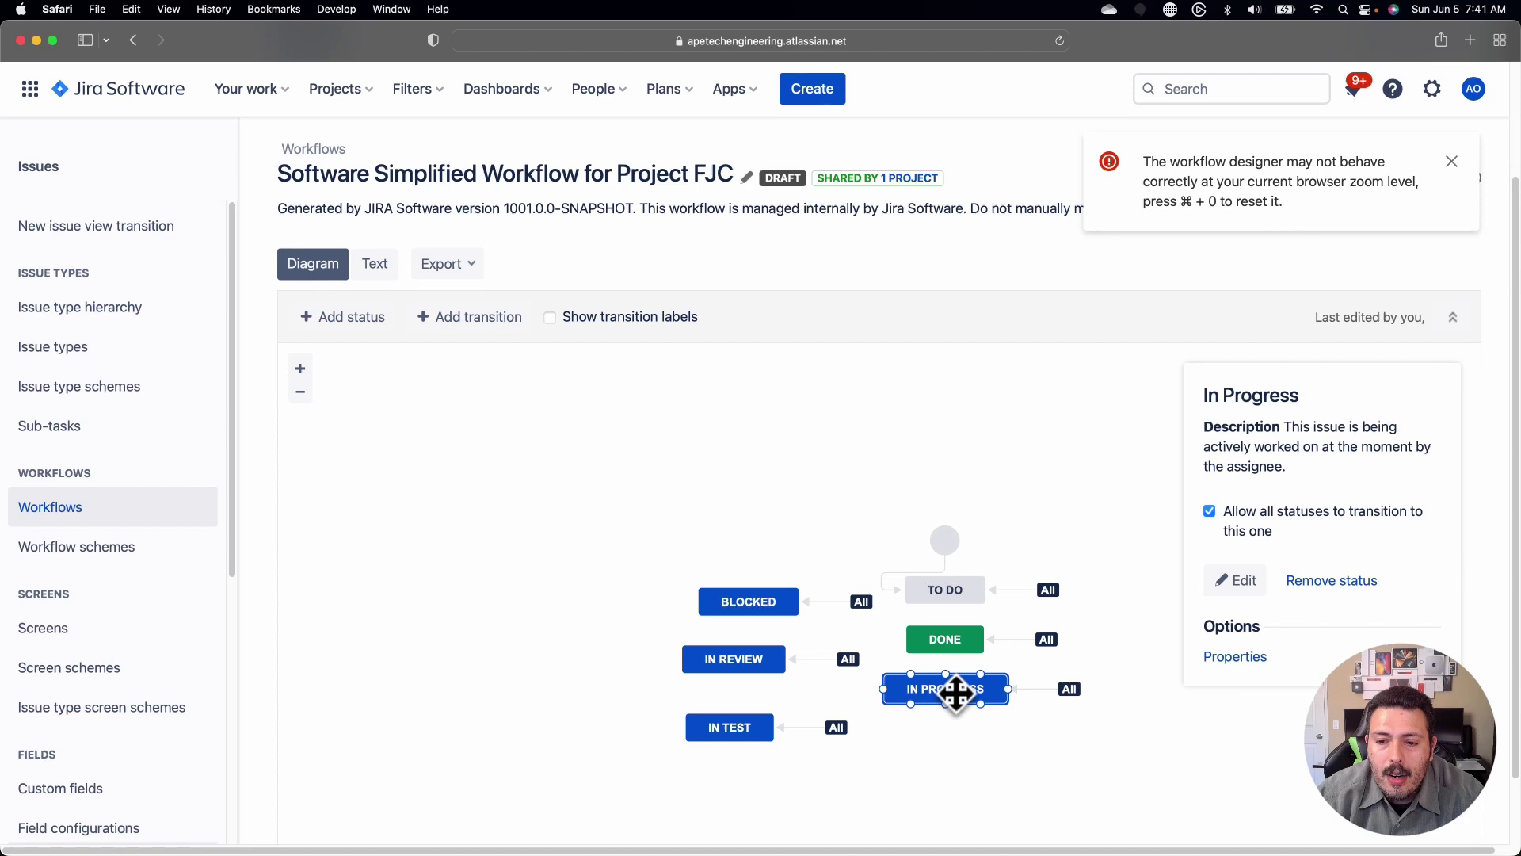
click(1038, 690)
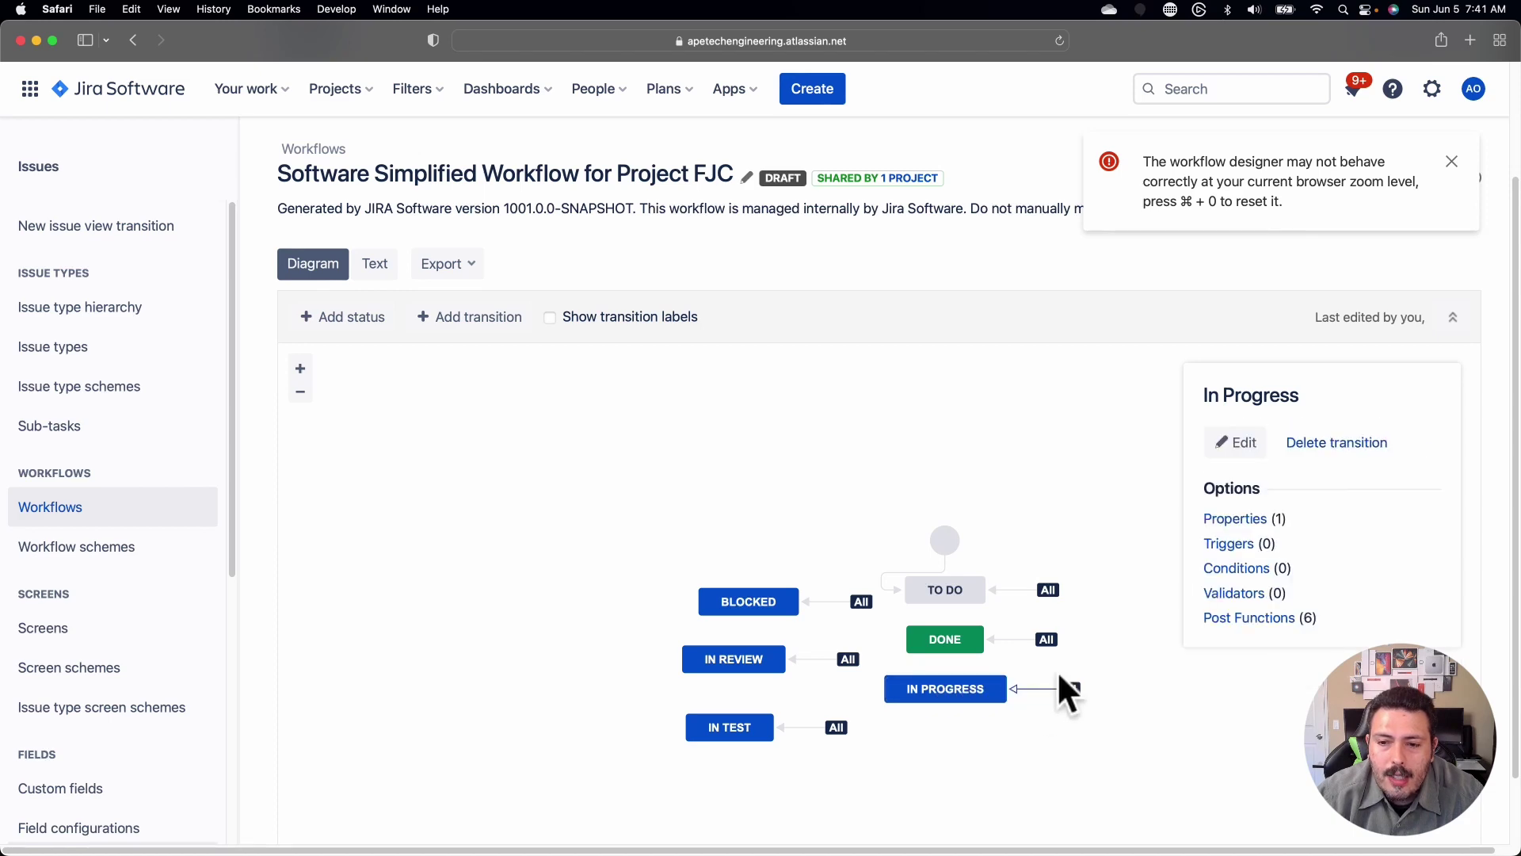
click(1238, 450)
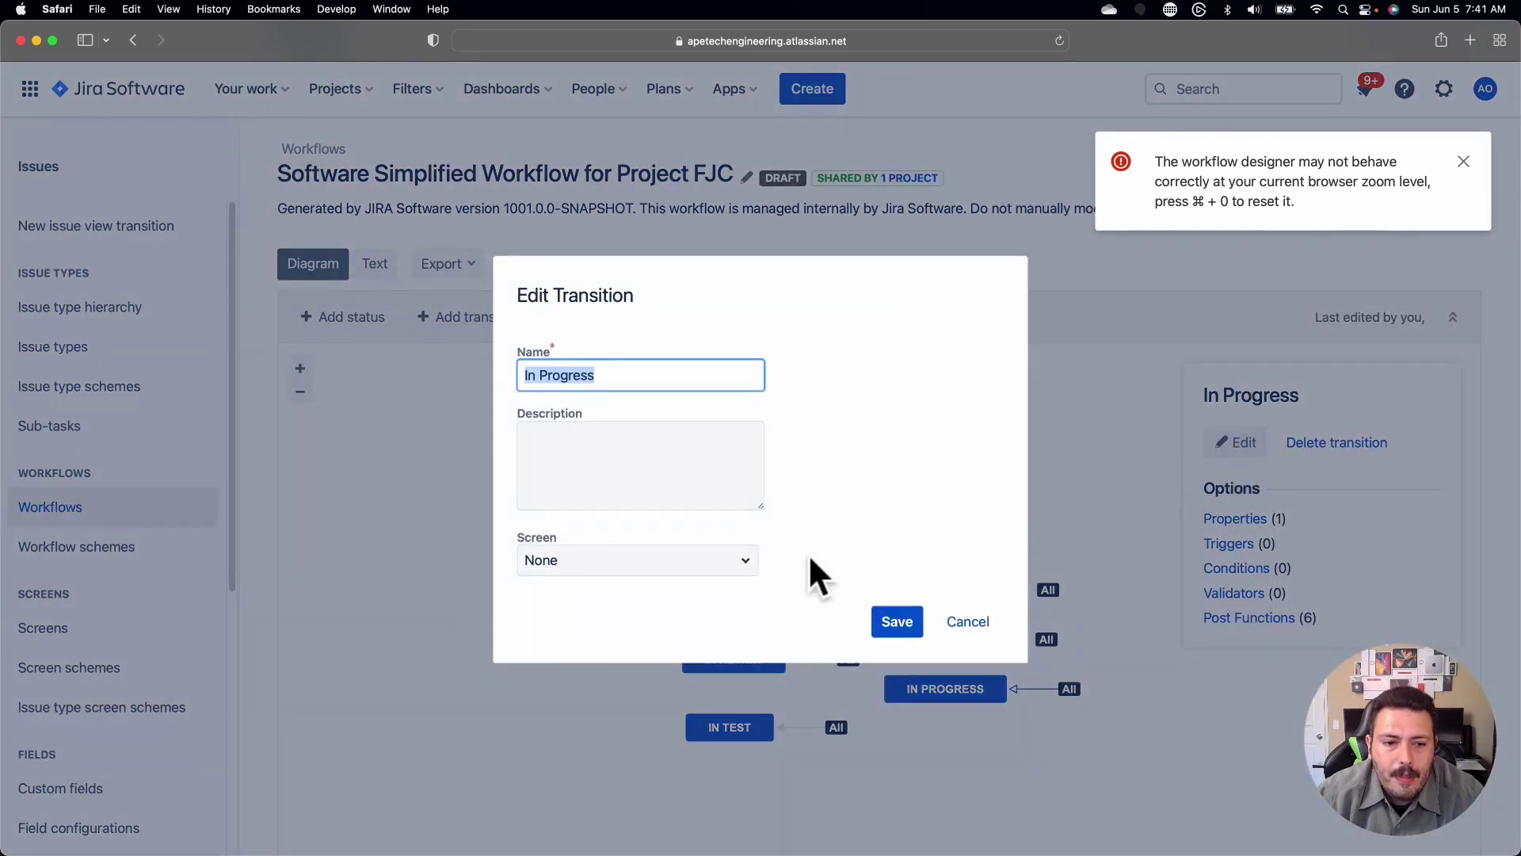
click(574, 562)
scroll(829, 626, down, 10)
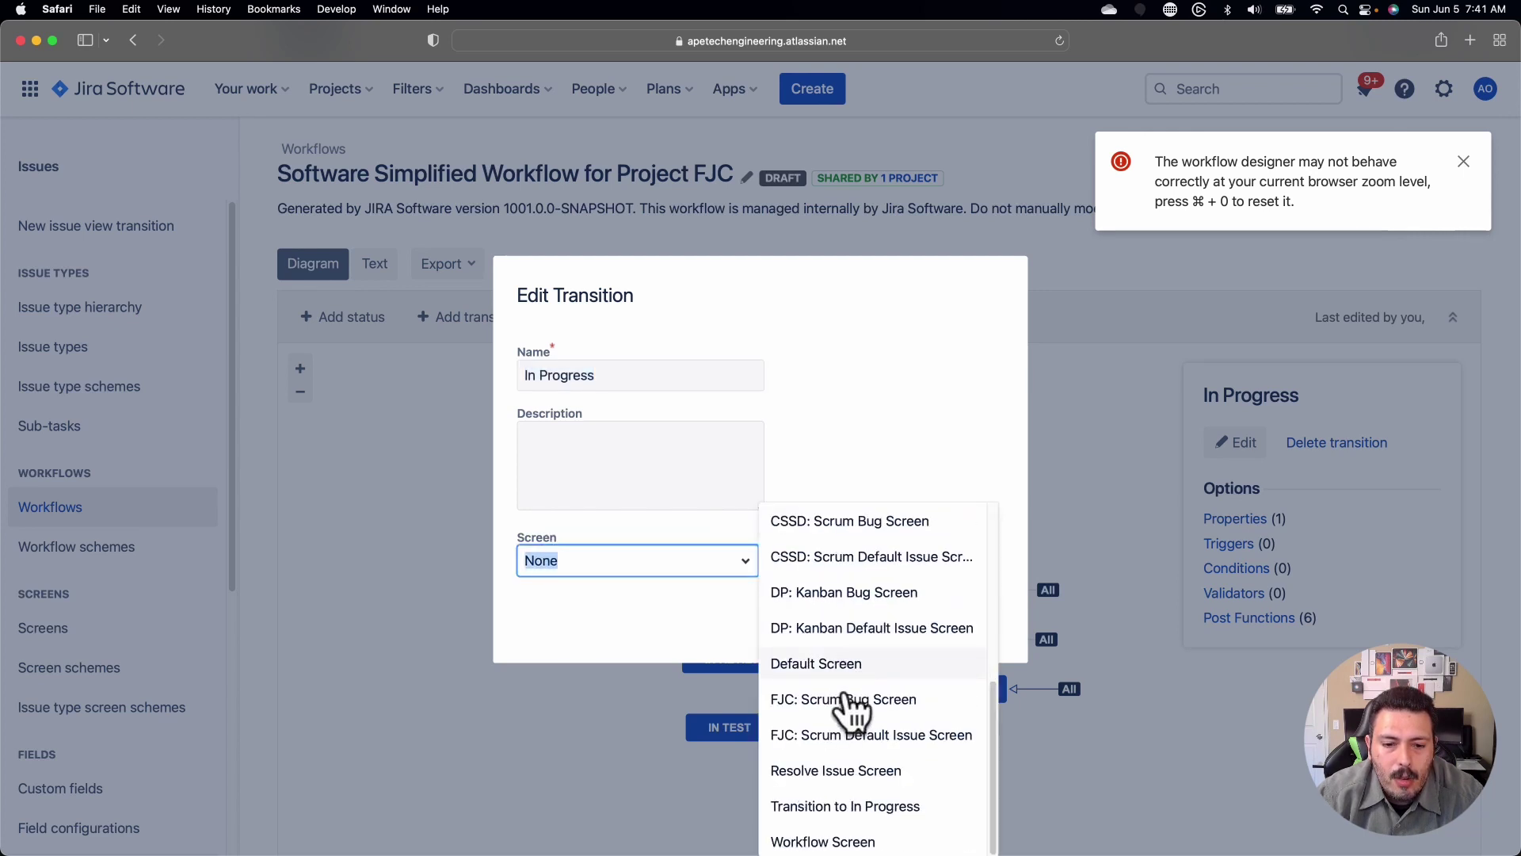
click(846, 806)
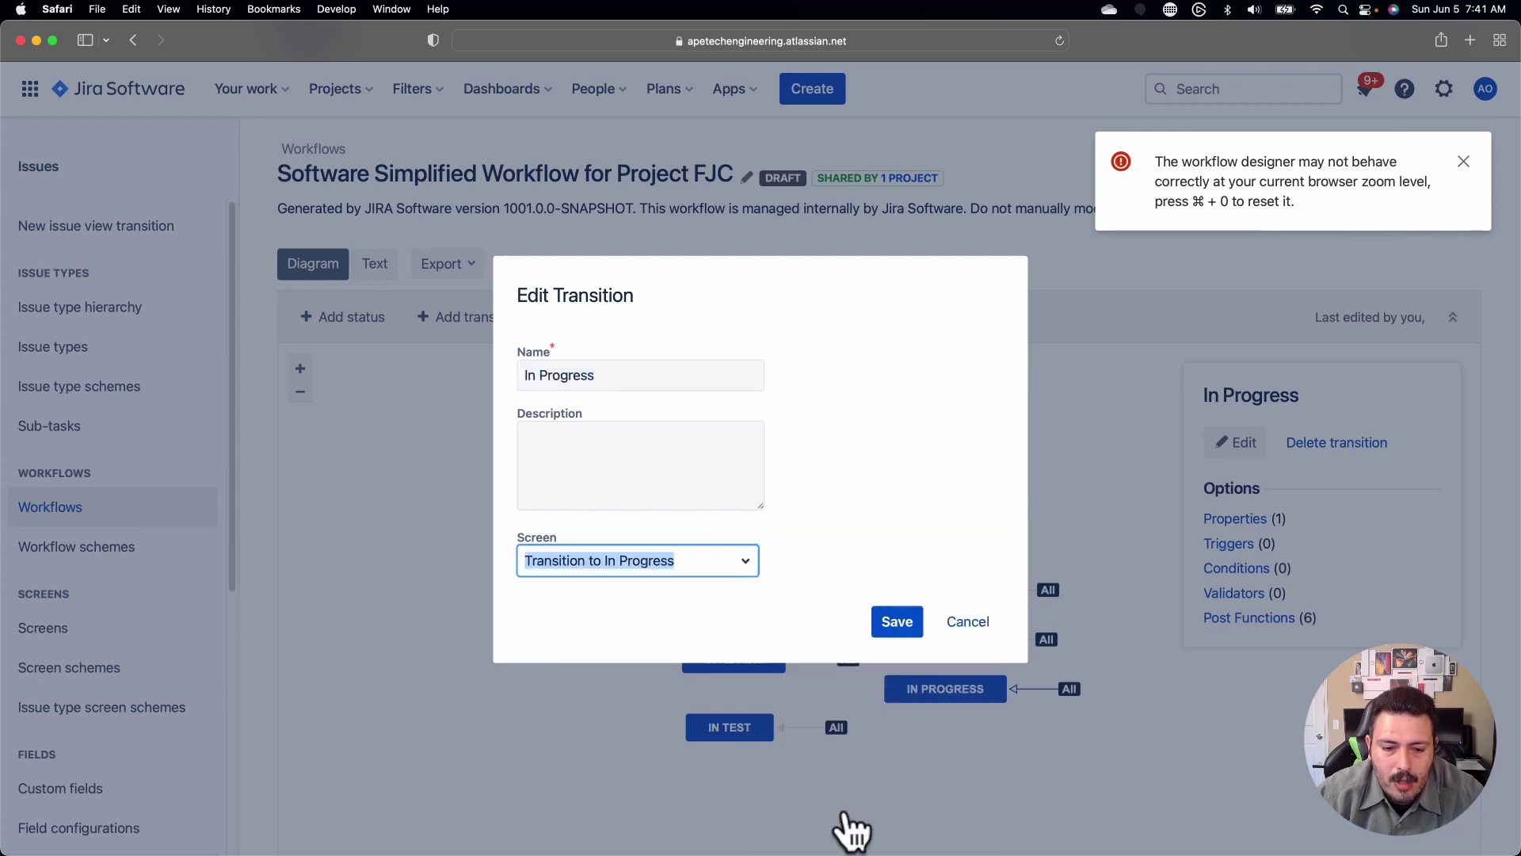
click(903, 623)
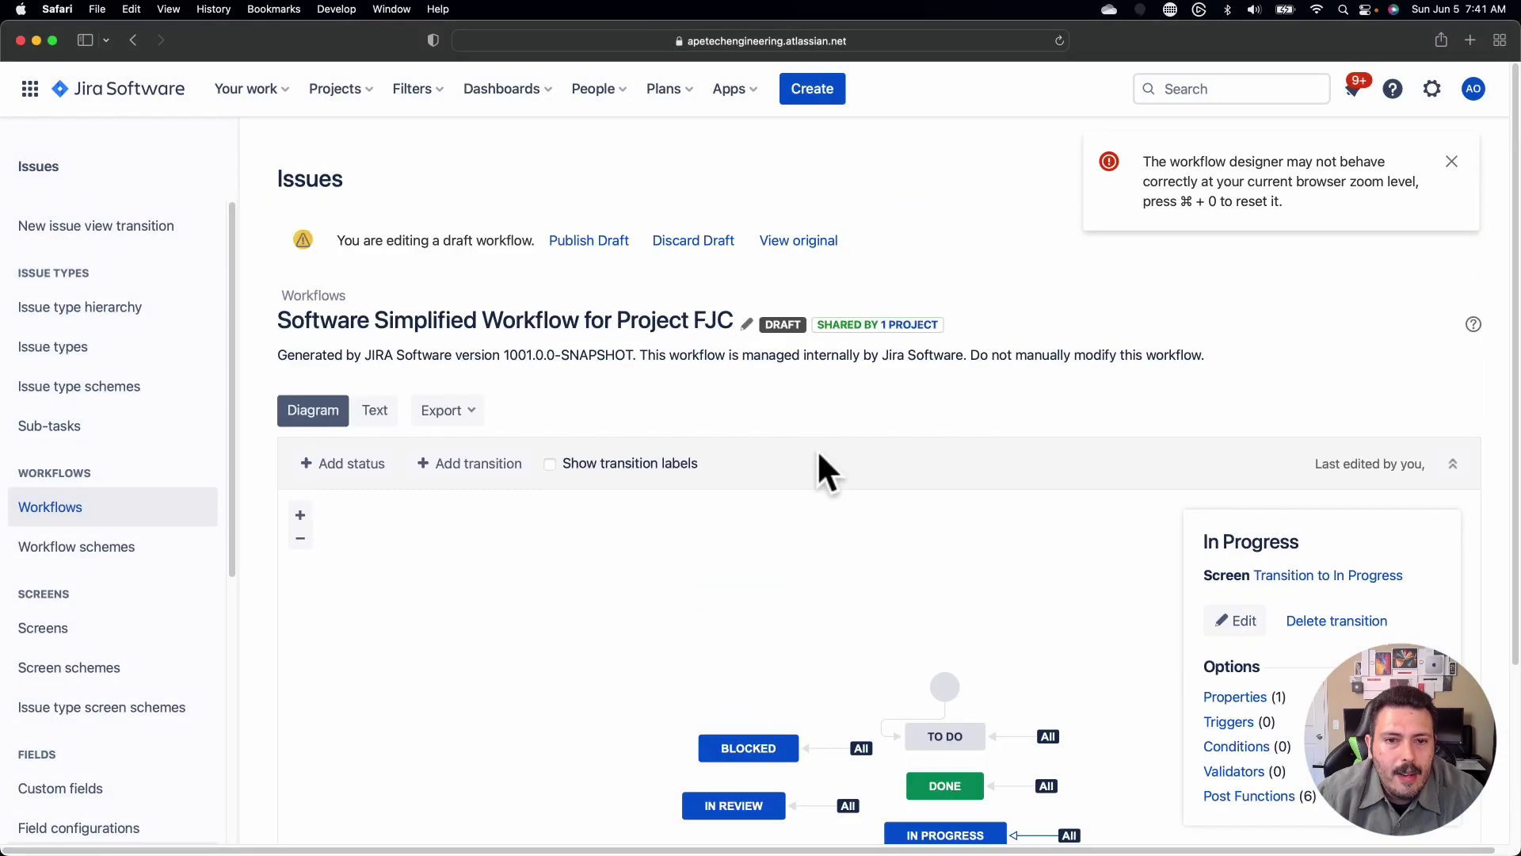
Publish the FJC workflow draft without keeping a backup copy.
click(578, 243)
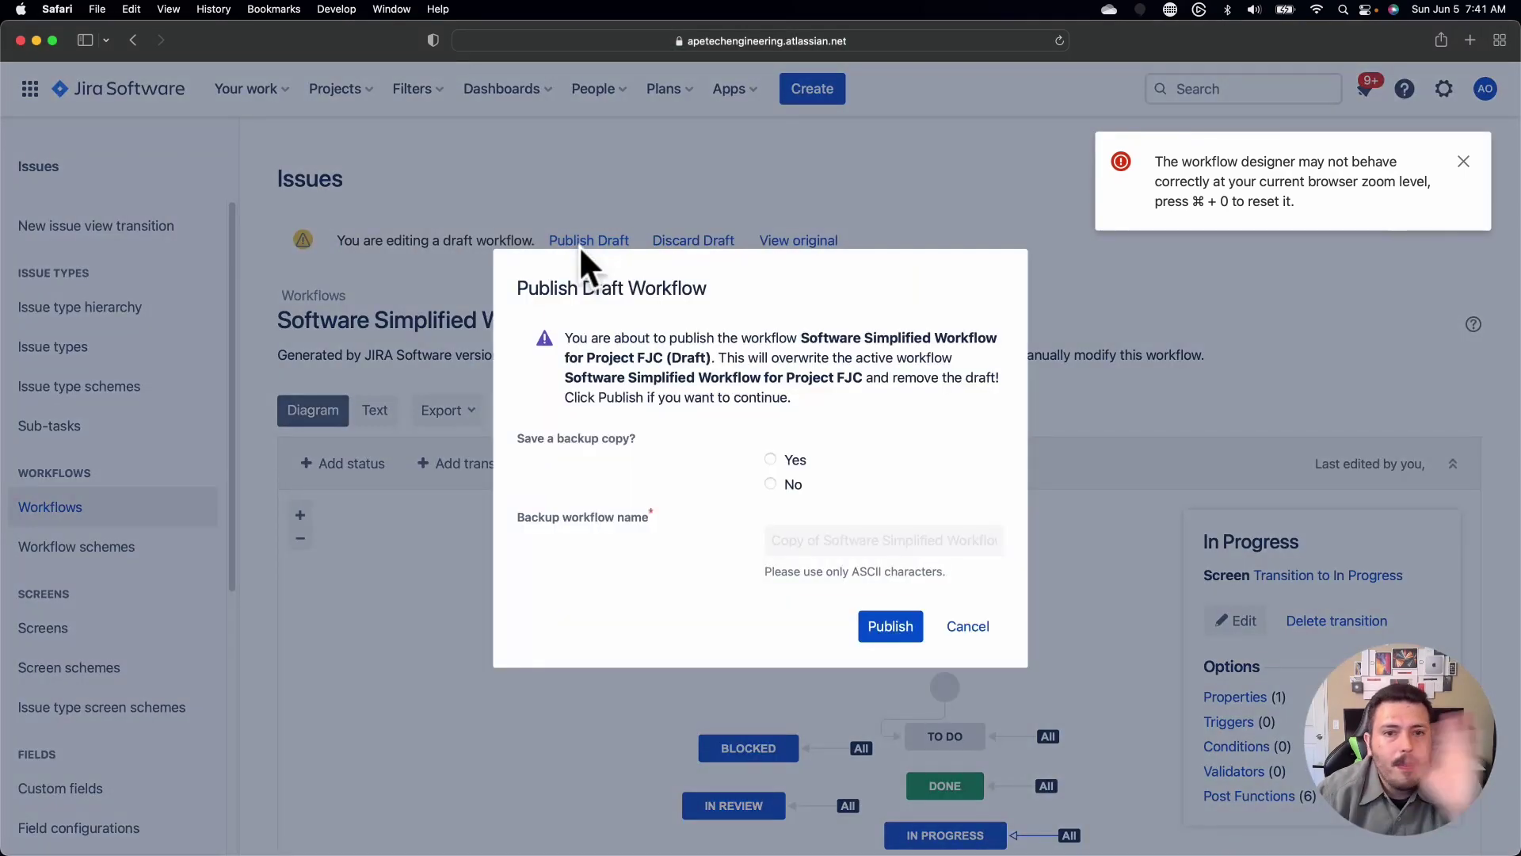
click(782, 484)
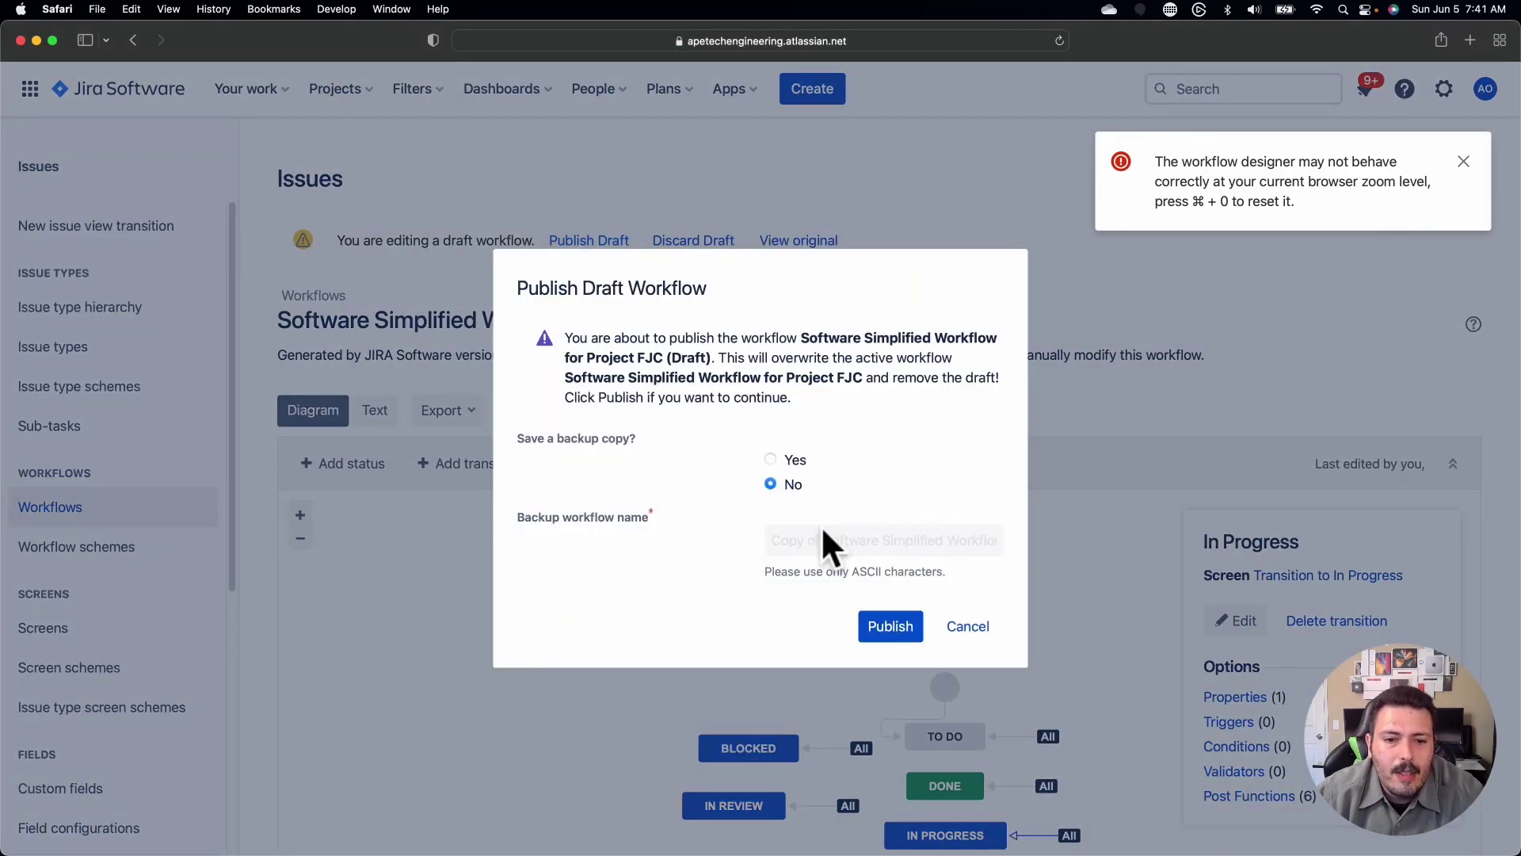
click(876, 632)
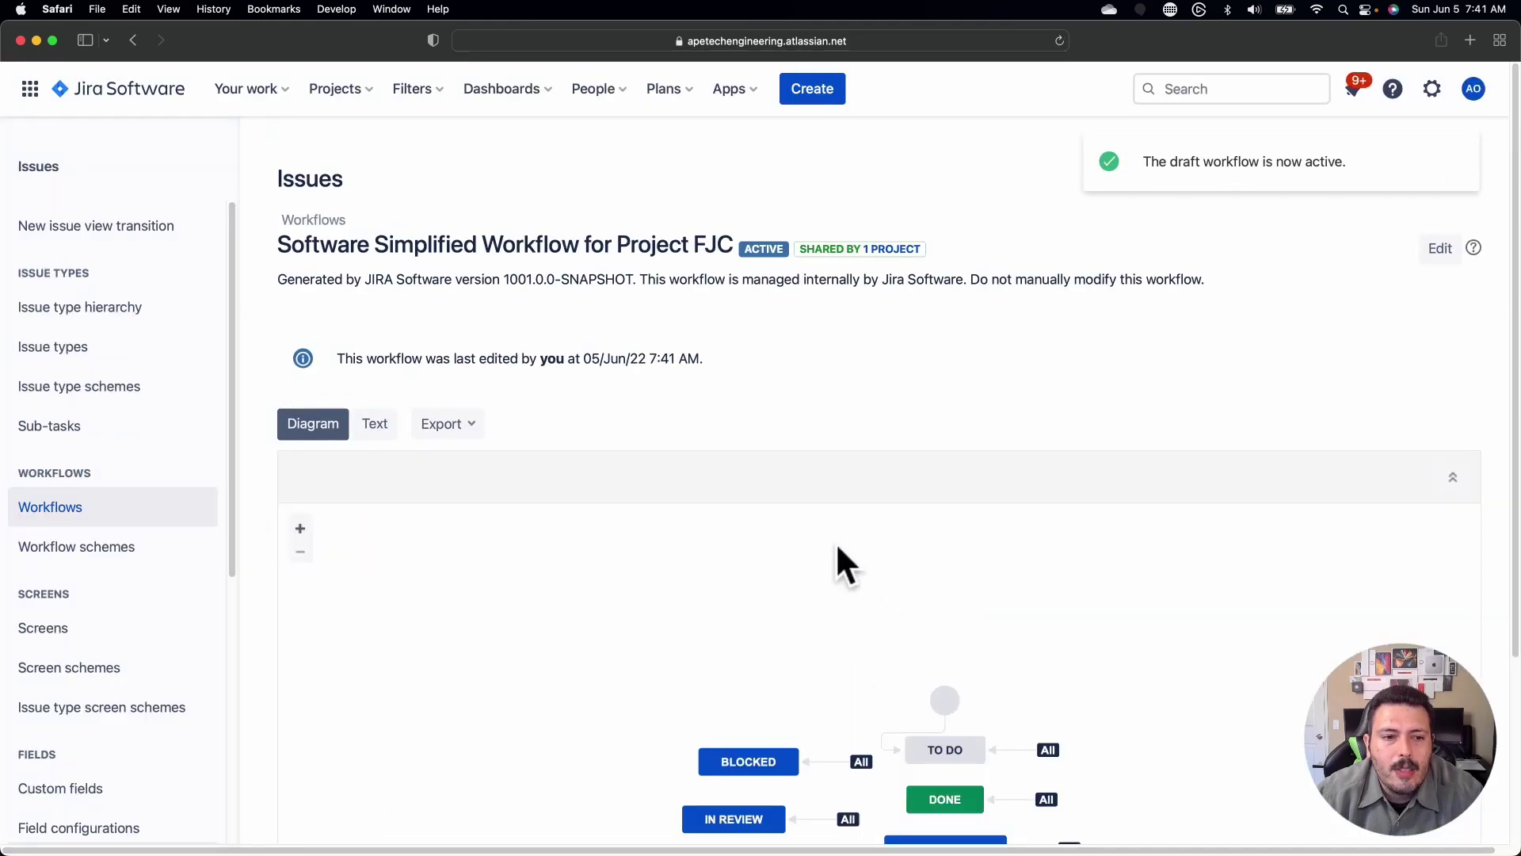
Open the Friday Jira Class project's FJC board active sprint.
click(358, 101)
click(443, 270)
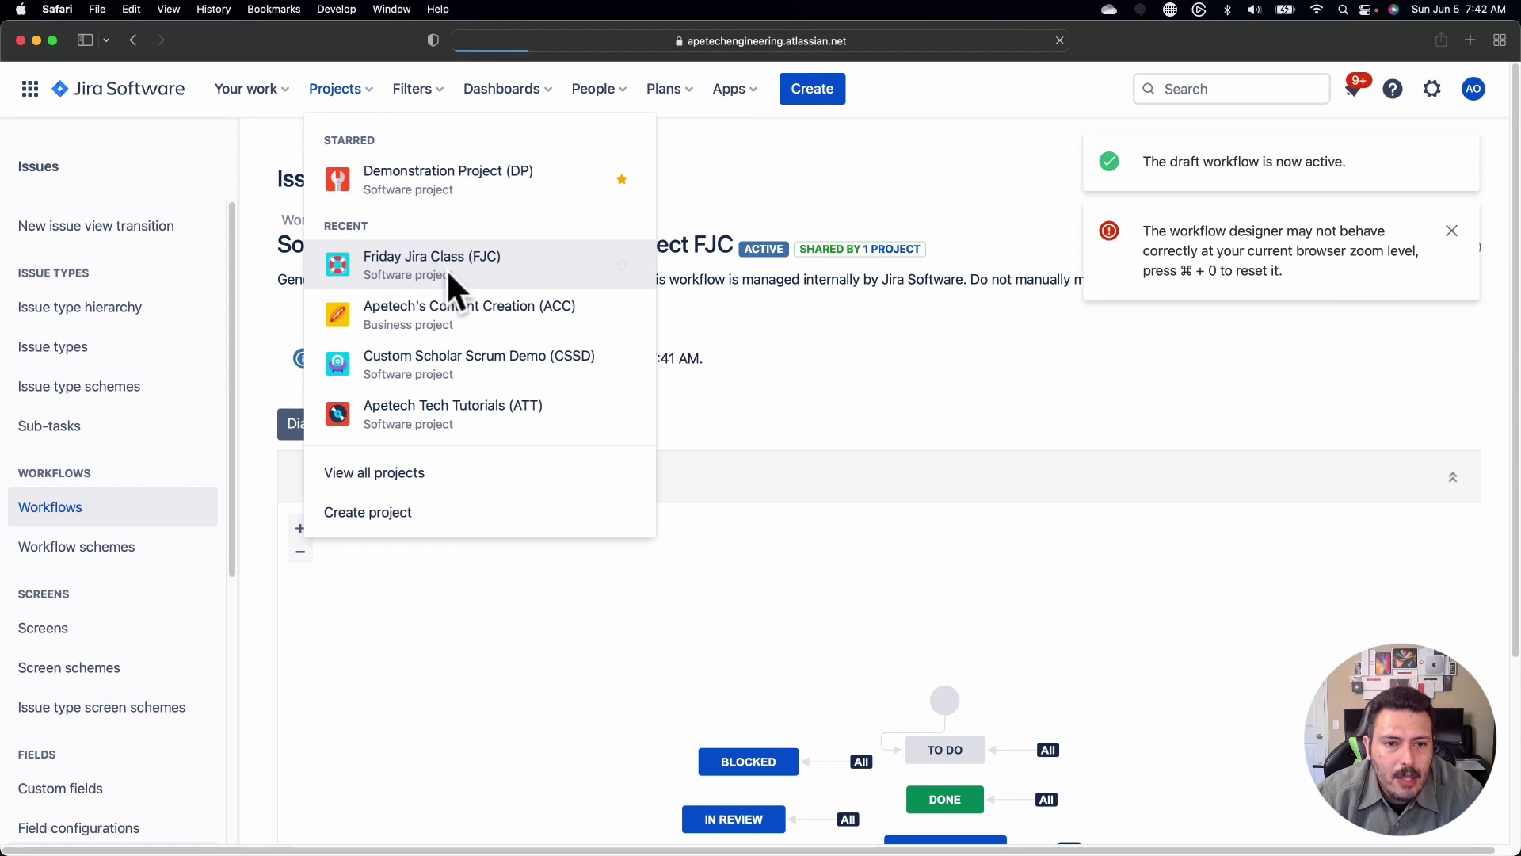
click(119, 339)
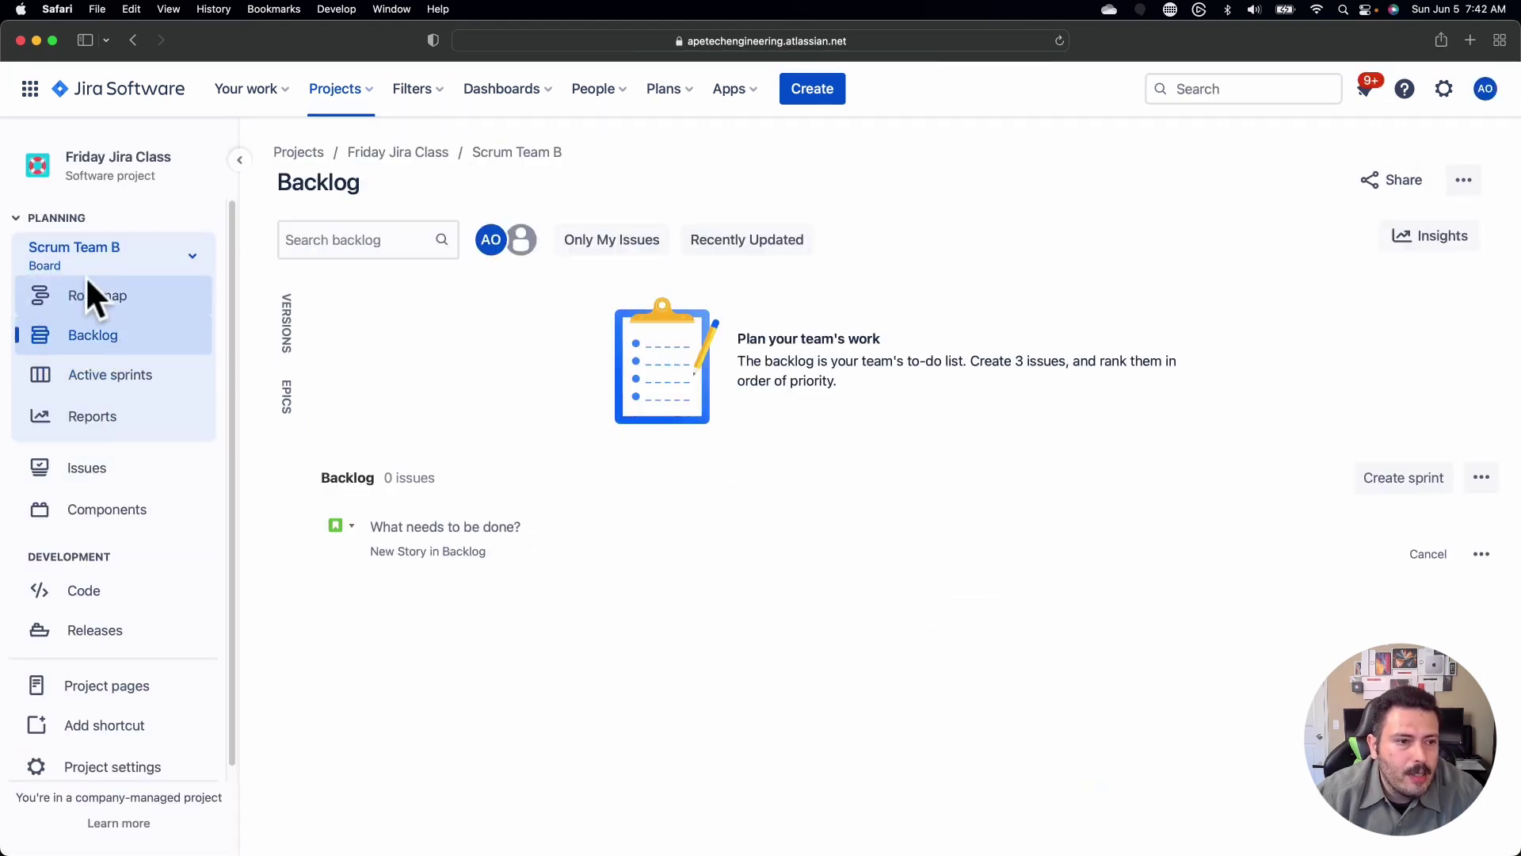
click(126, 257)
click(137, 404)
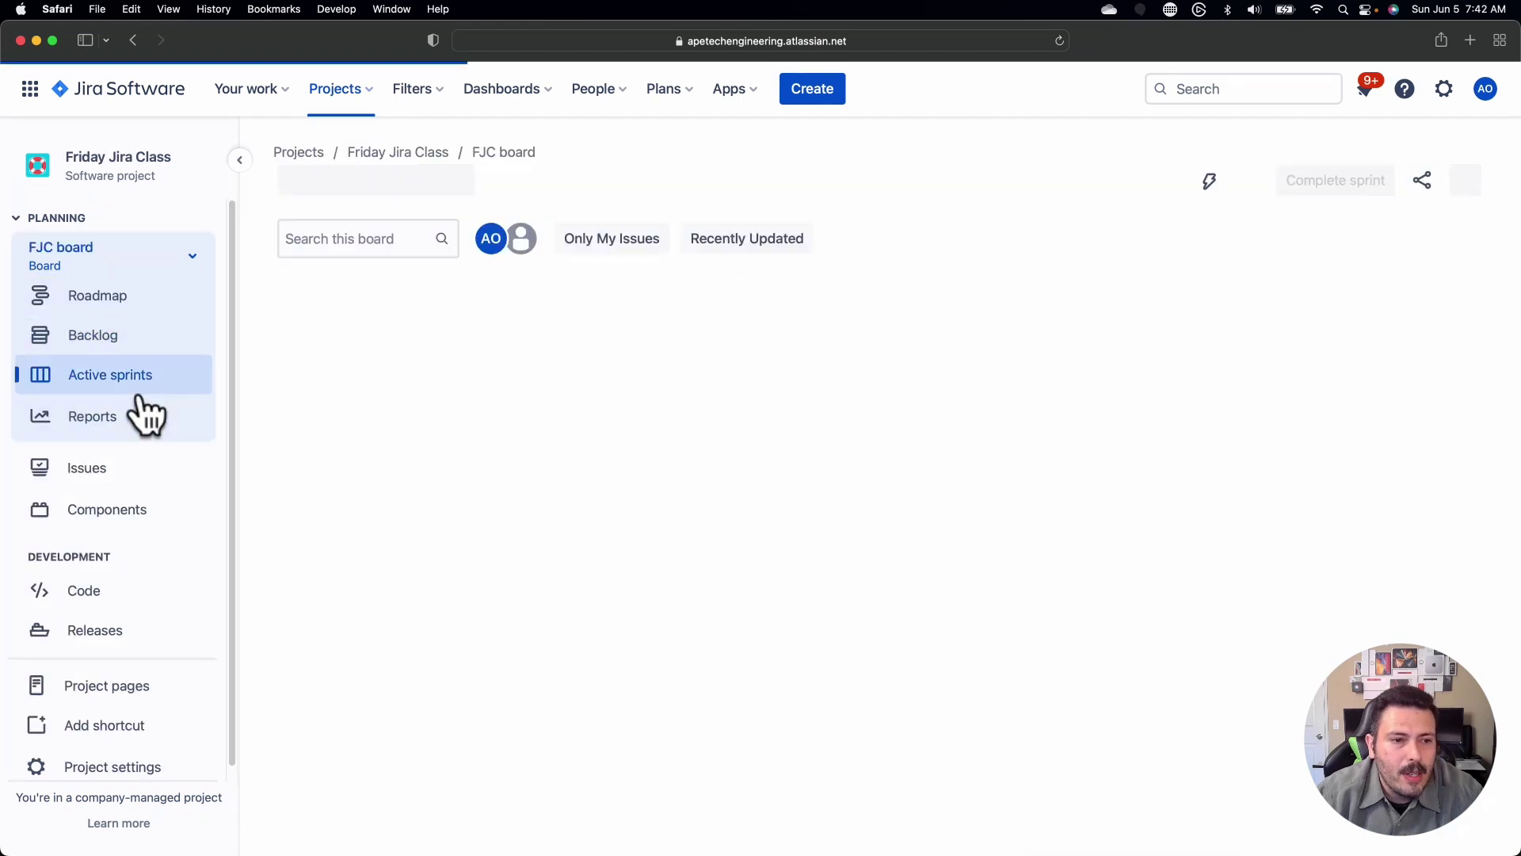
Move Install Tub to In Progress with a due date of 10 June 2022.
drag(1181, 428, 769, 411)
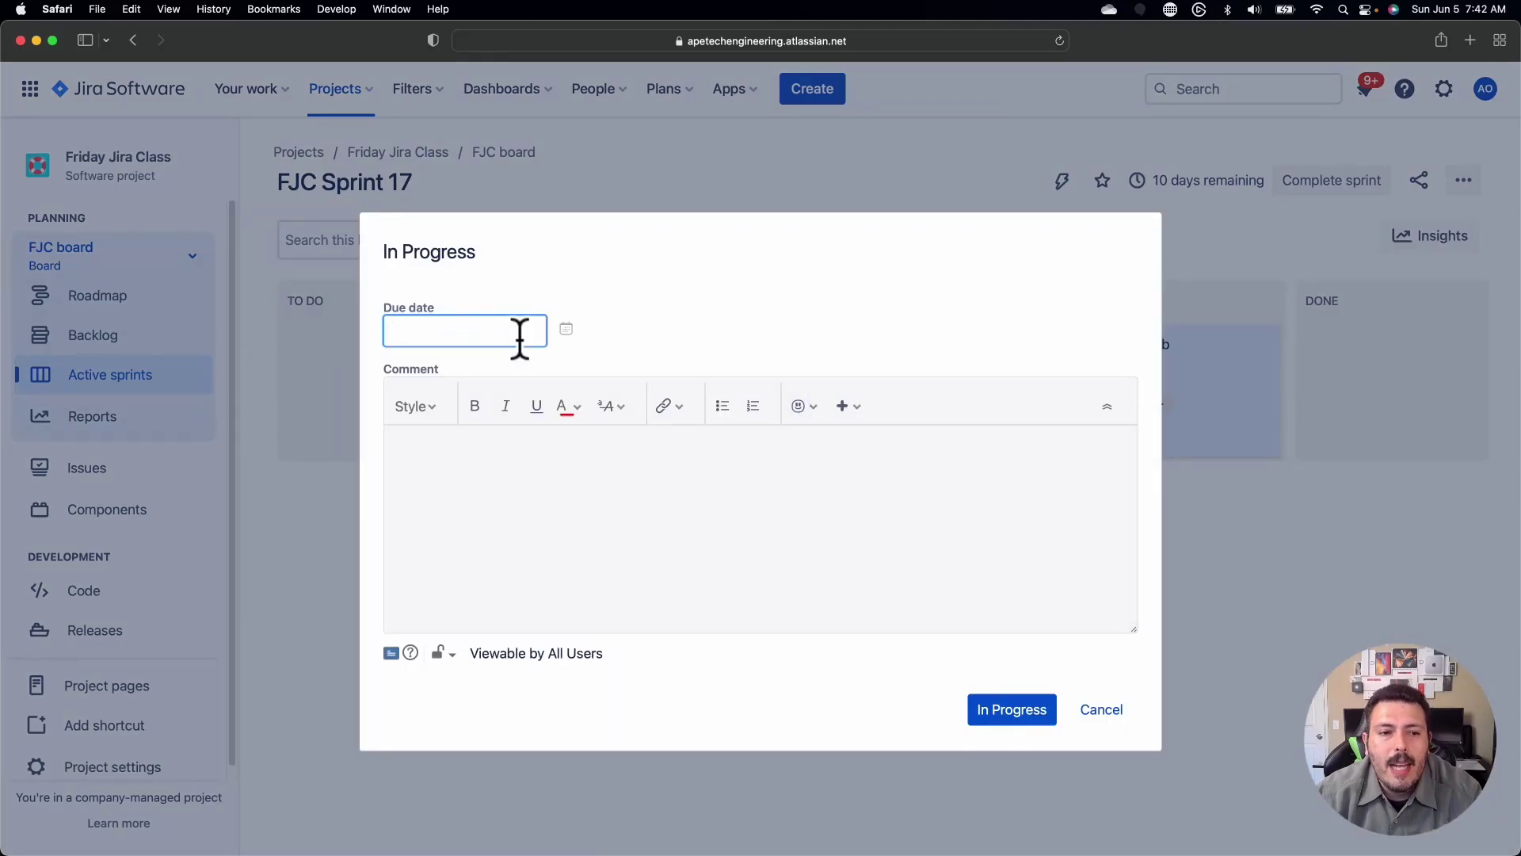
click(566, 328)
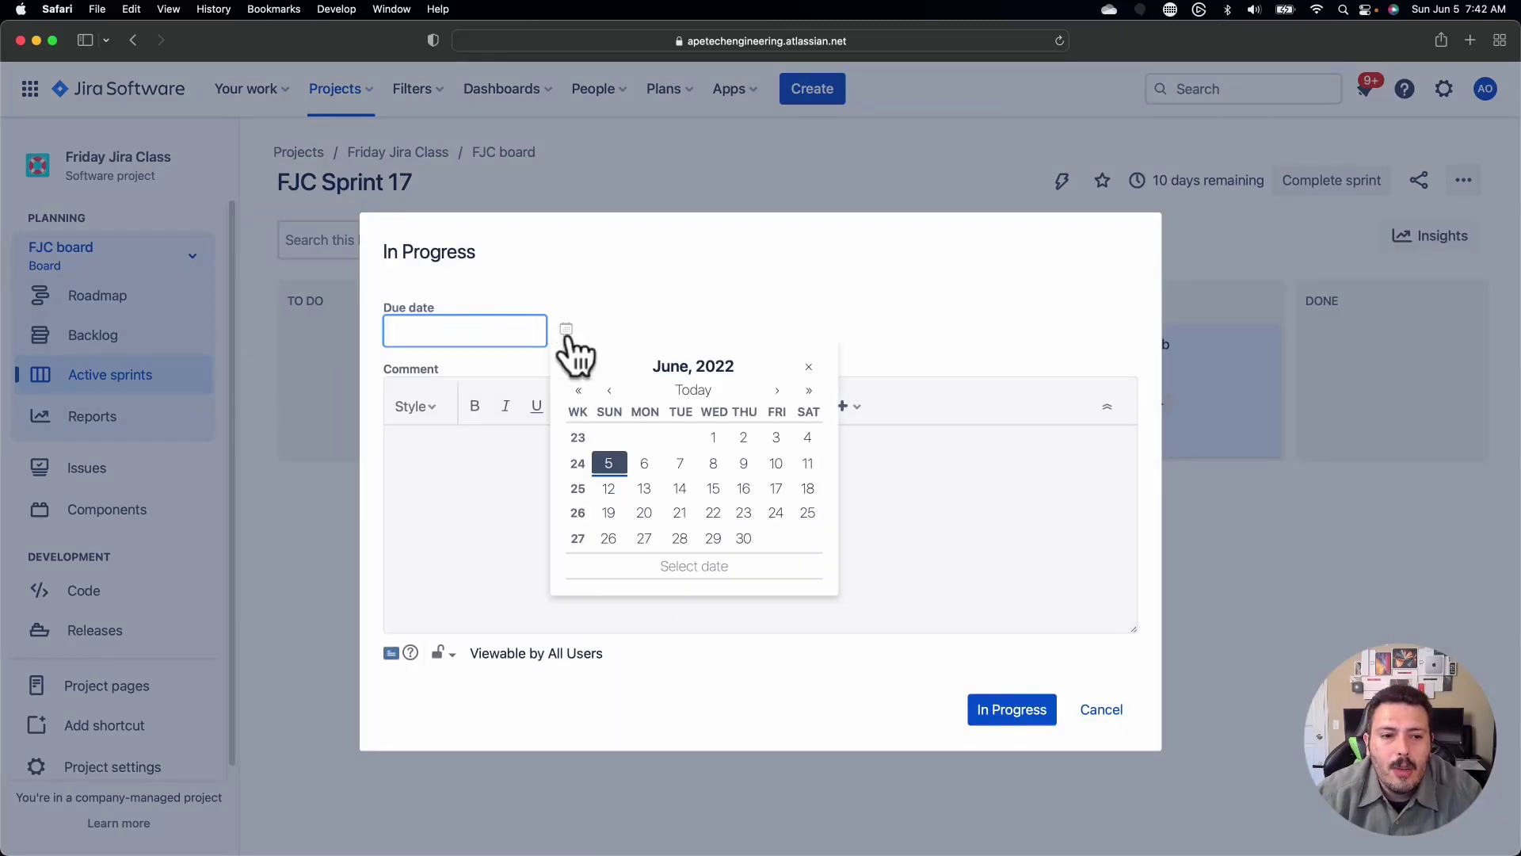
click(776, 463)
click(1046, 713)
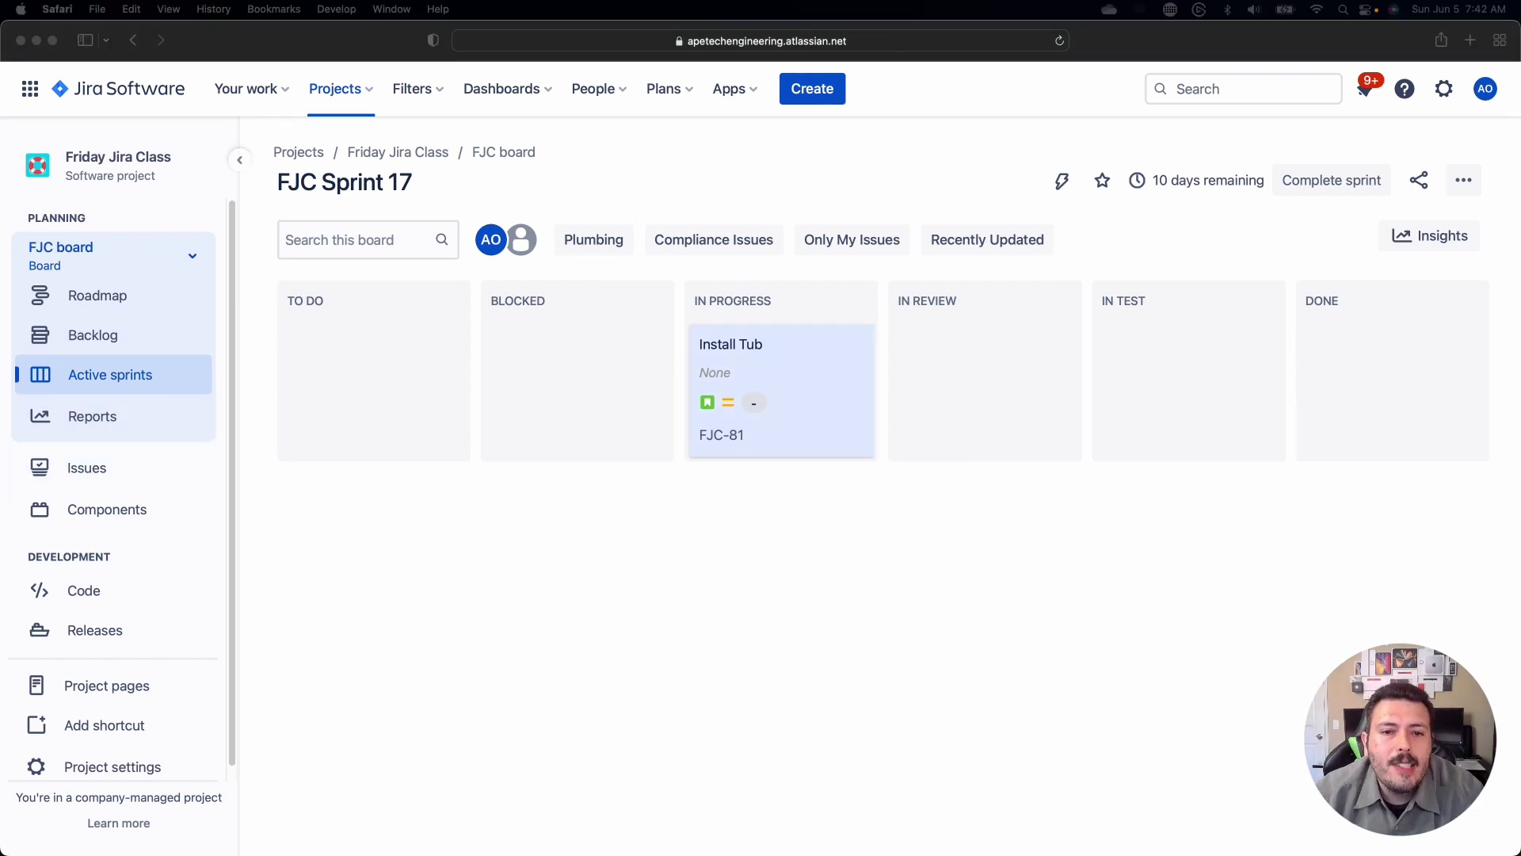
From the project's Releases list, open Release Number 1's details showing its 9 issues.
click(91, 629)
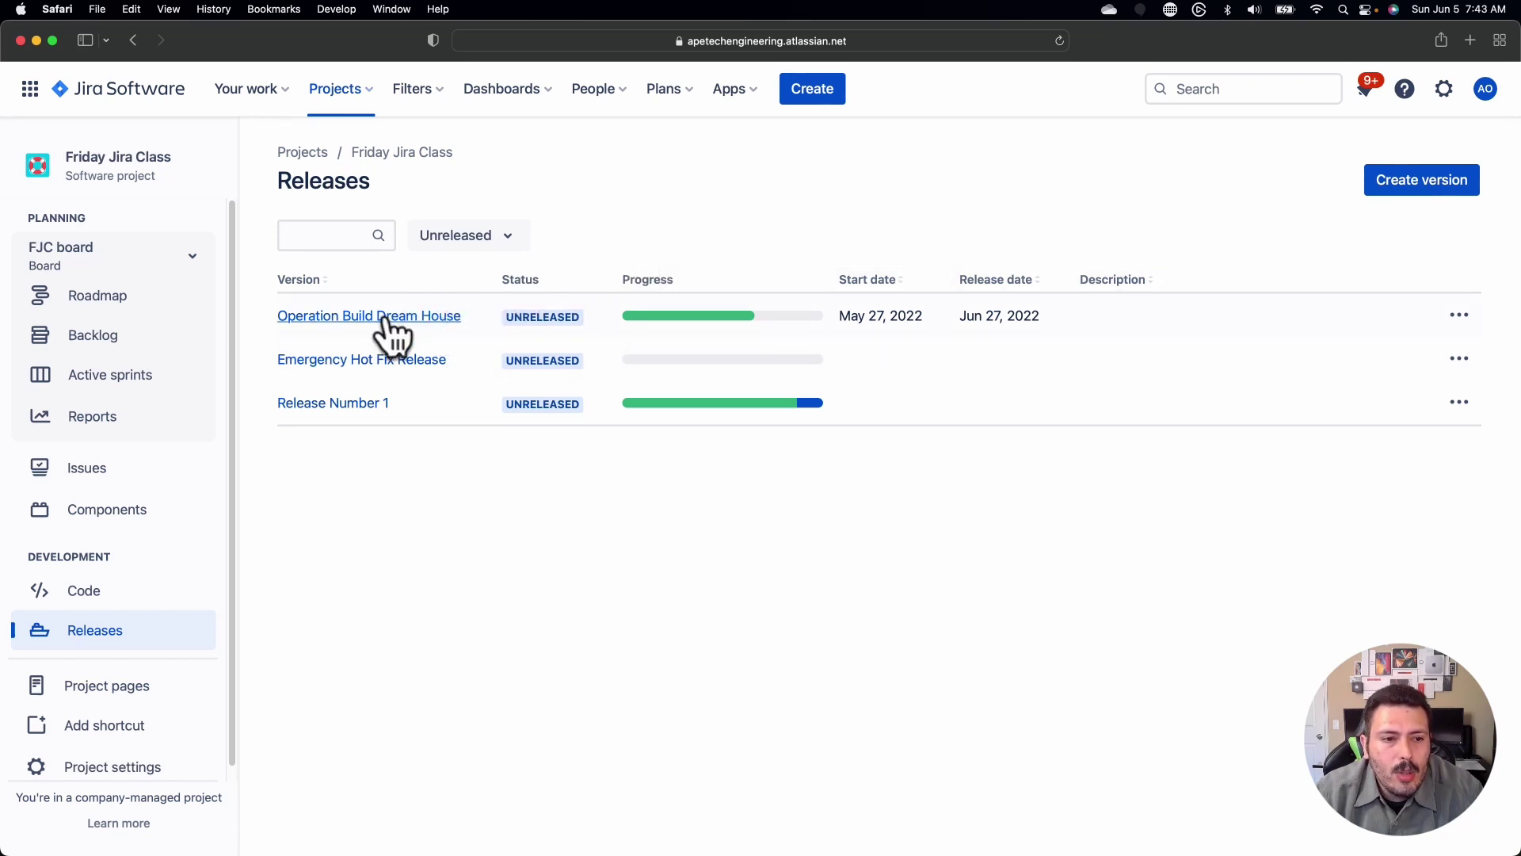
click(1459, 315)
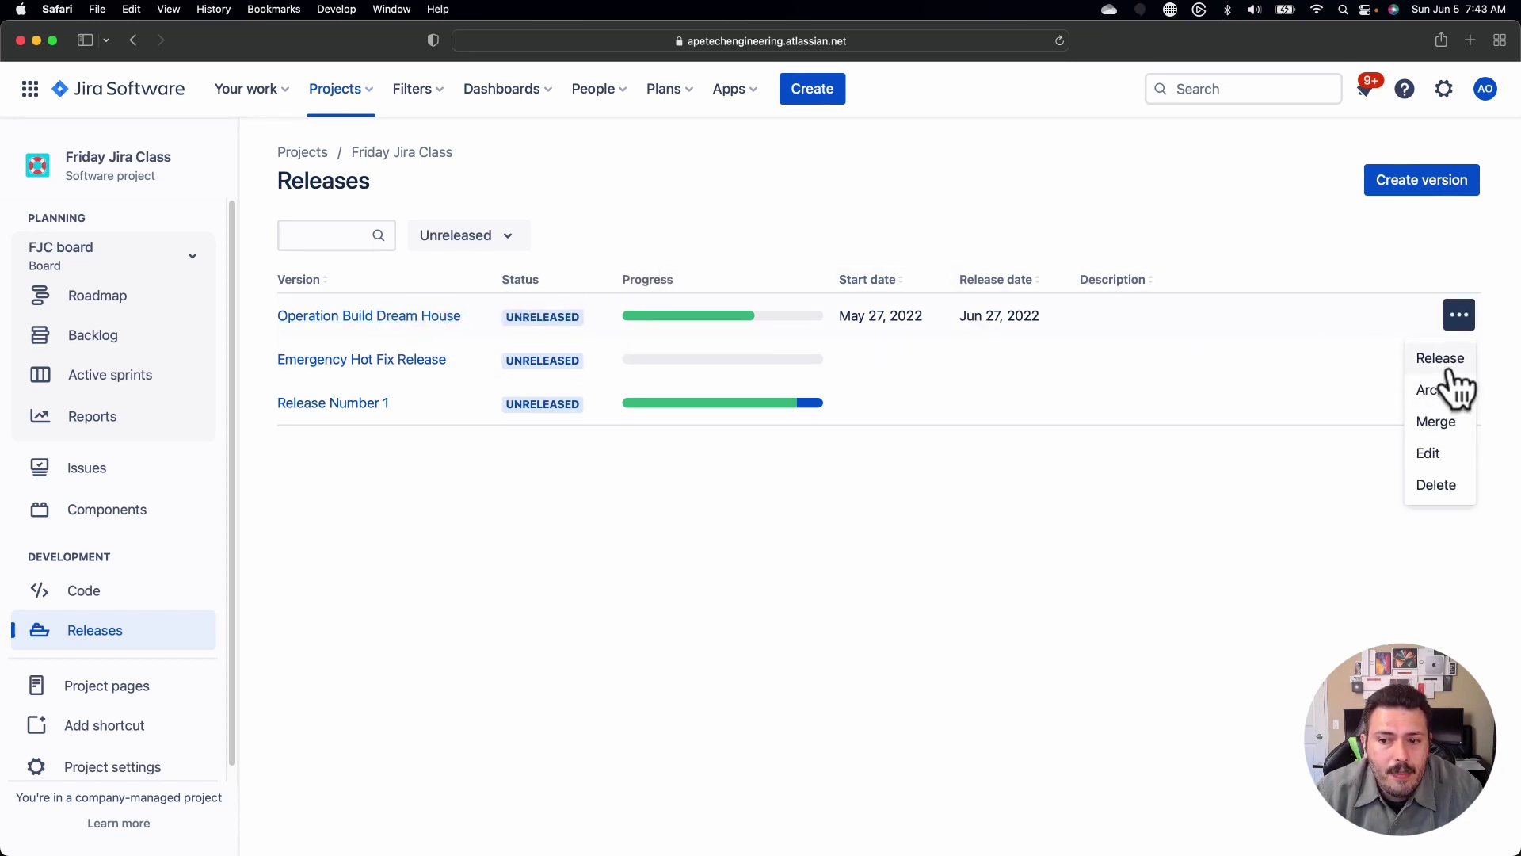
click(777, 496)
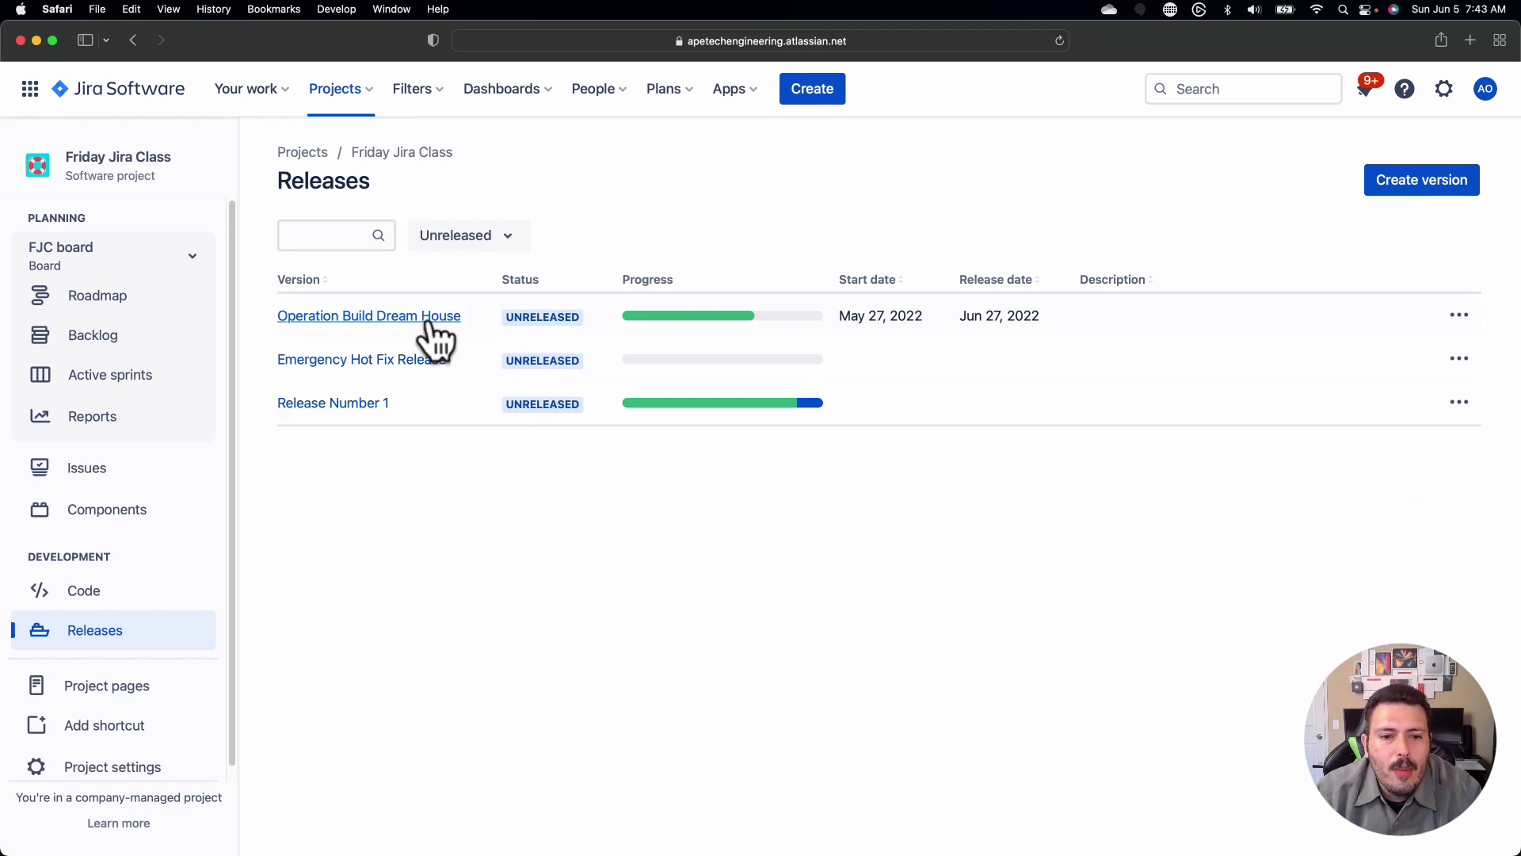
click(350, 404)
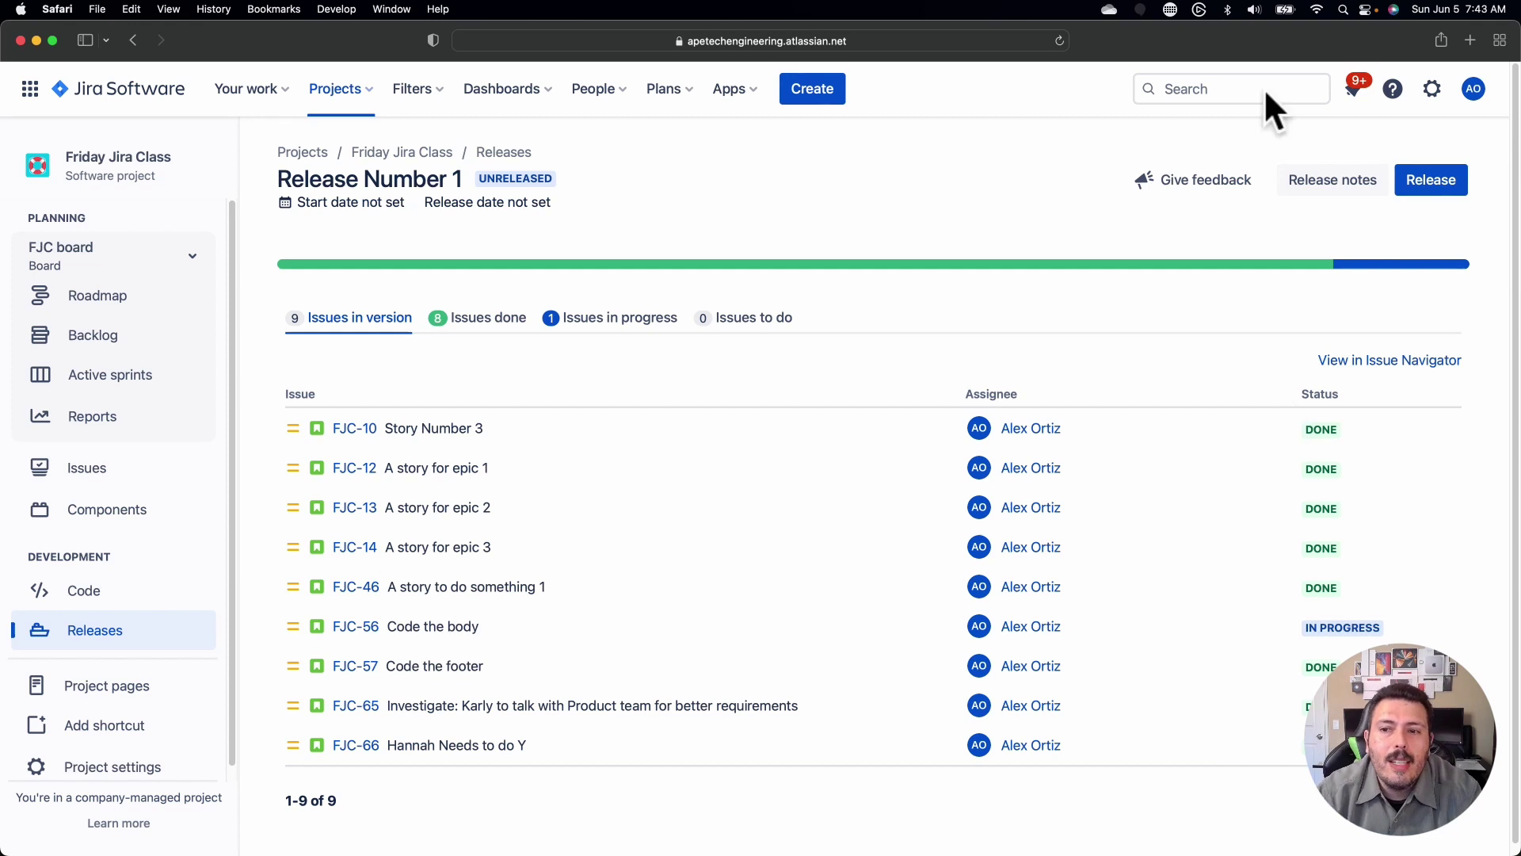
Generate Markdown release notes for Release Number 1 and copy them to the clipboard.
click(1323, 194)
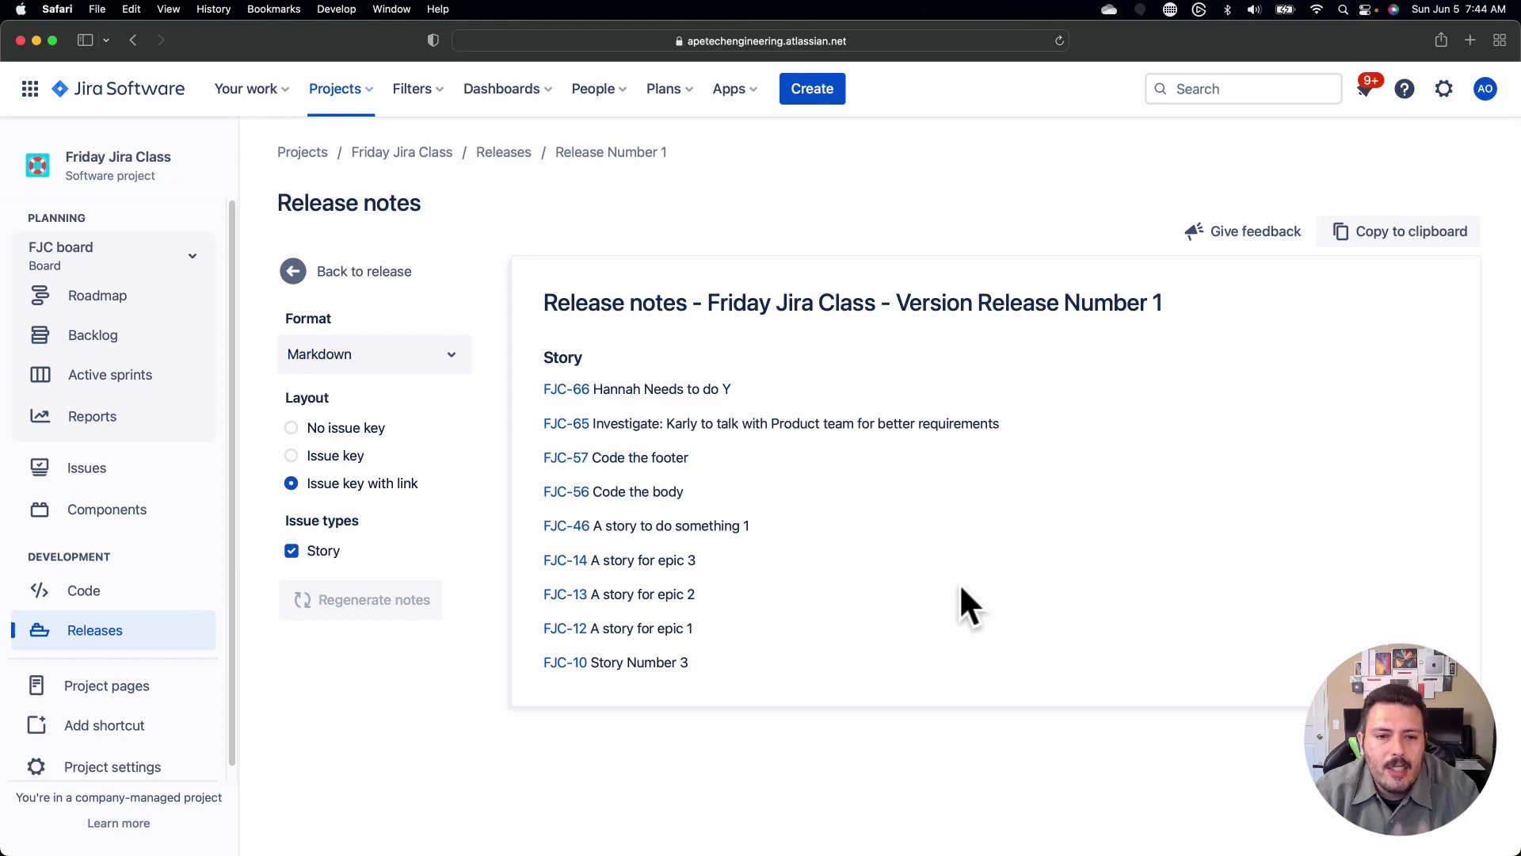
click(1386, 239)
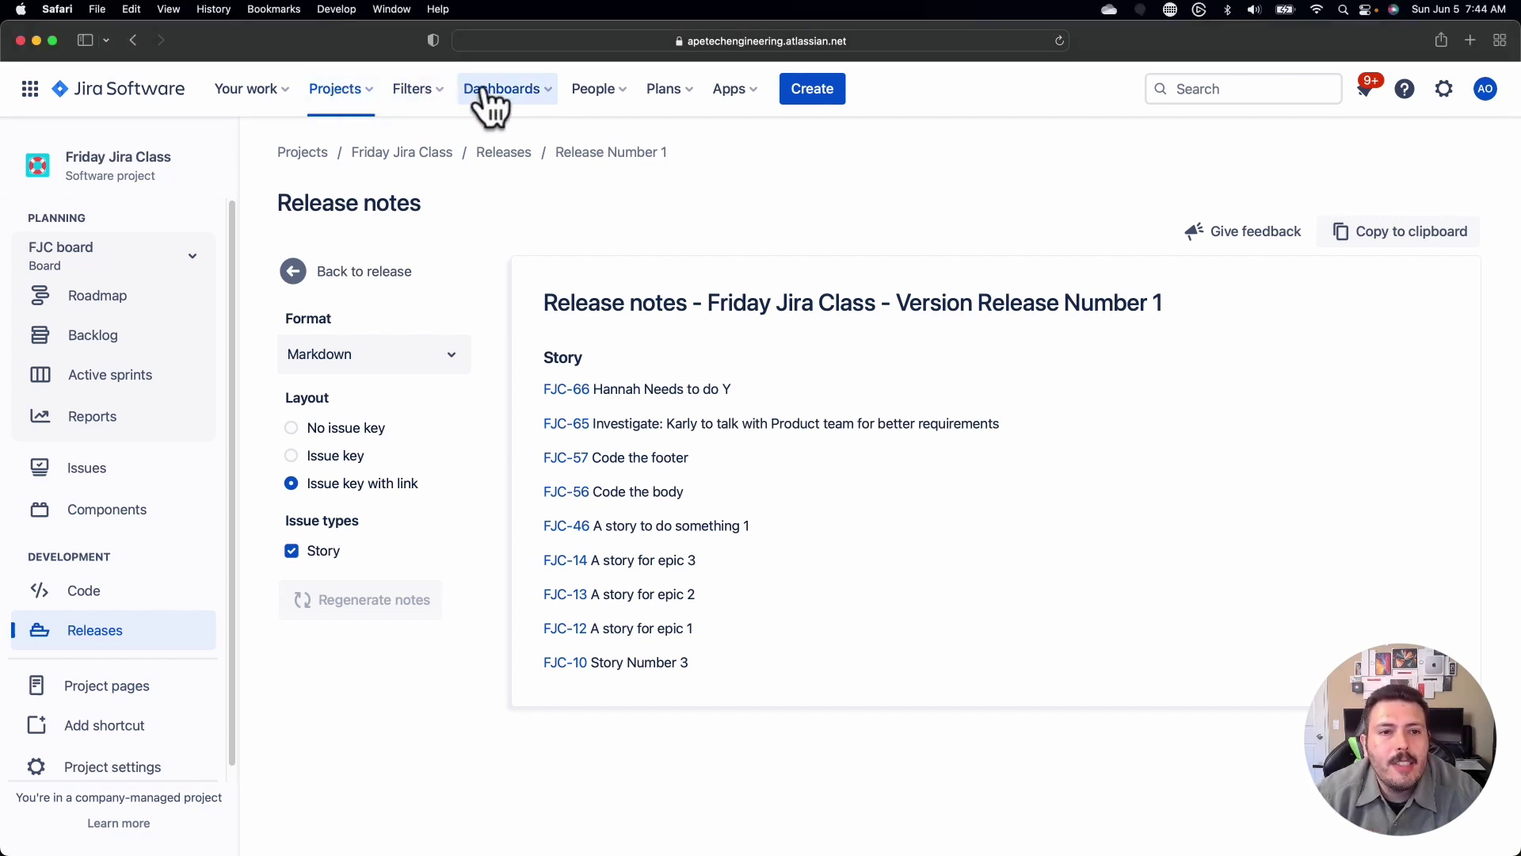
Star the Friday Jira Class project and the Filter for FJC board filter.
click(363, 98)
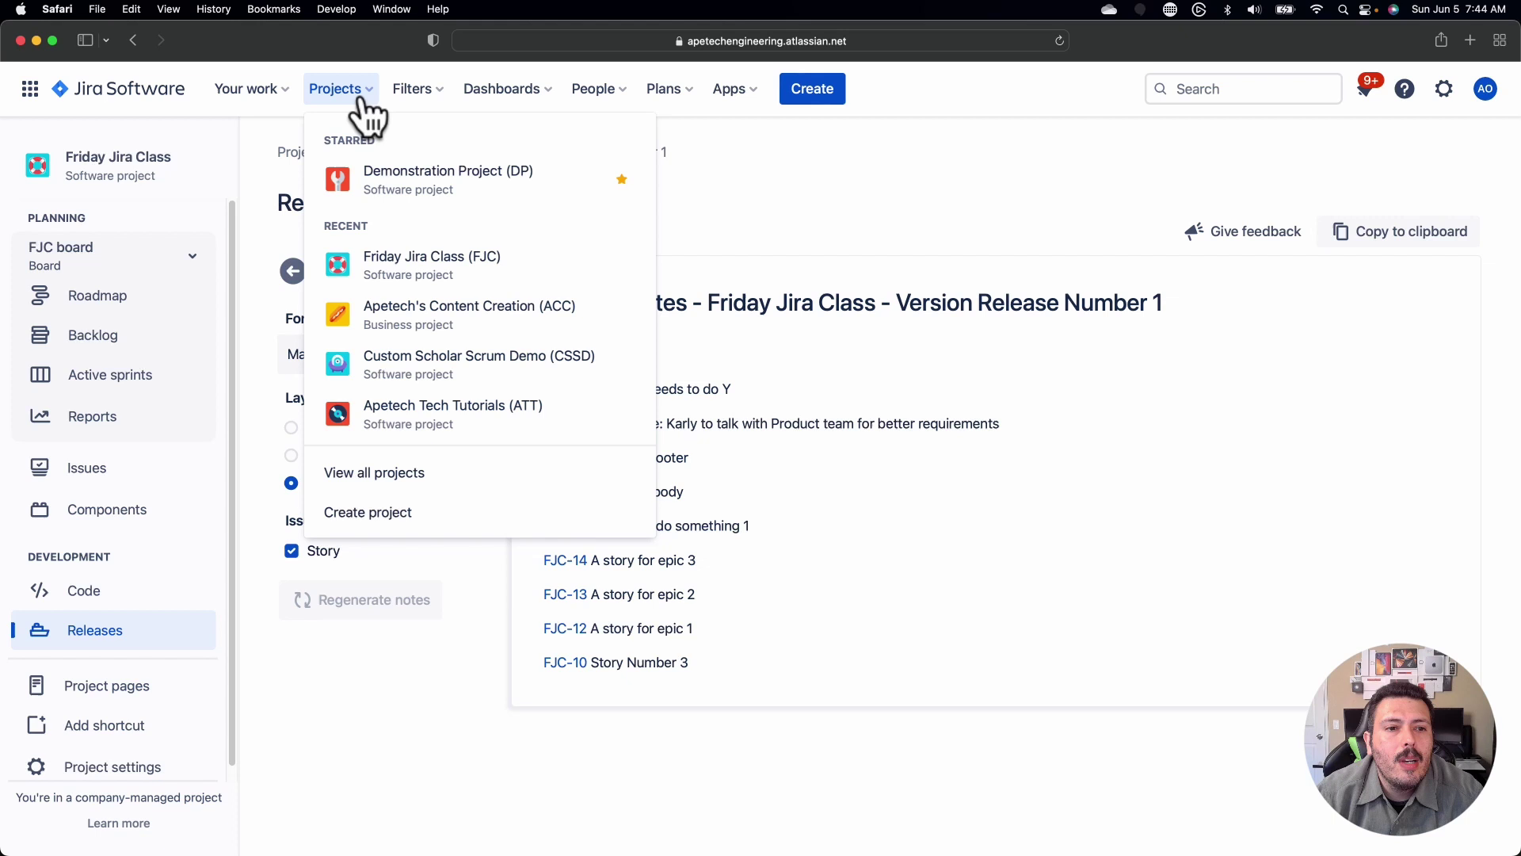
click(623, 265)
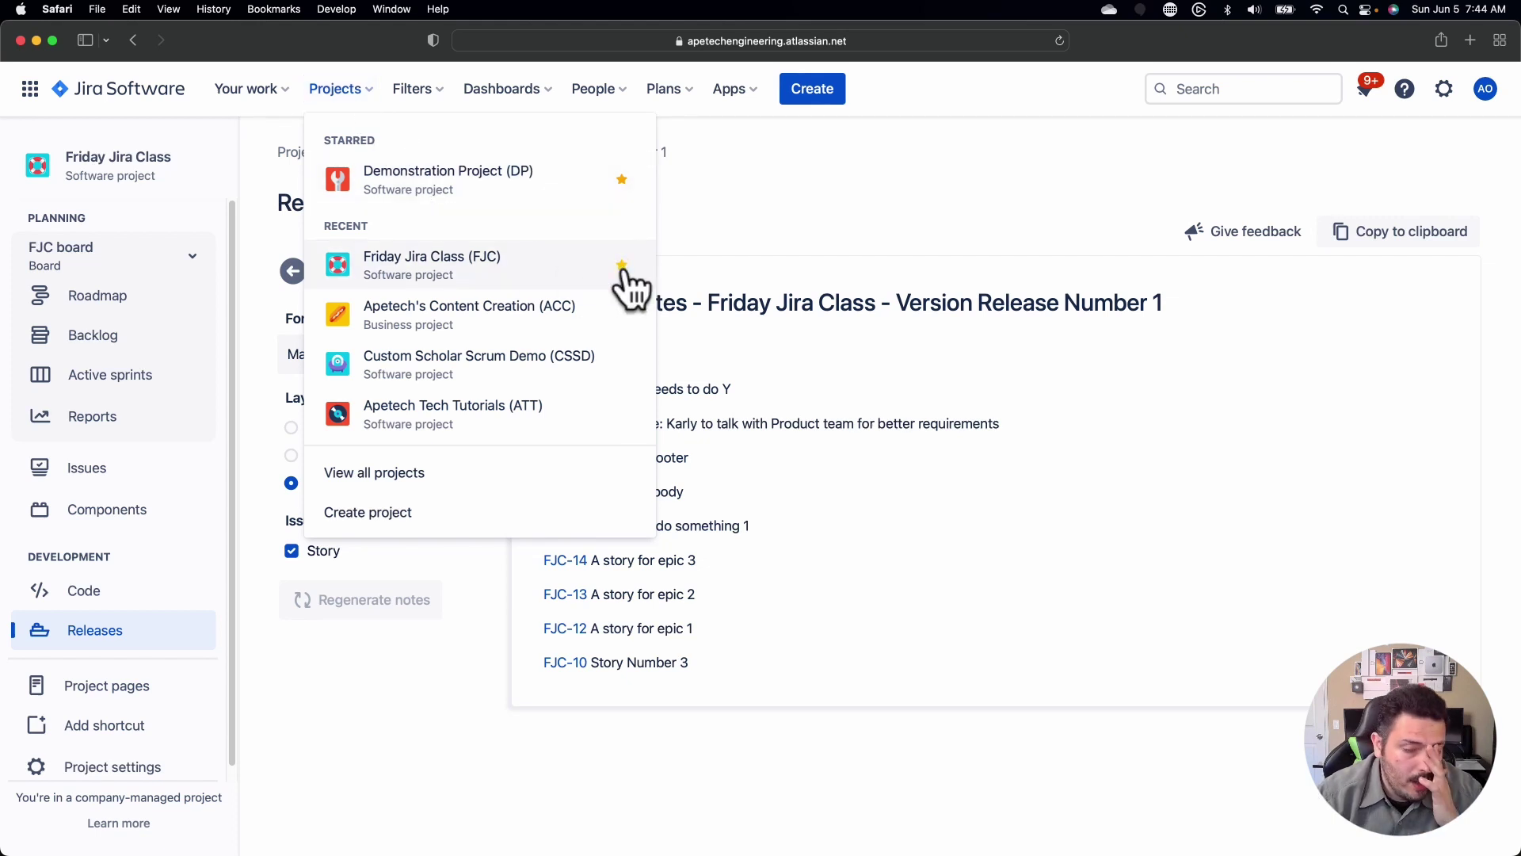
click(717, 210)
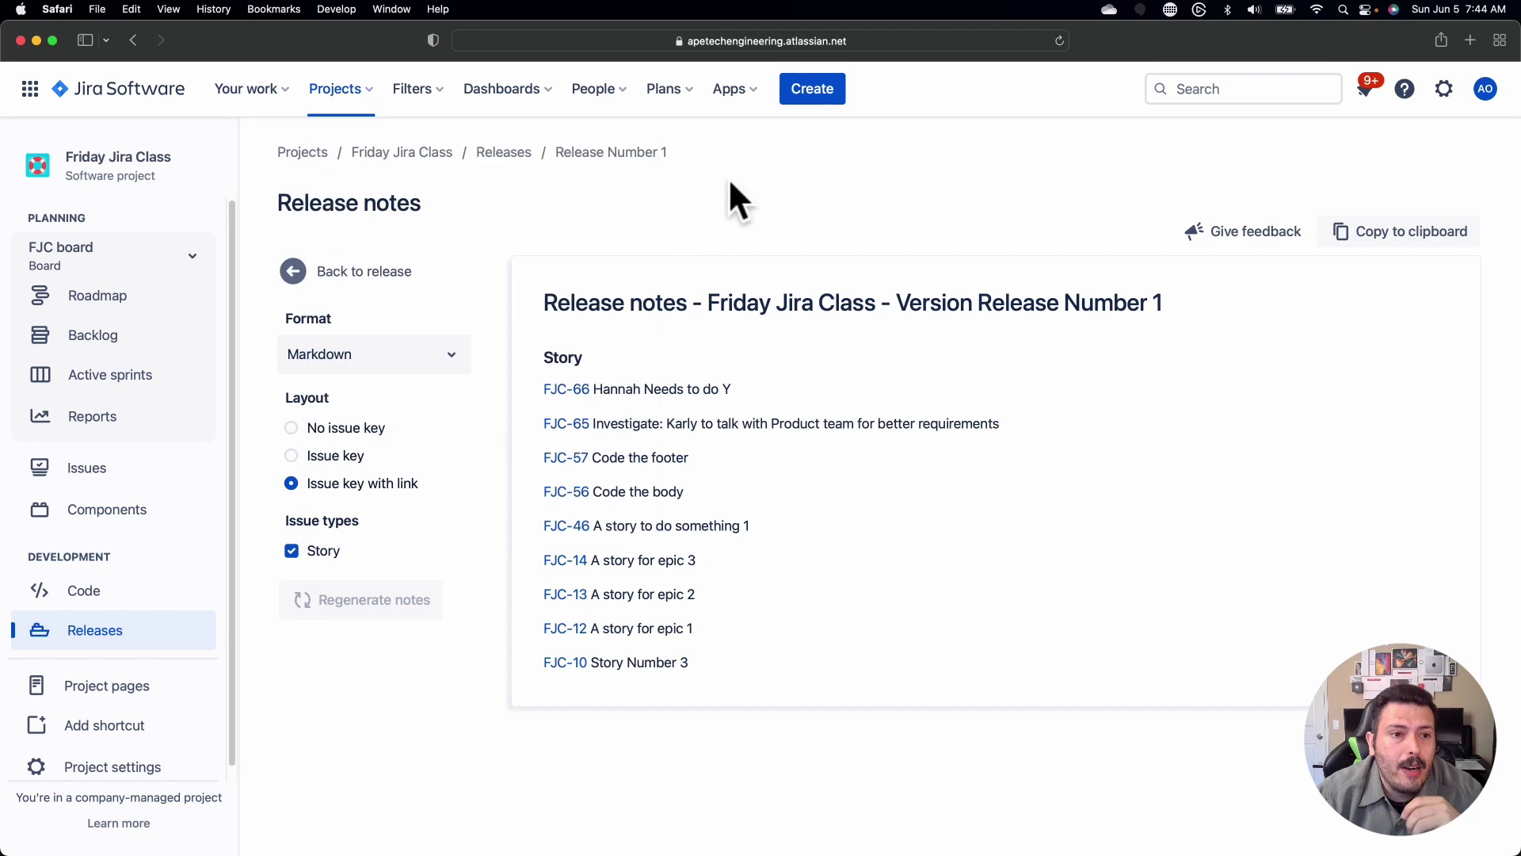
click(415, 93)
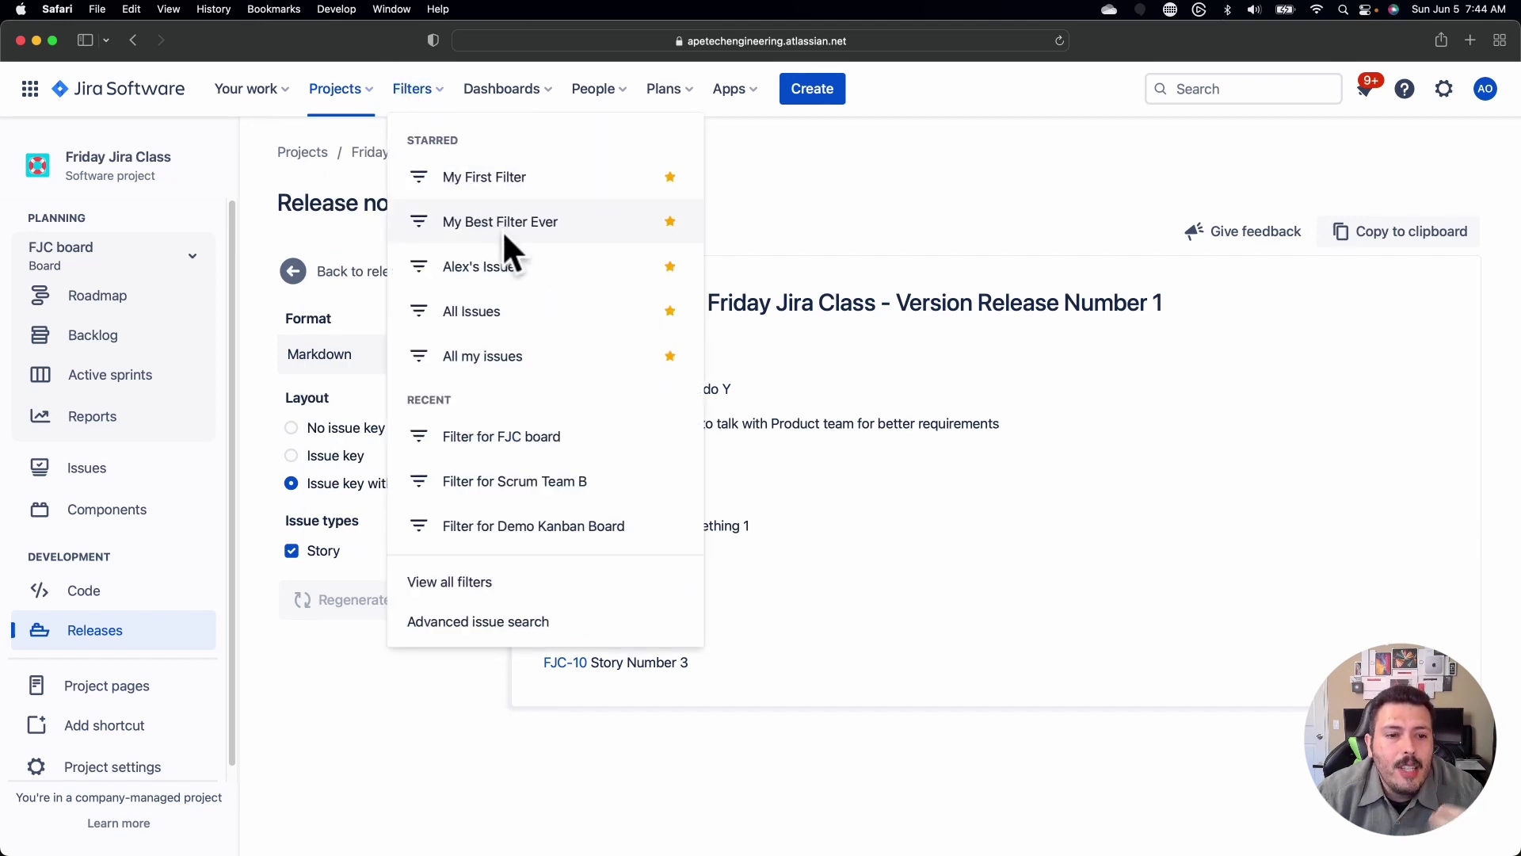
click(670, 437)
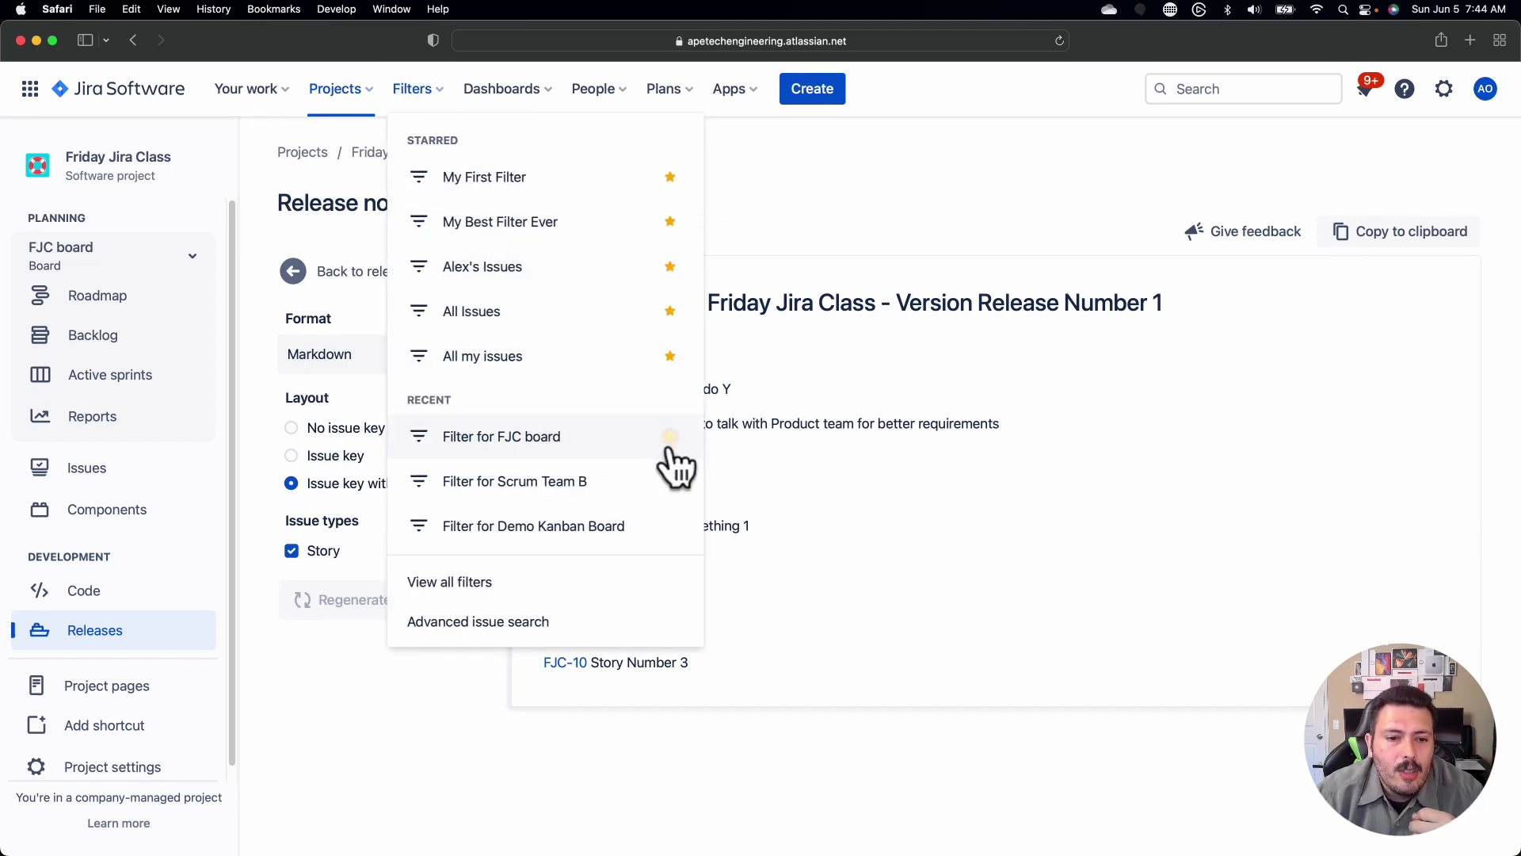
click(792, 251)
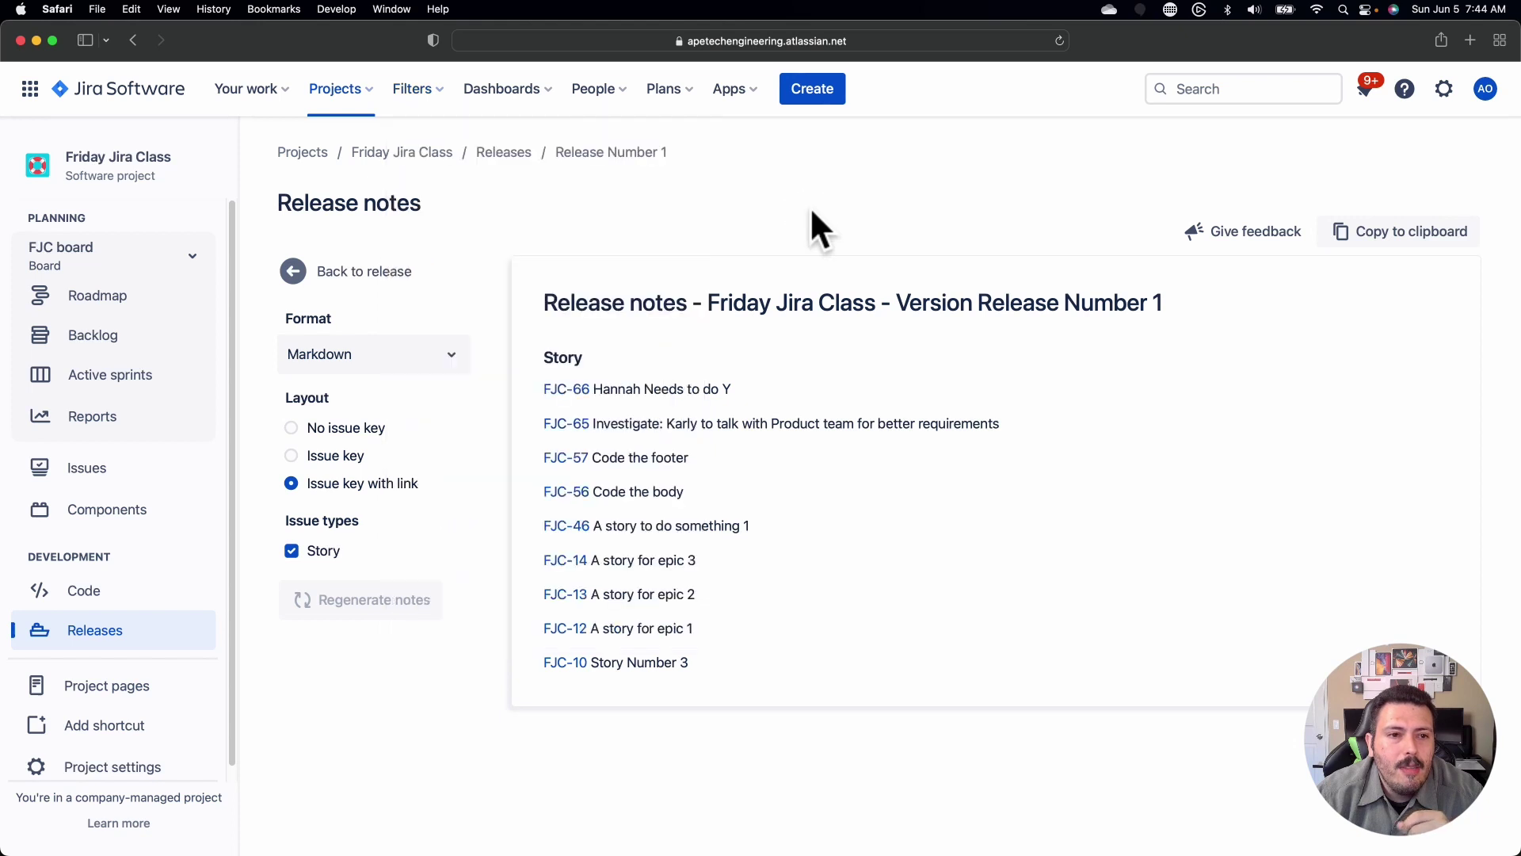
click(338, 92)
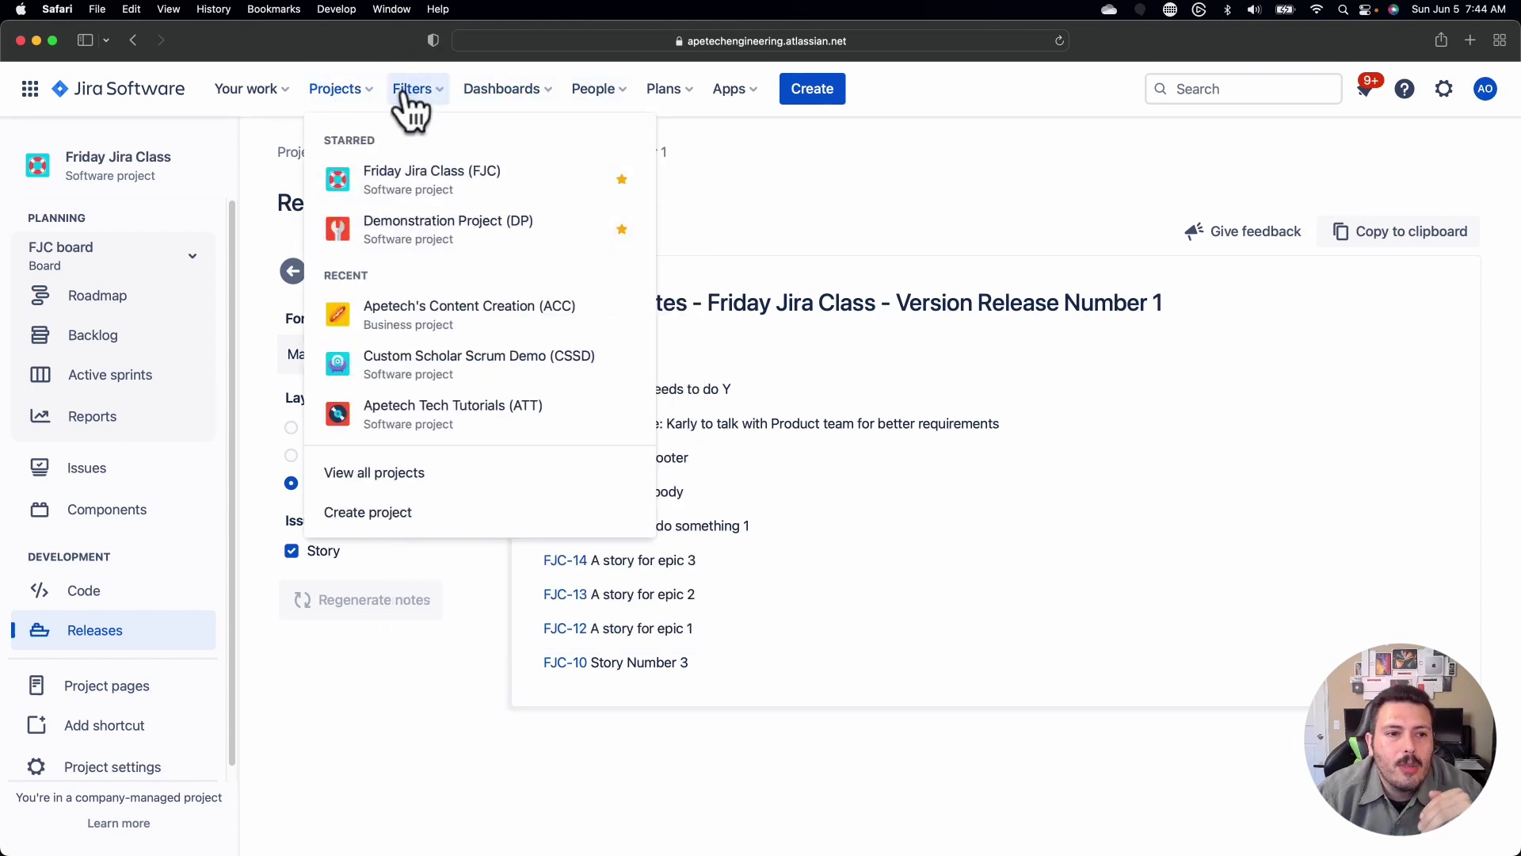
click(412, 91)
click(500, 87)
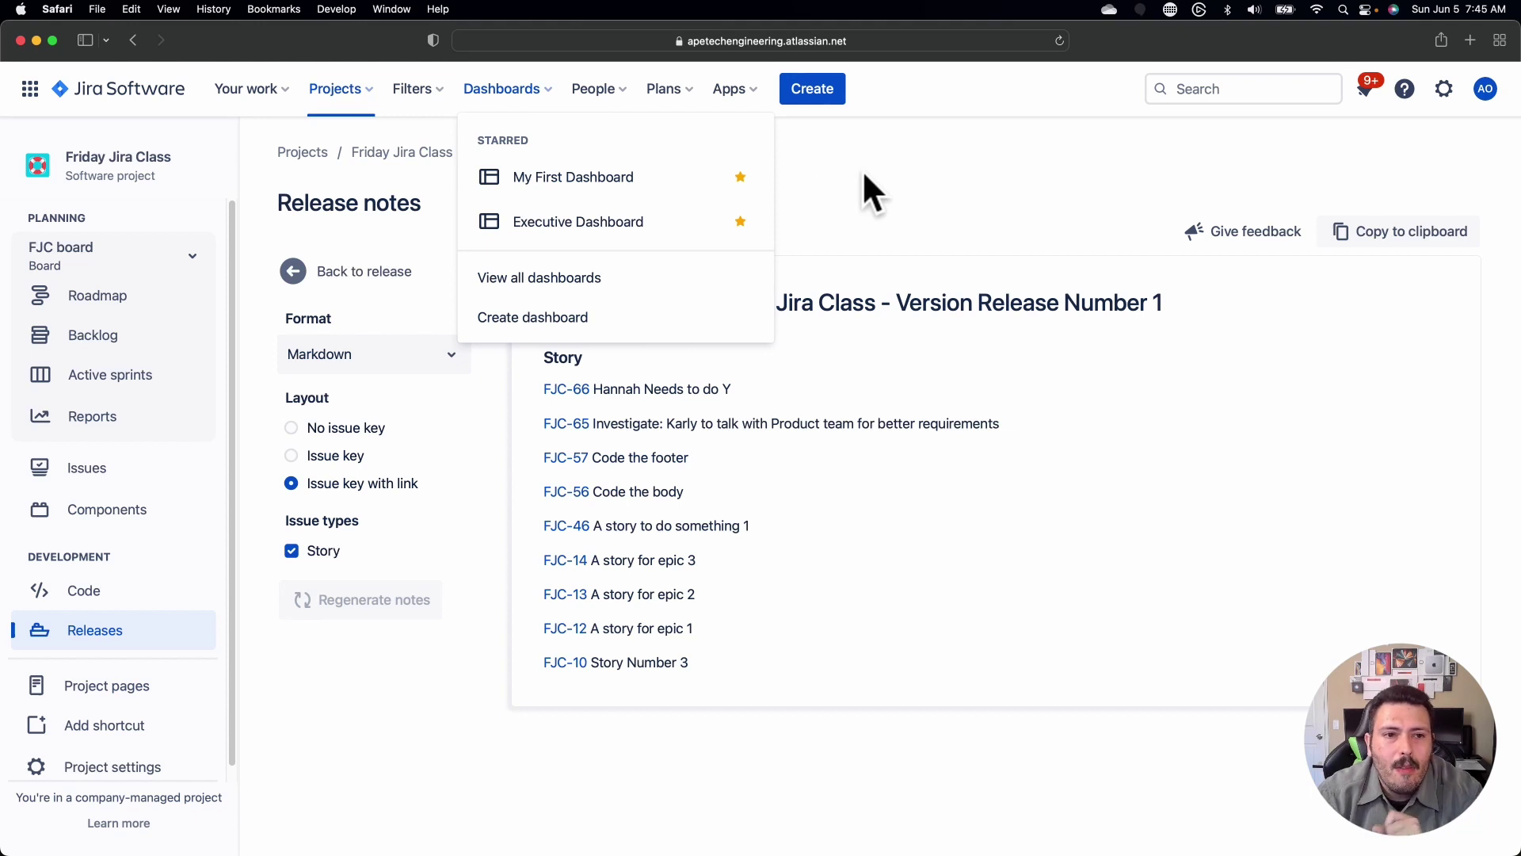
Star the Scrum Team B and FJC boards from the recent boards list.
click(238, 92)
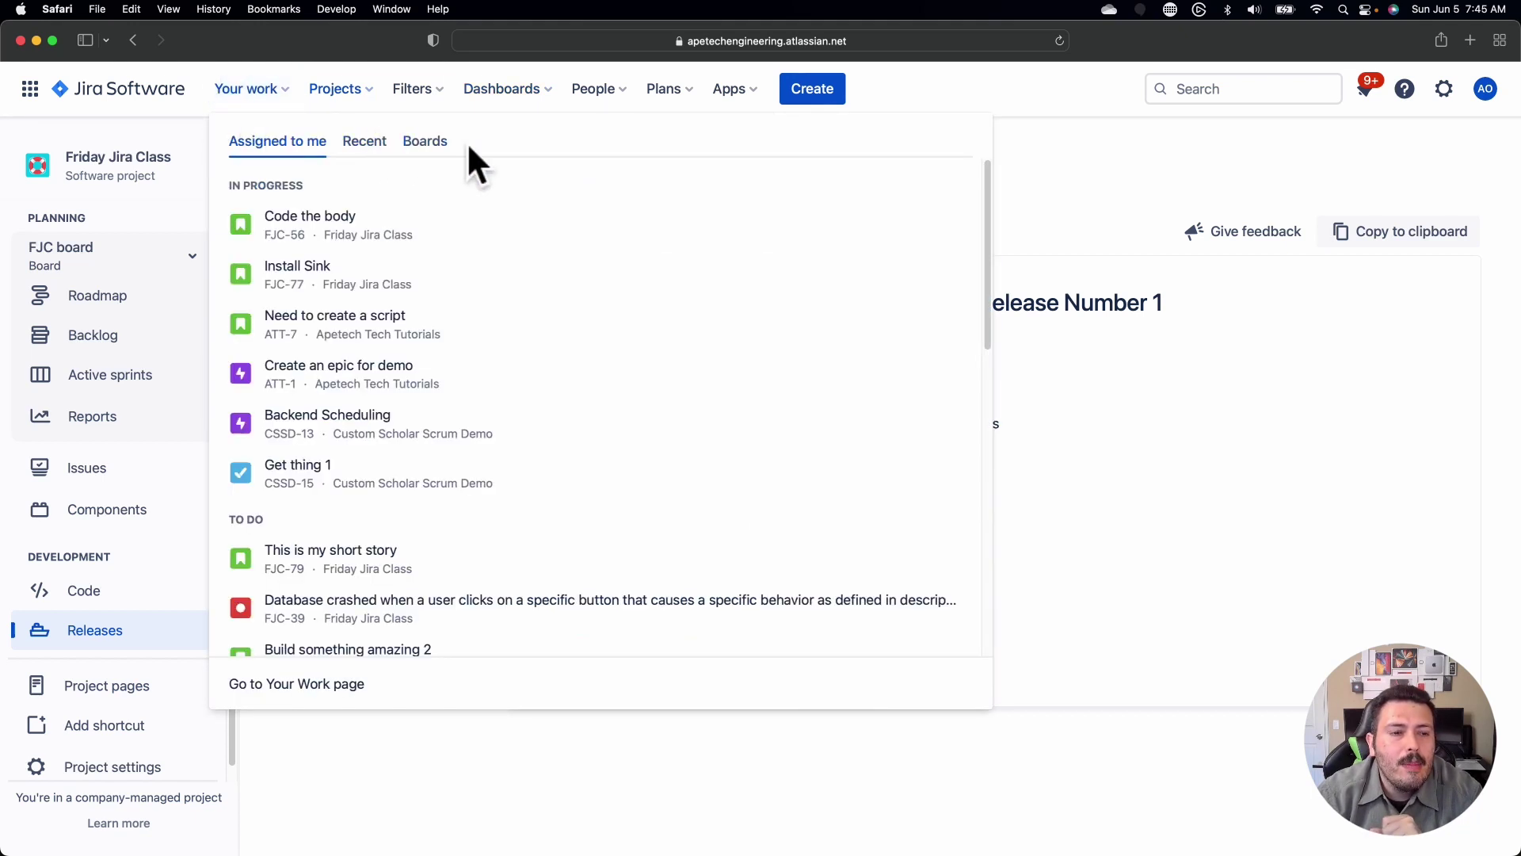
click(444, 142)
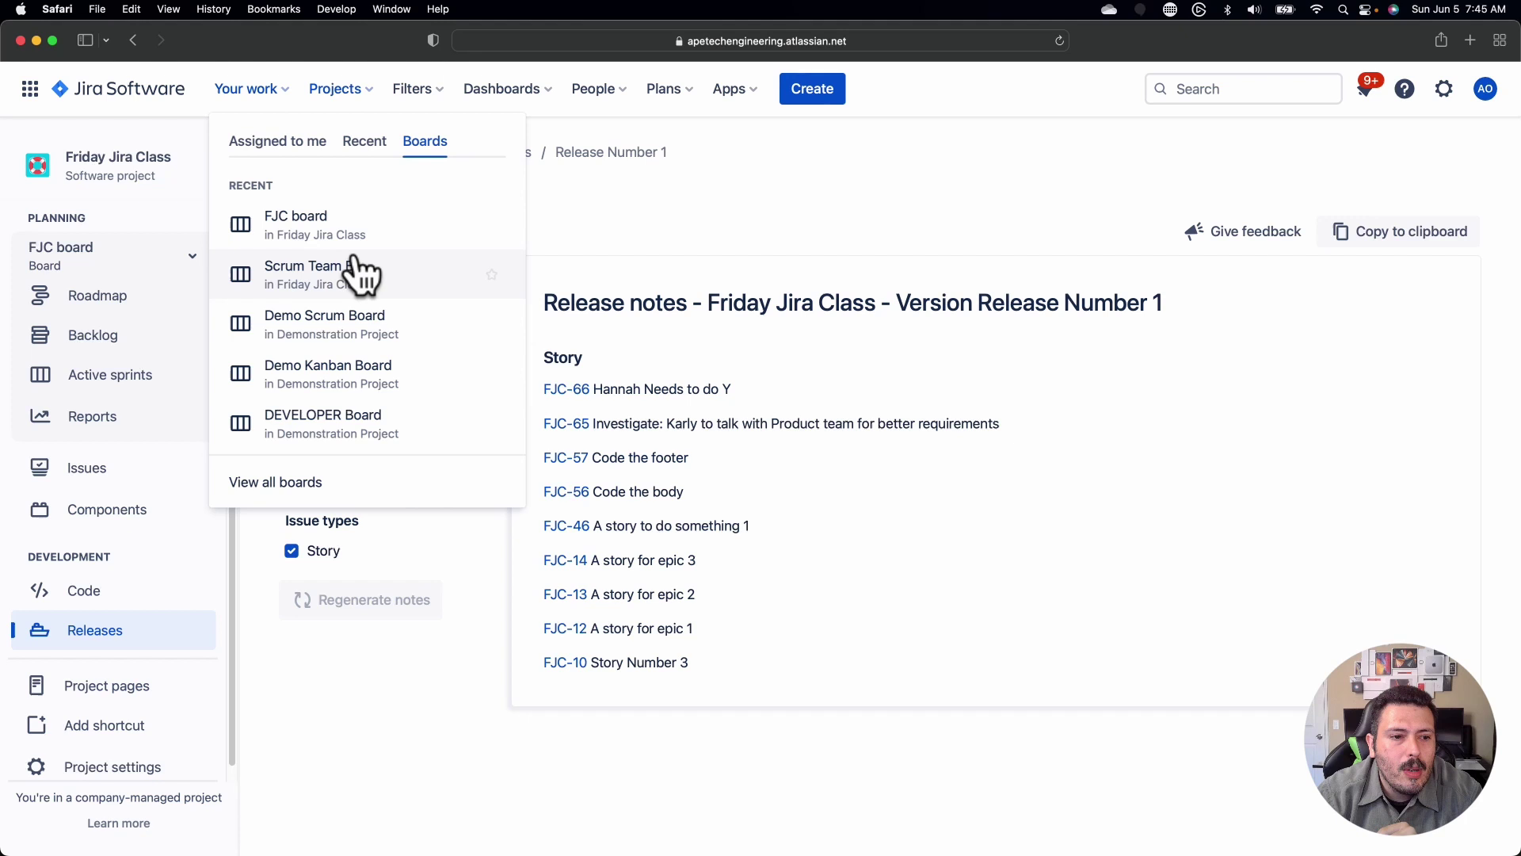
click(492, 275)
click(491, 224)
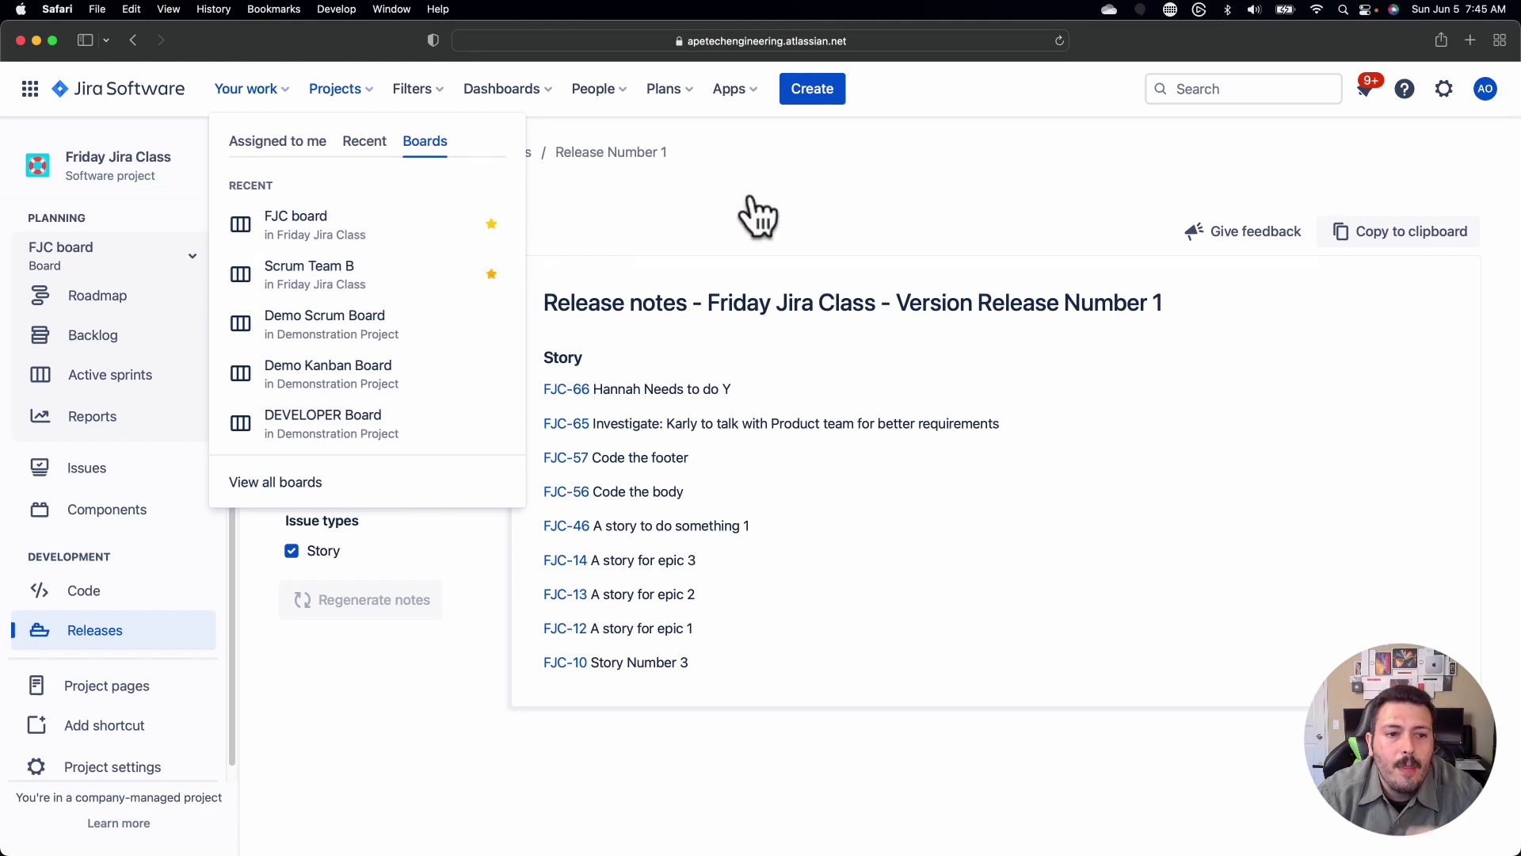
click(878, 150)
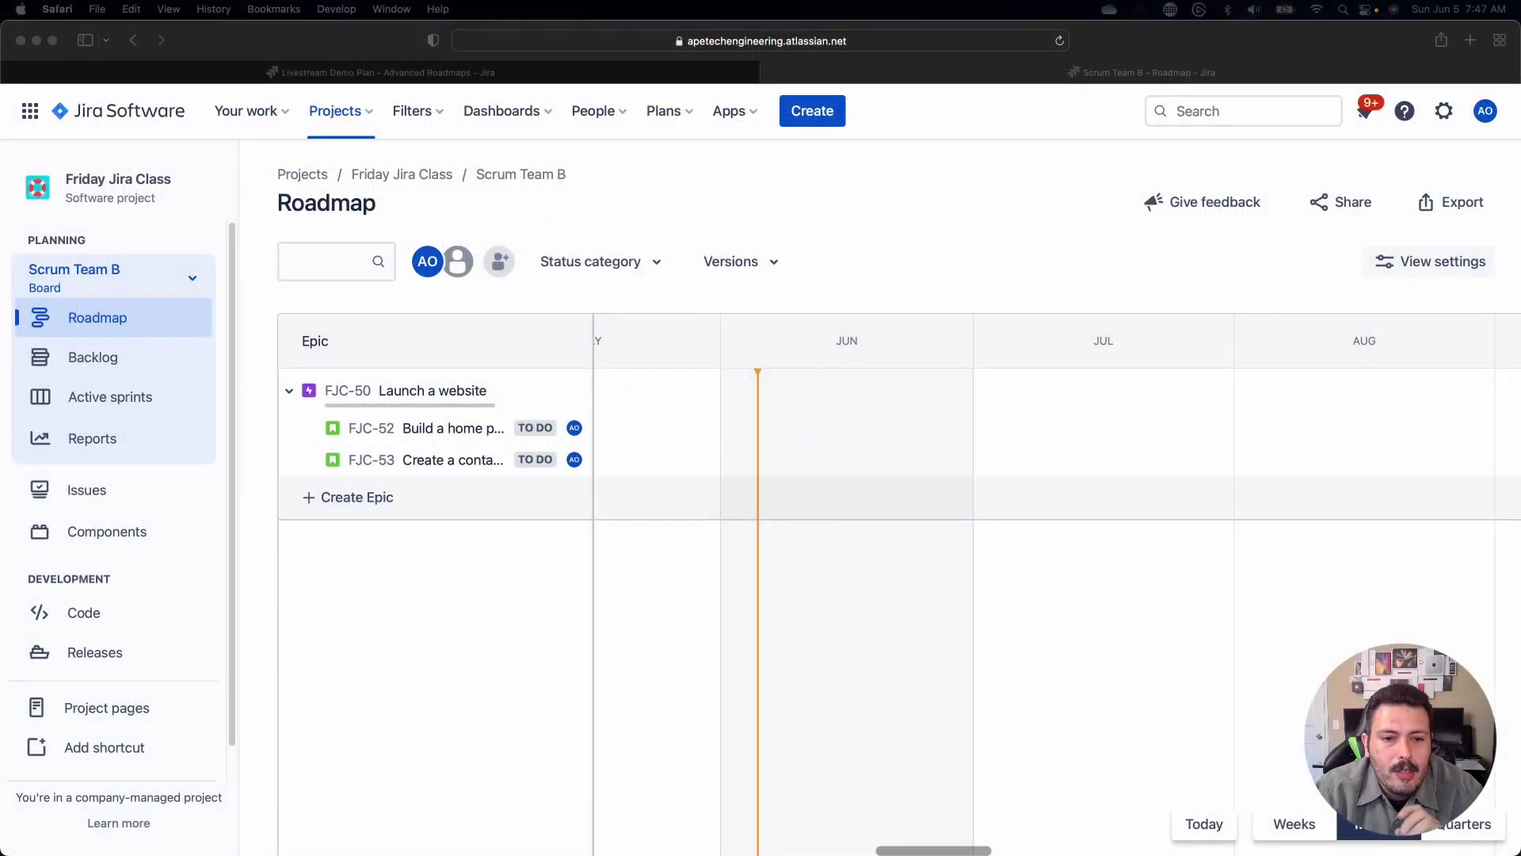
Schedule Launch a website from Jun 4 to Jul 11 on the roadmap, then view the Livestream Demo Plan.
click(645, 394)
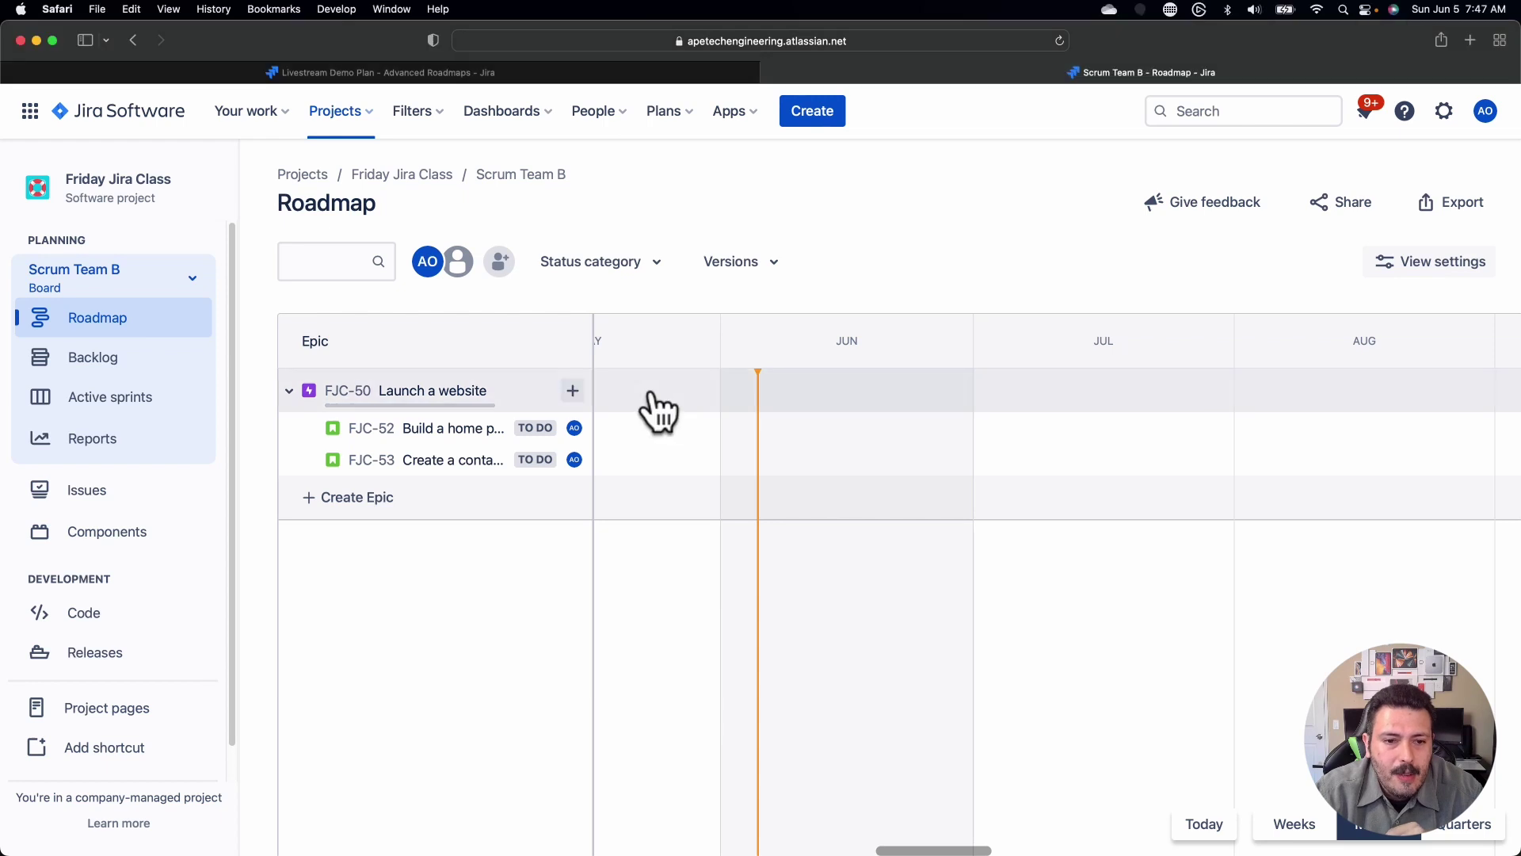
drag(744, 403, 1059, 394)
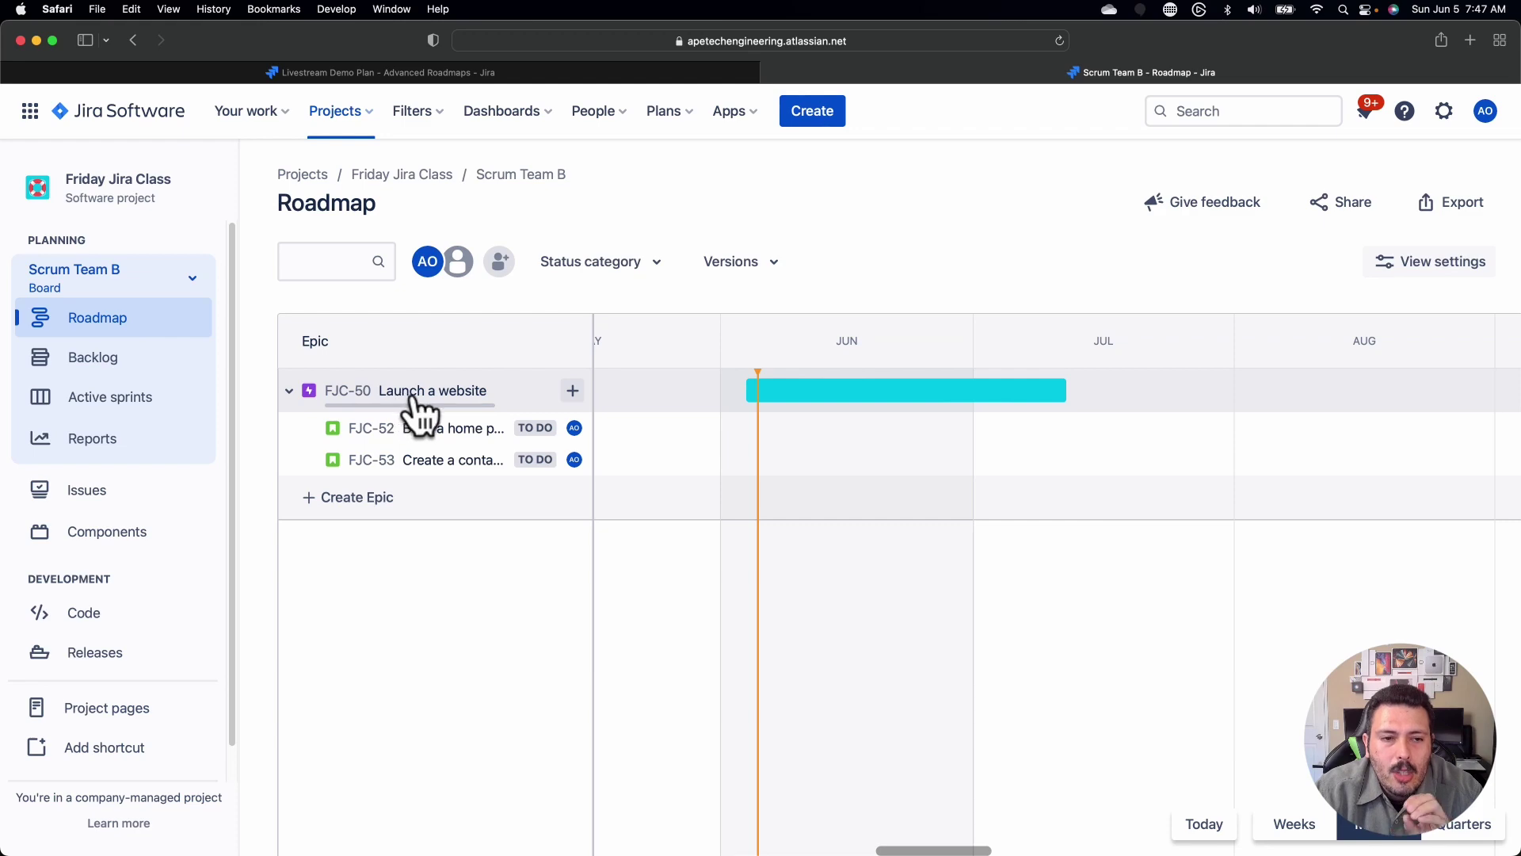
click(645, 72)
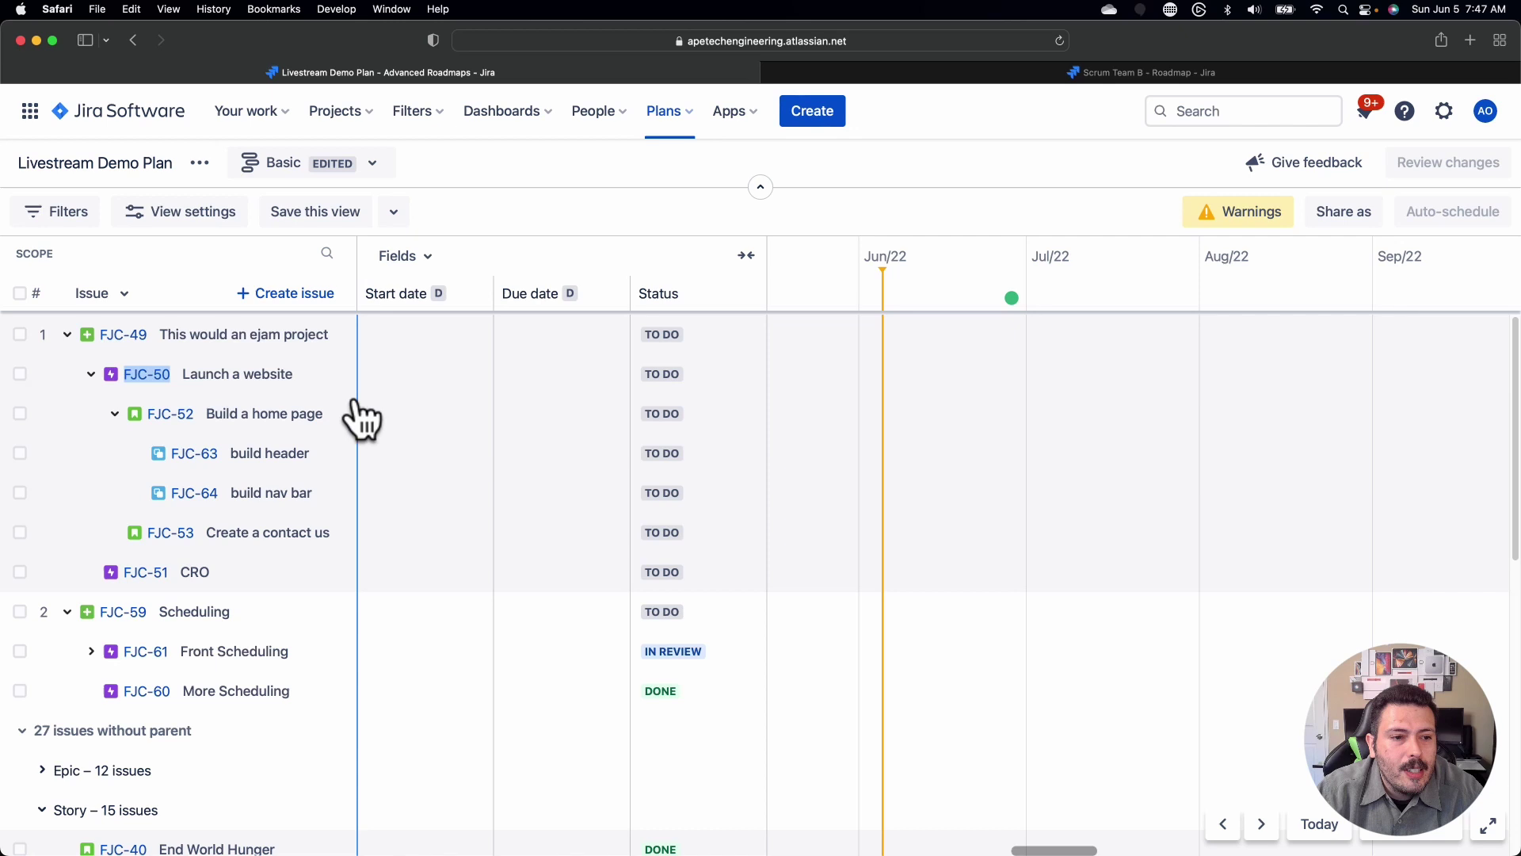
Extend Launch a website to end 31 July on the roadmap and reload the plan to reflect it.
click(1060, 40)
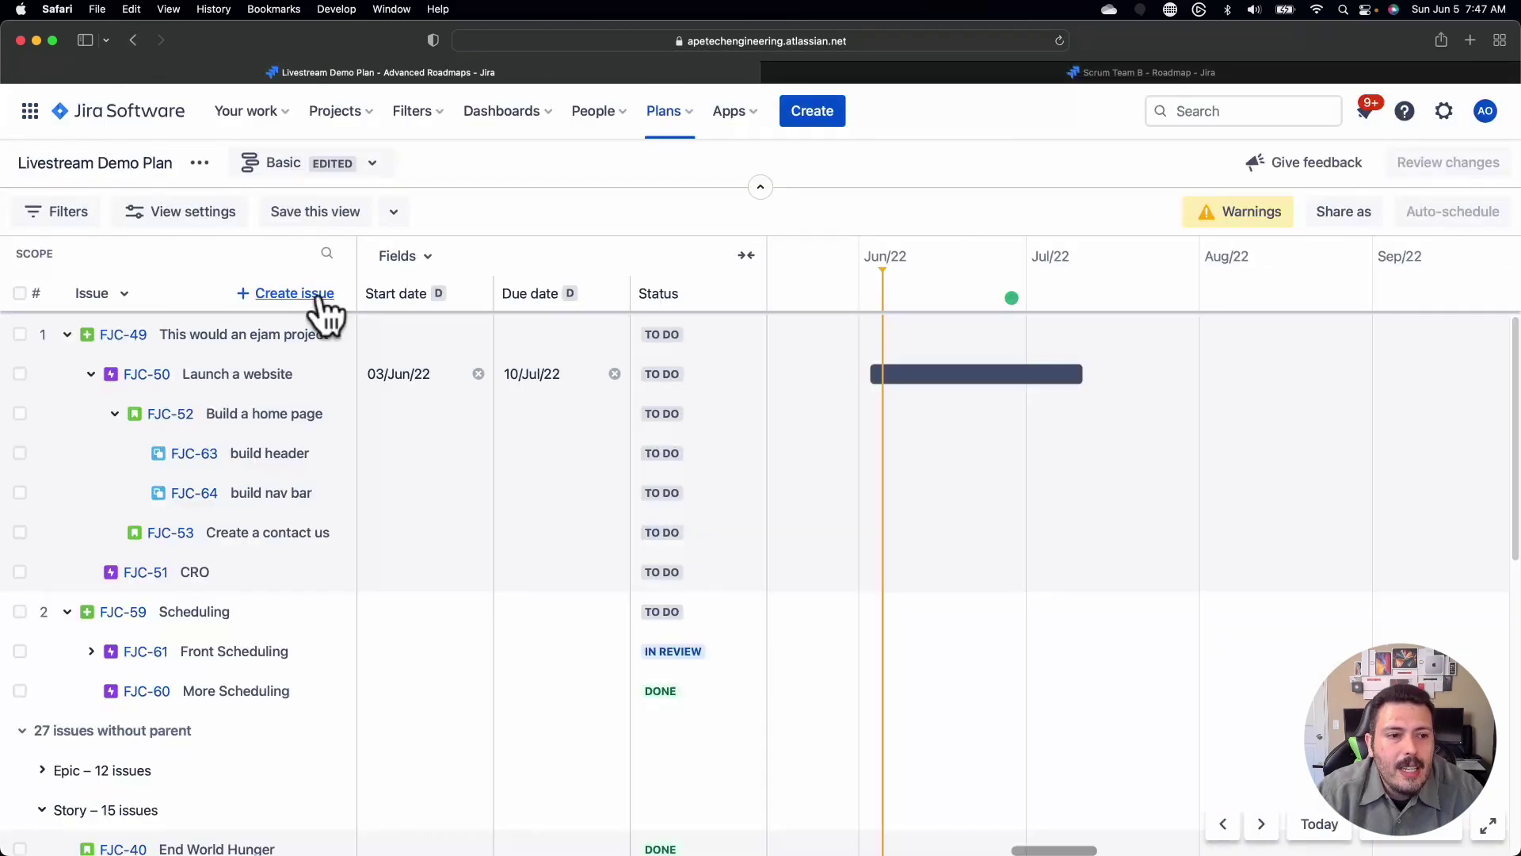
mouse_move(943, 374)
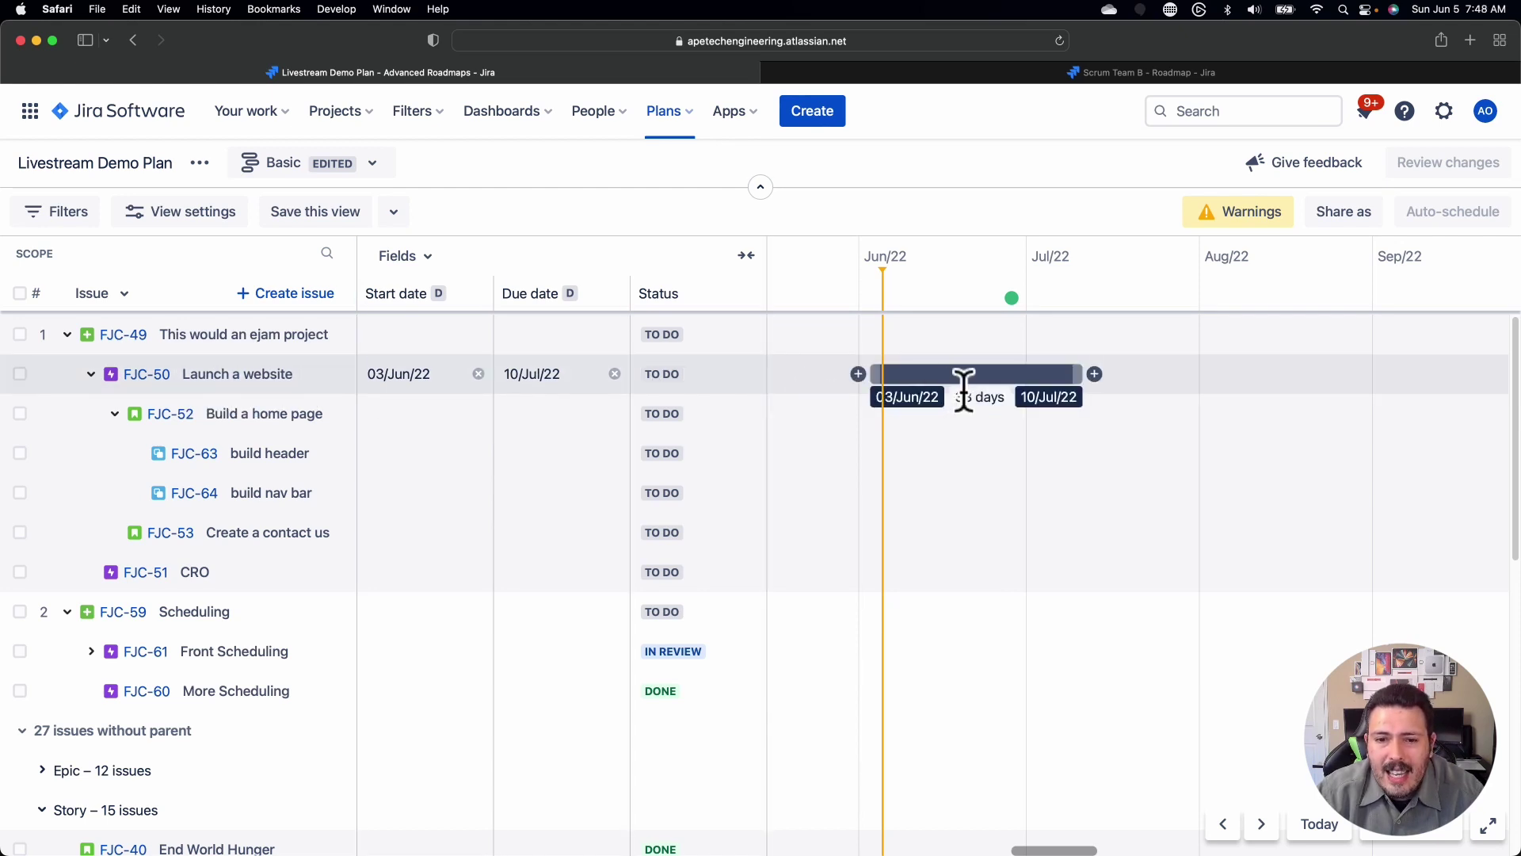
click(1025, 70)
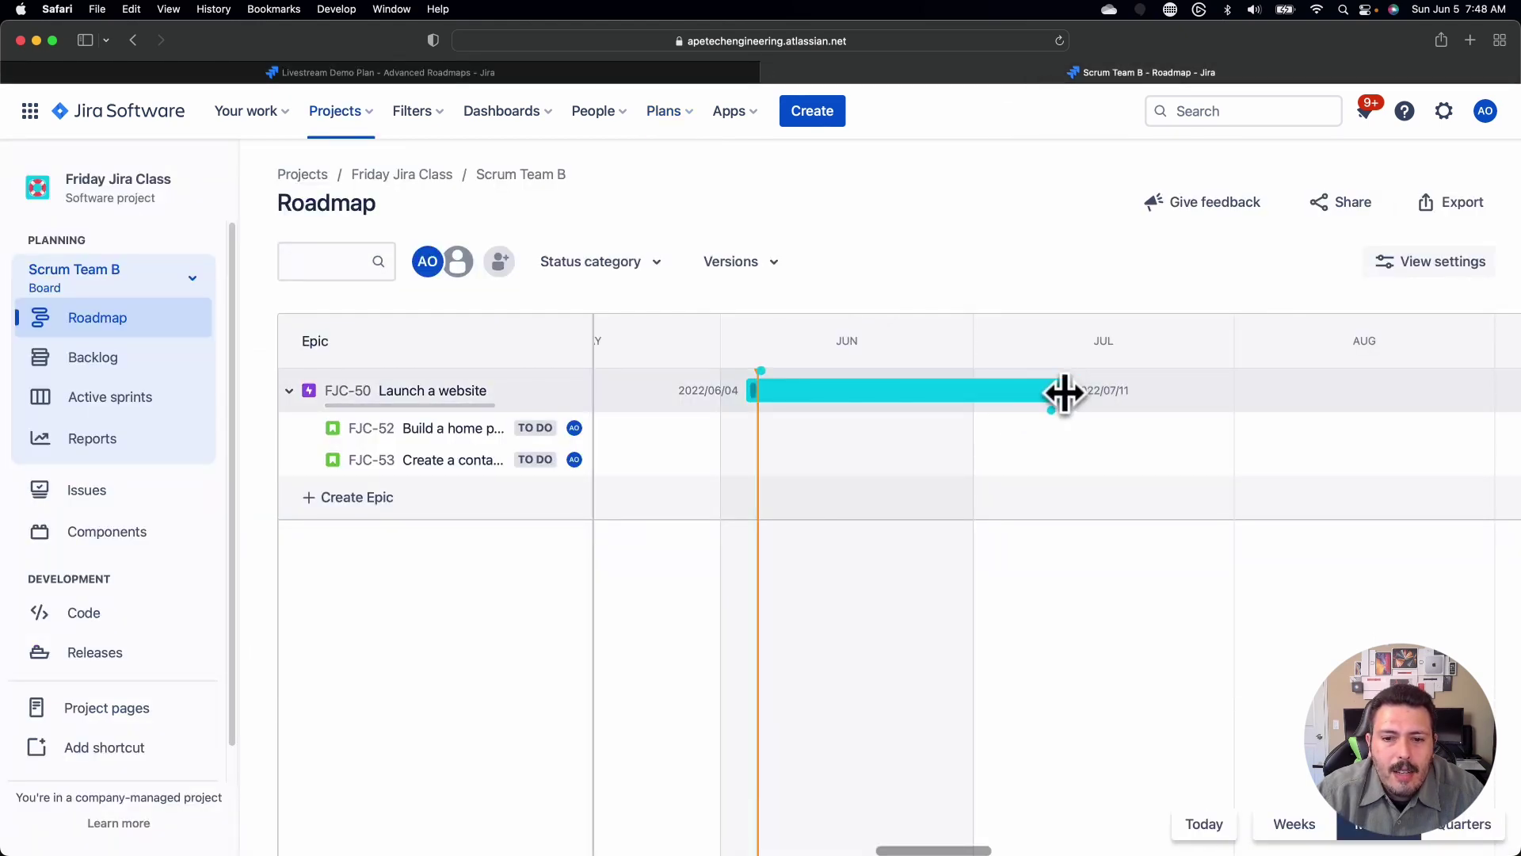
drag(1064, 393, 1239, 391)
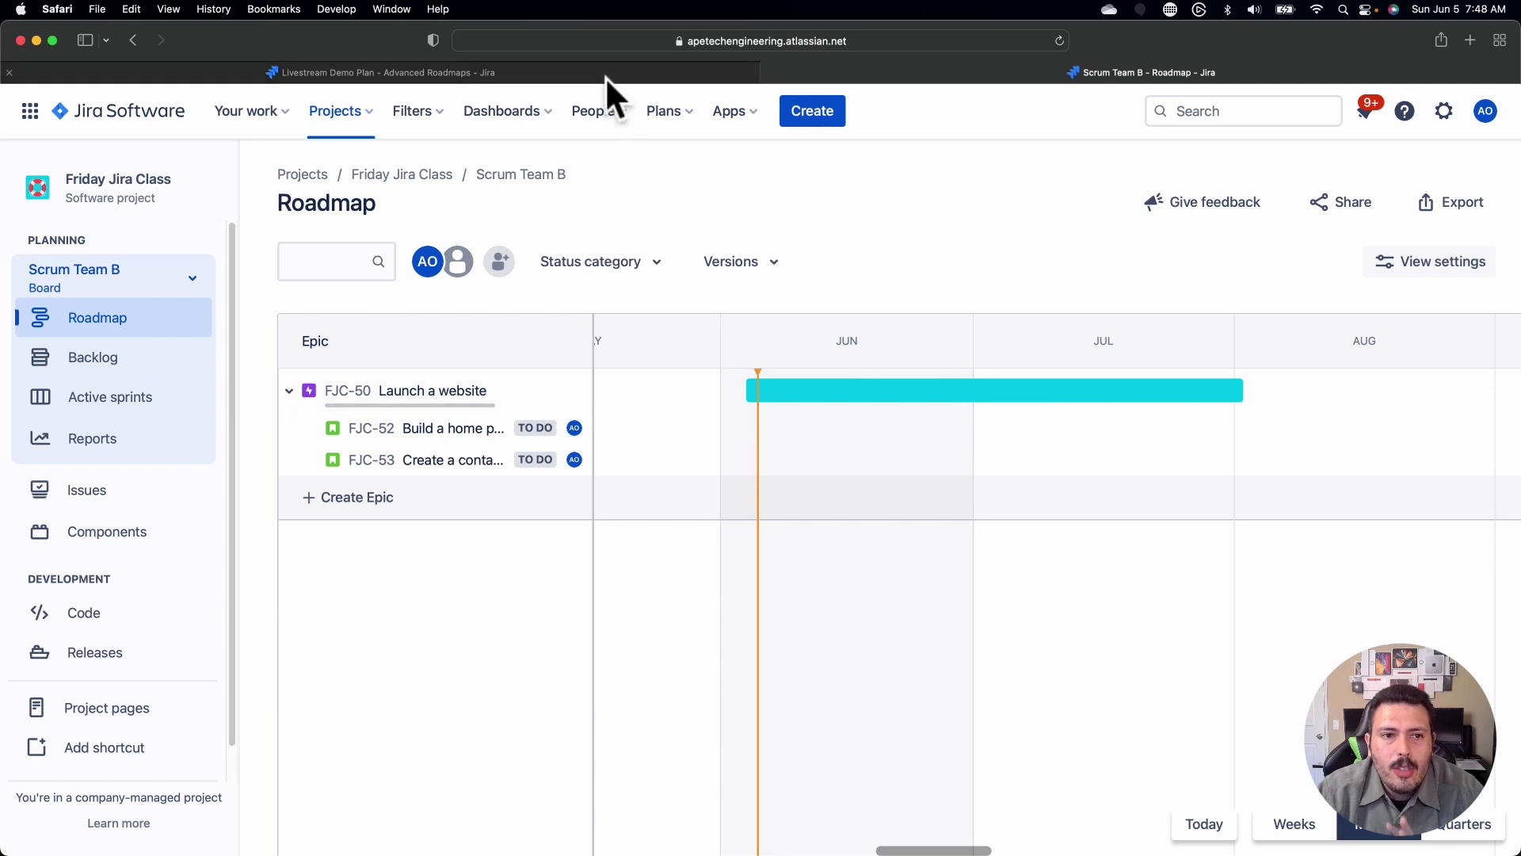
click(473, 65)
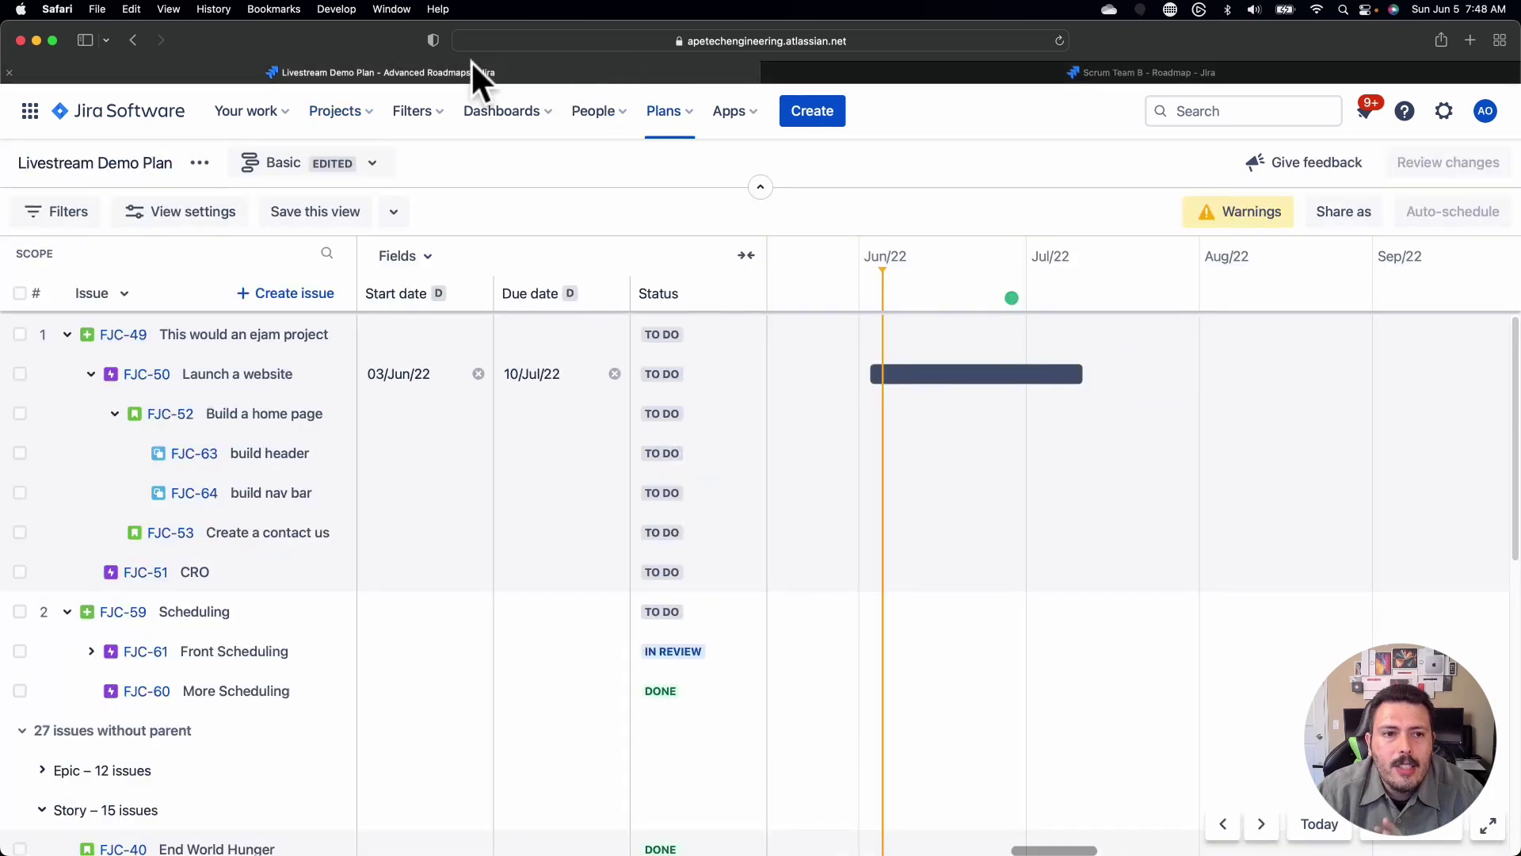
click(1058, 41)
mouse_move(1000, 372)
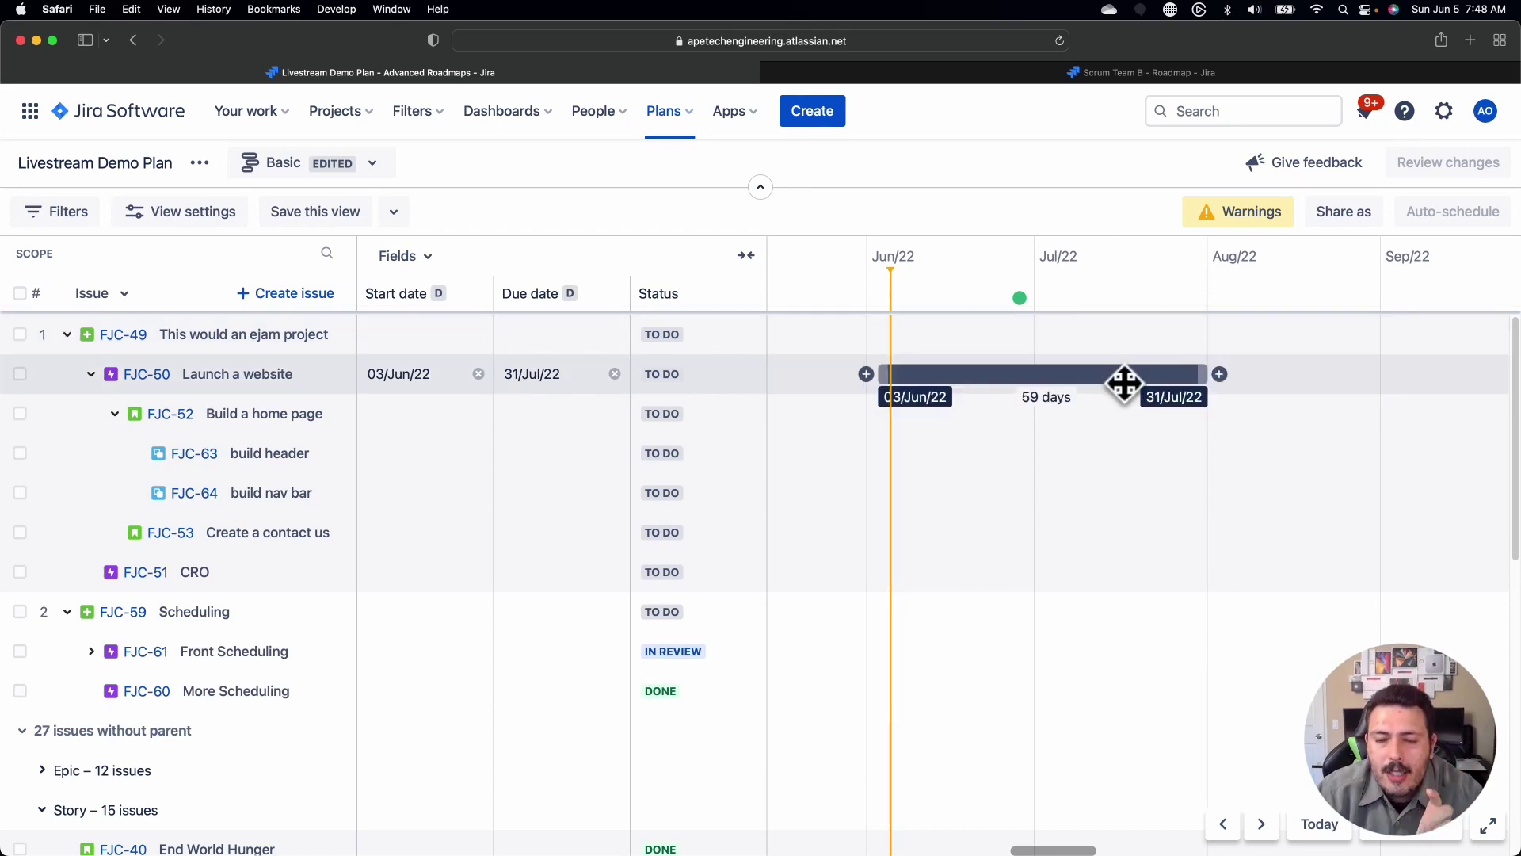
mouse_move(900, 425)
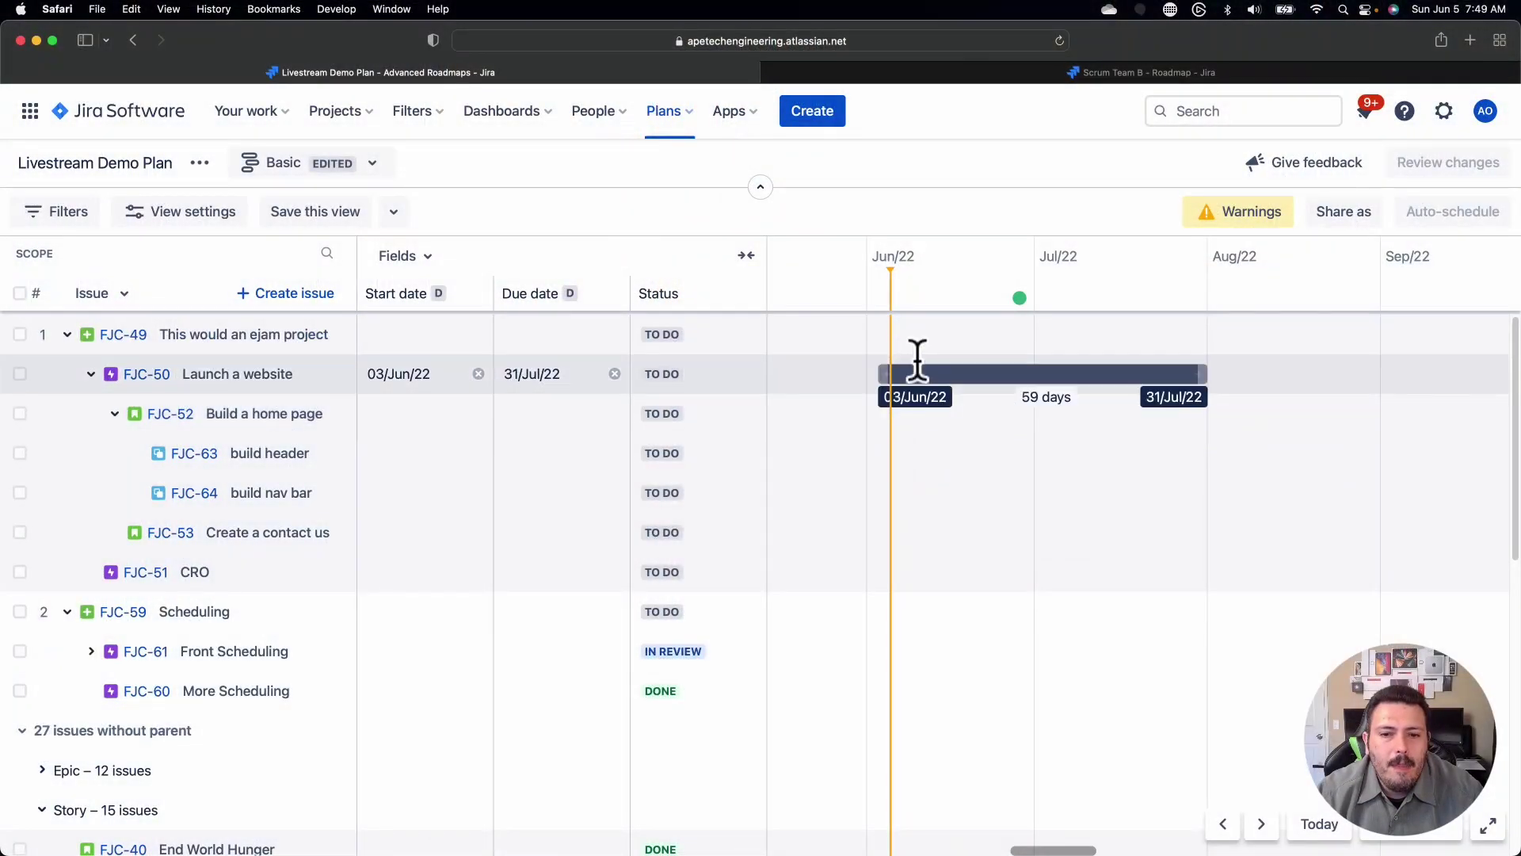
Sketch dates for Build a home page on the plan's timeline.
drag(918, 360, 461, 278)
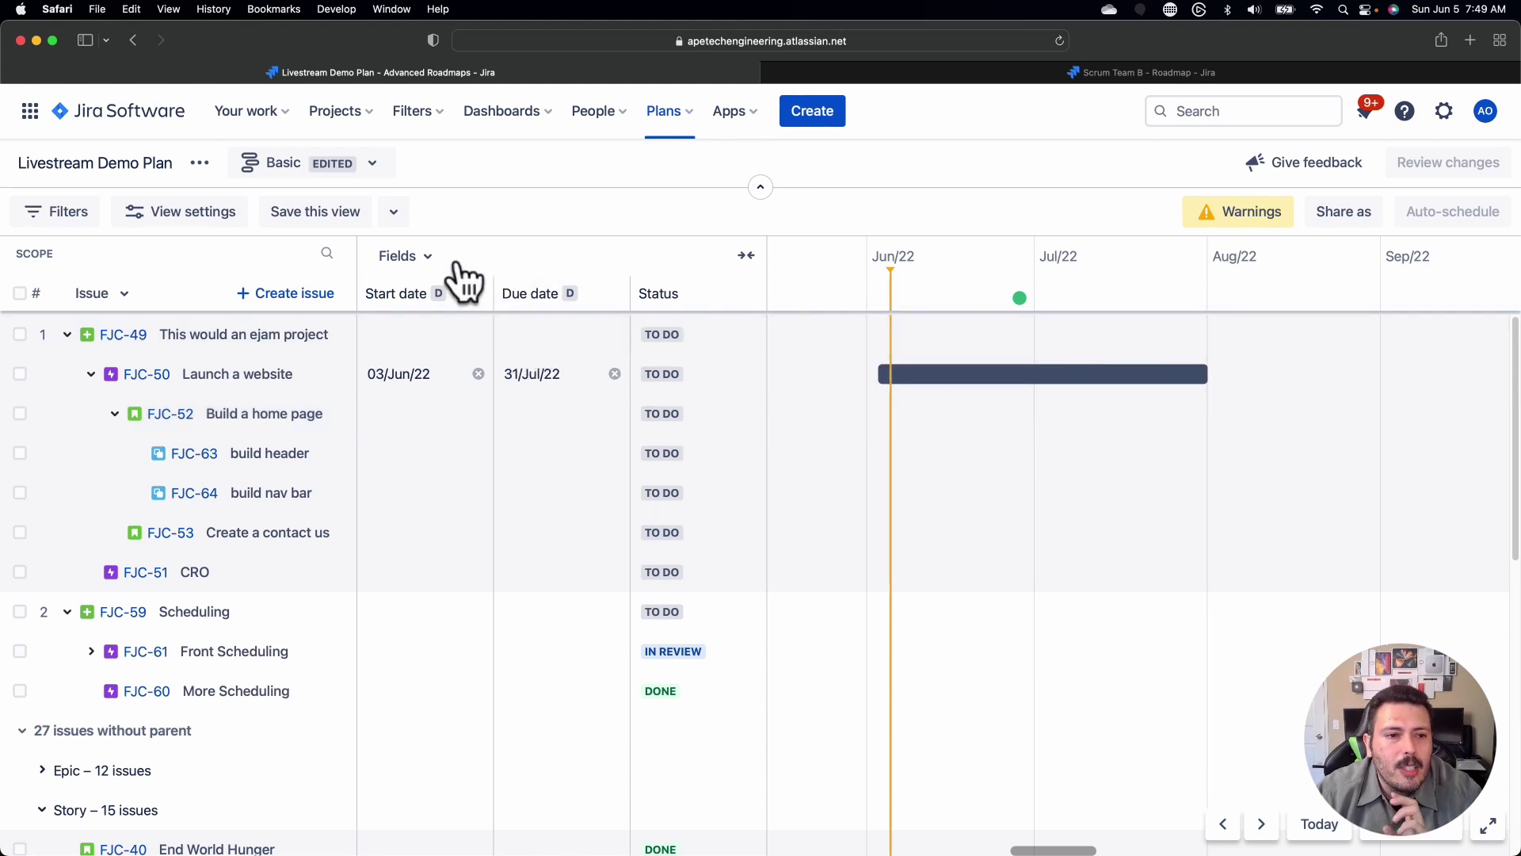
Add the Progress (issue count) column to the plan and check its status breakdown bars.
click(412, 260)
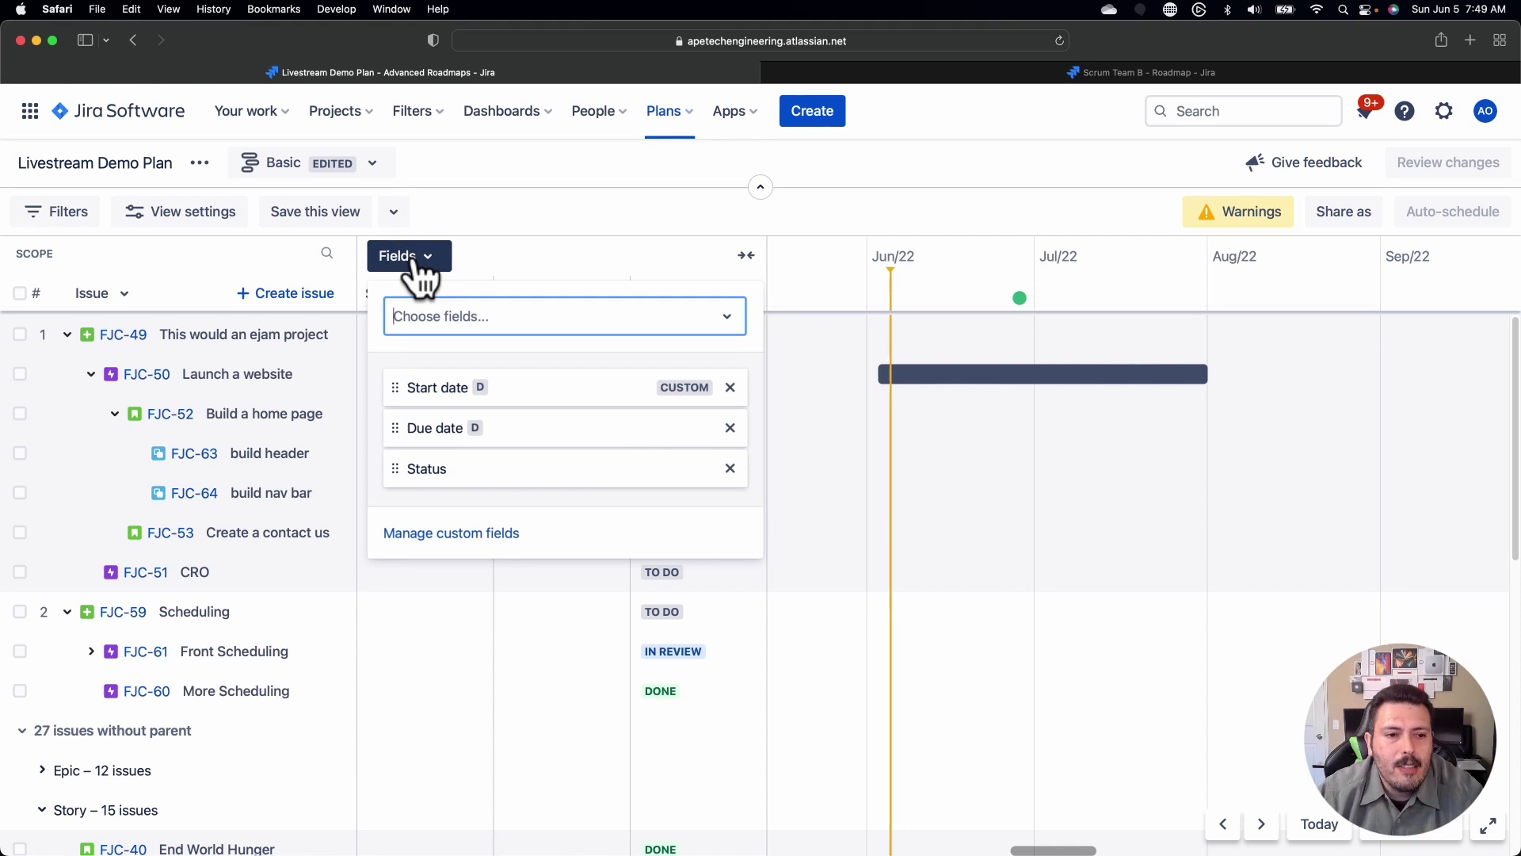
text(pro)
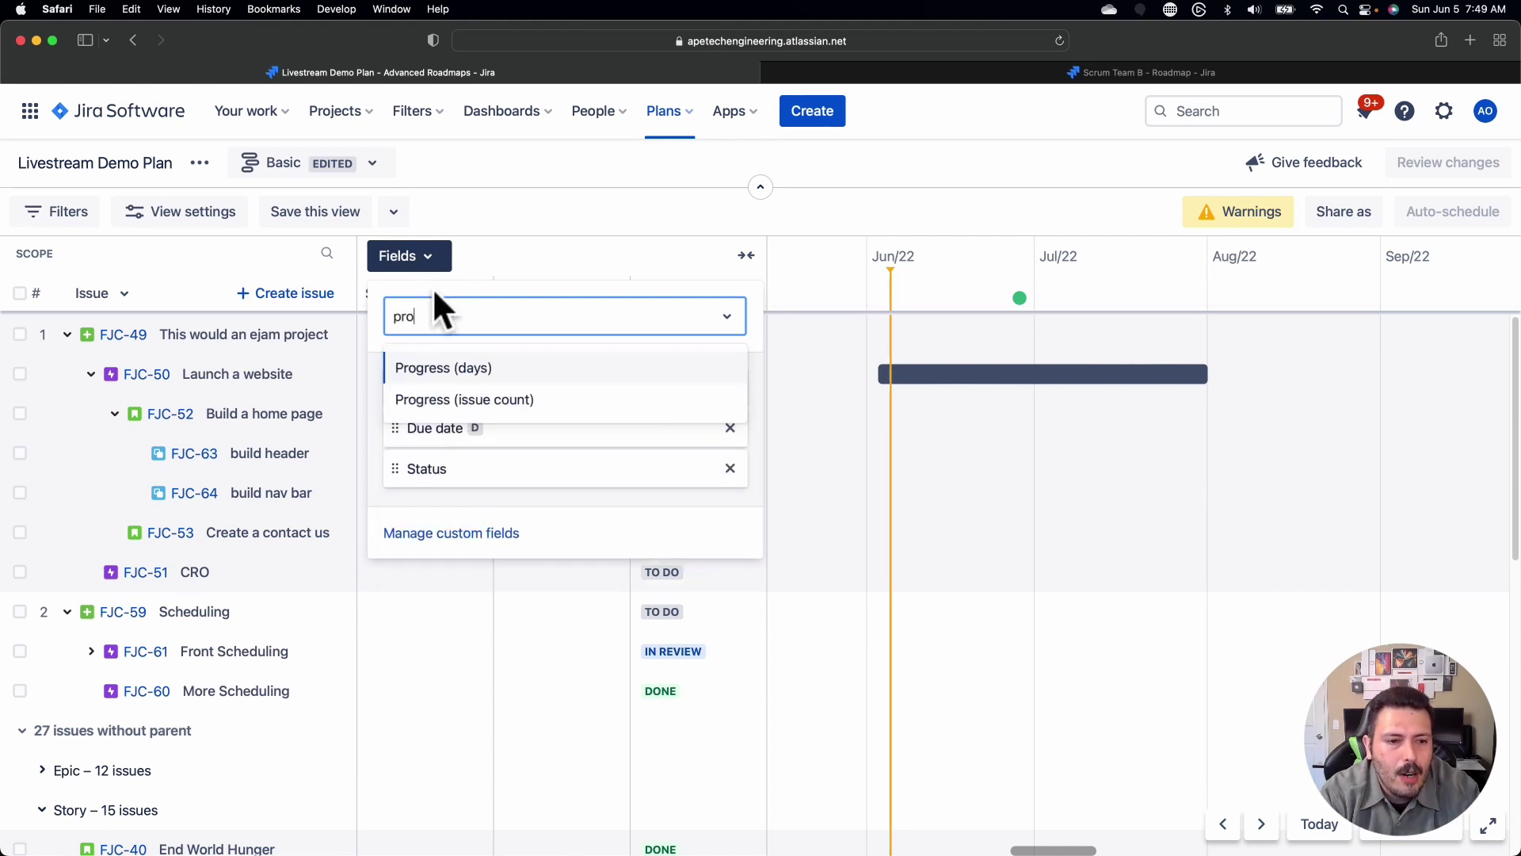
click(547, 391)
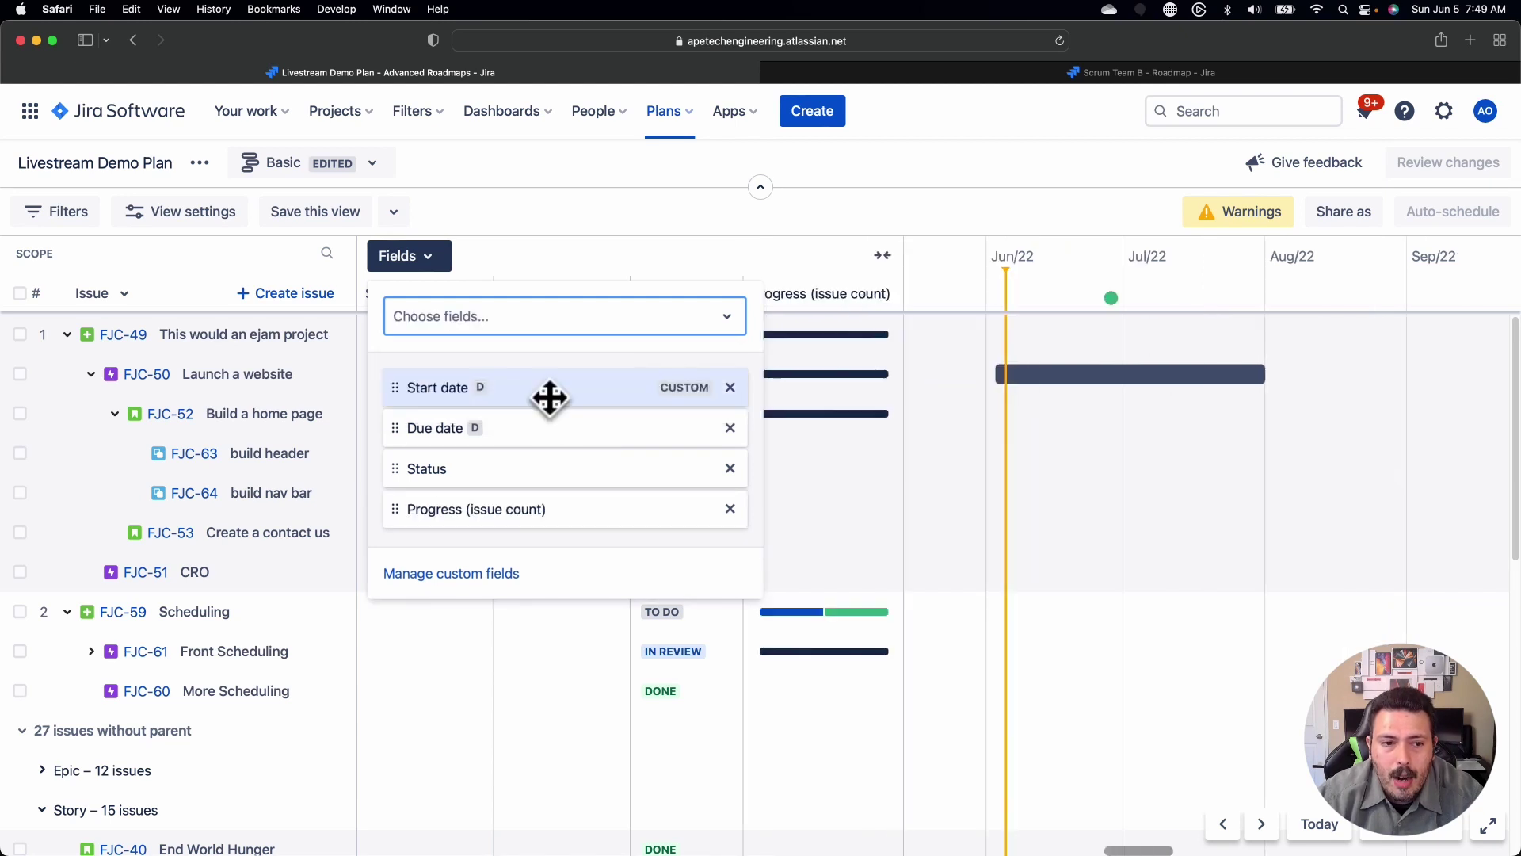
click(904, 208)
mouse_move(808, 336)
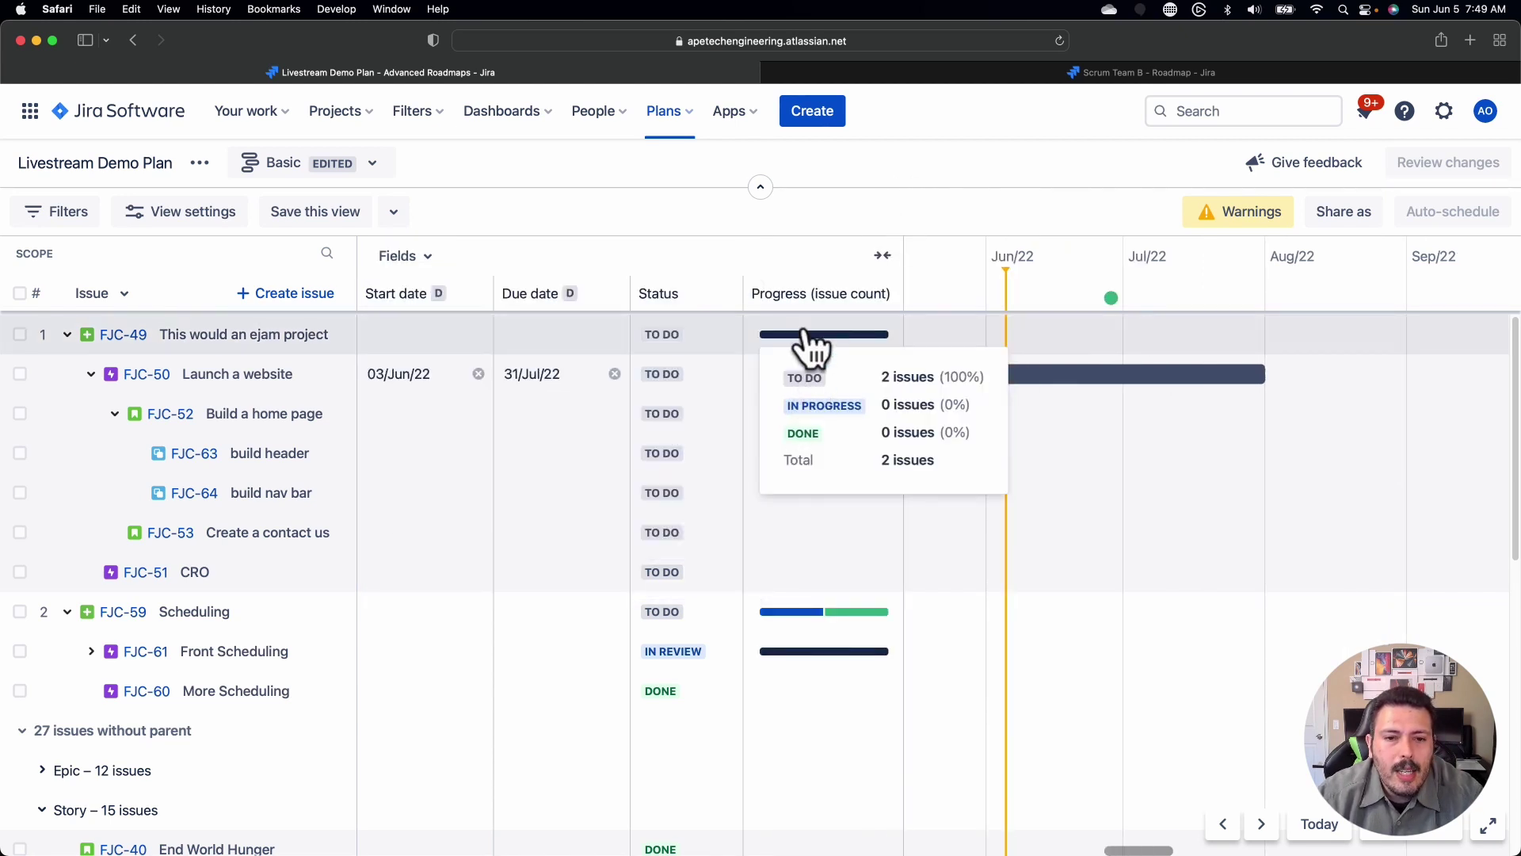
scroll(816, 602, down, 1)
mouse_move(812, 609)
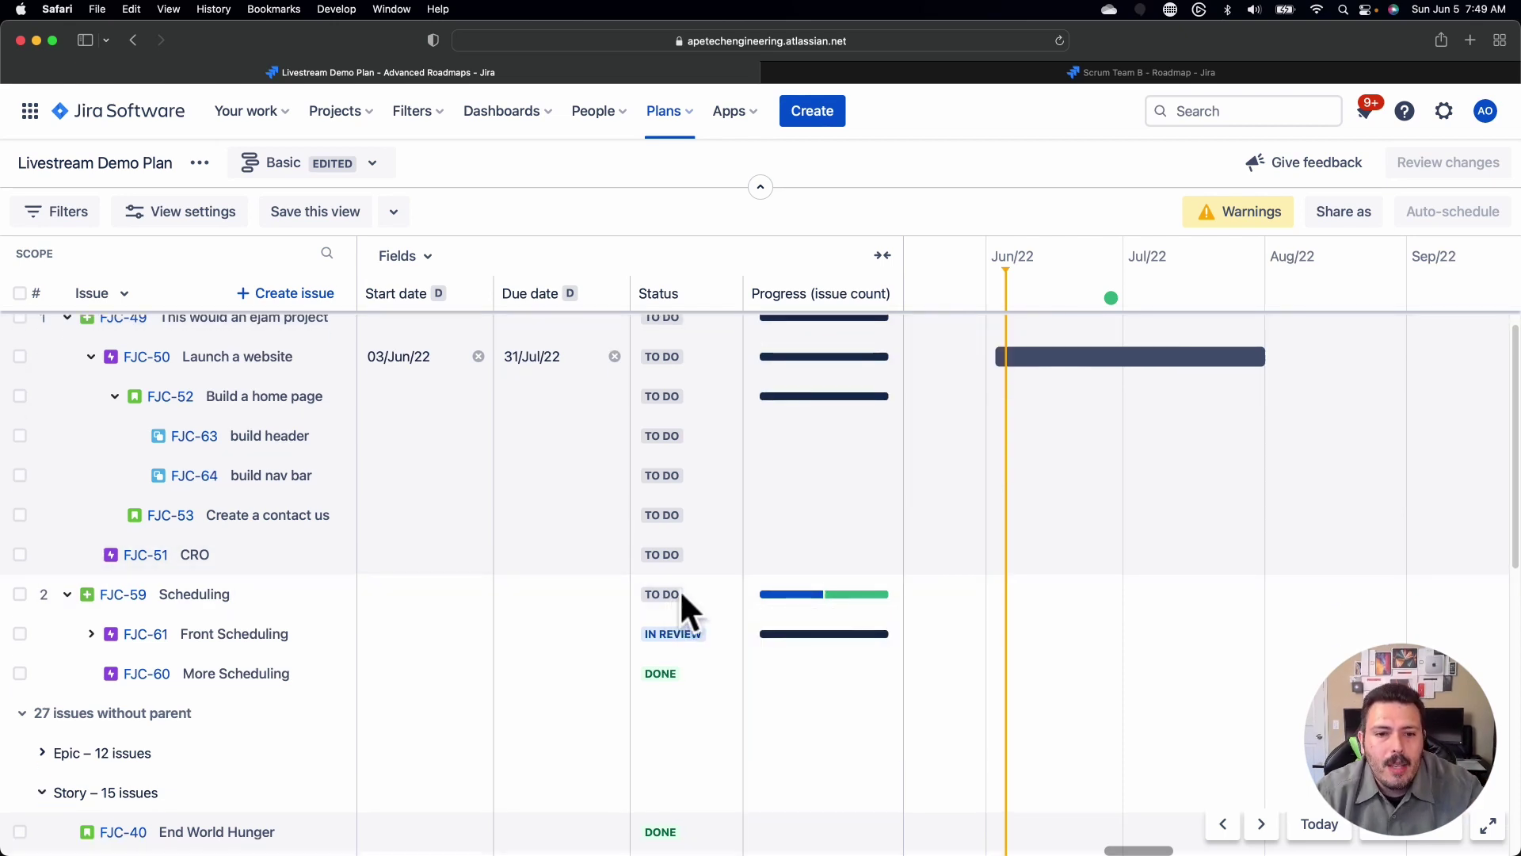
scroll(679, 588, up, 1)
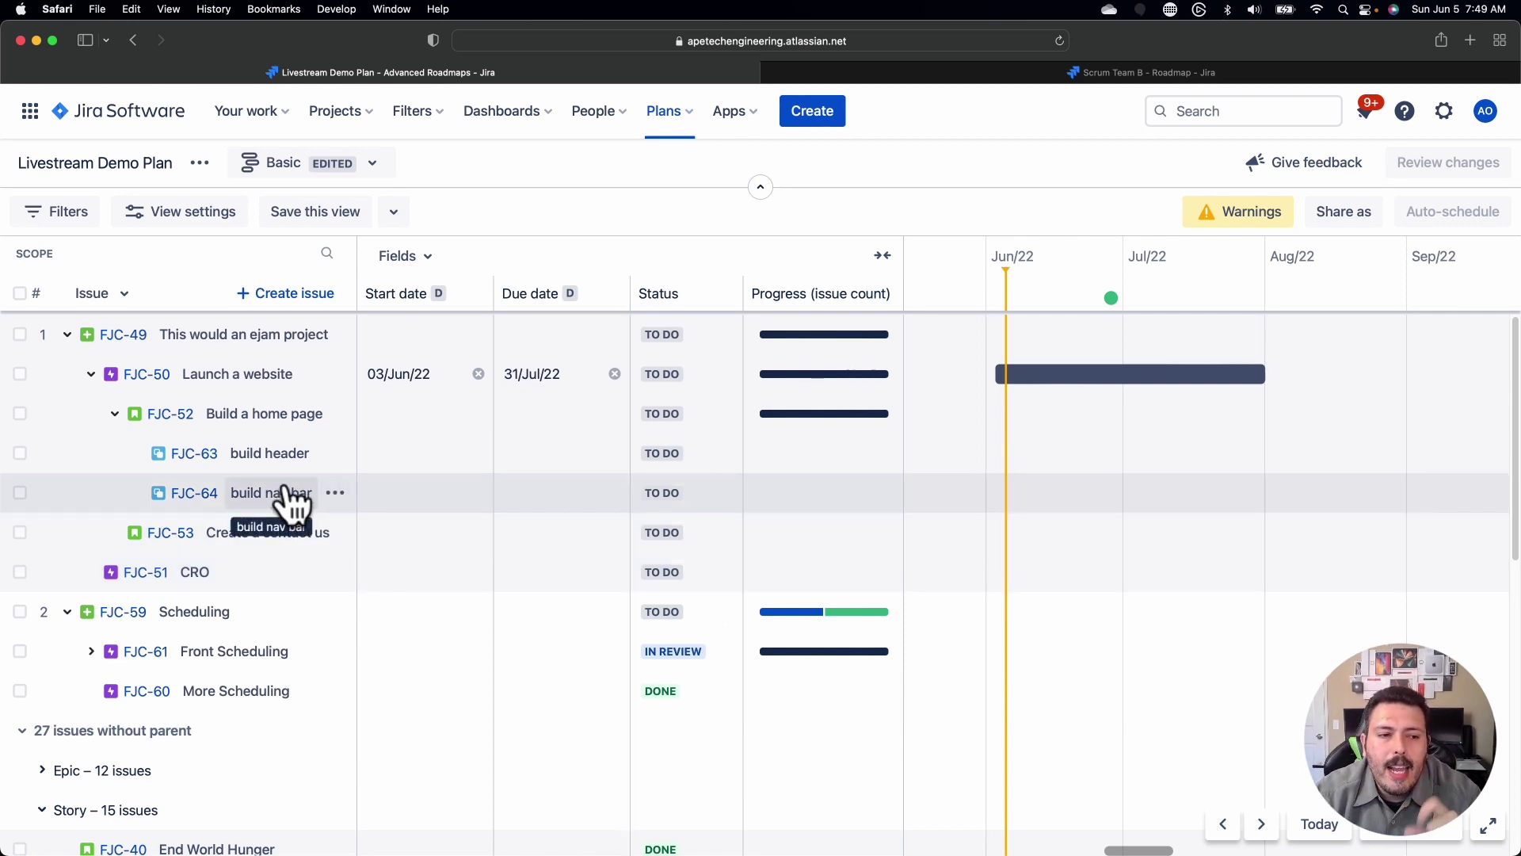
Open subtasks FJC-63 build header and FJC-64 build nav bar in new tabs.
right_click(192, 455)
click(230, 458)
right_click(190, 495)
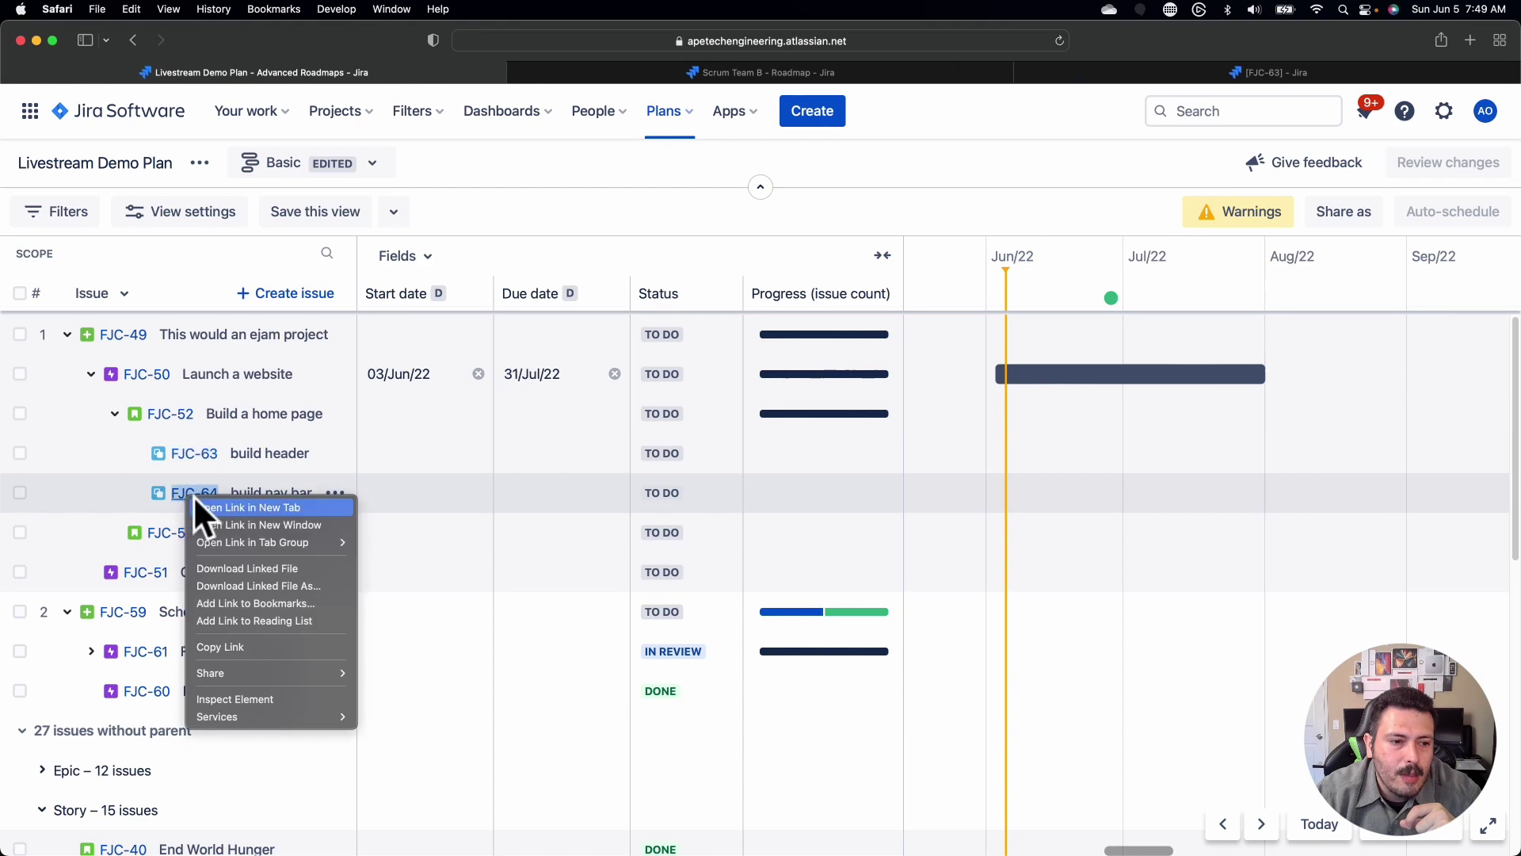
click(241, 498)
Move FJC-63 build header to In Progress.
click(1018, 75)
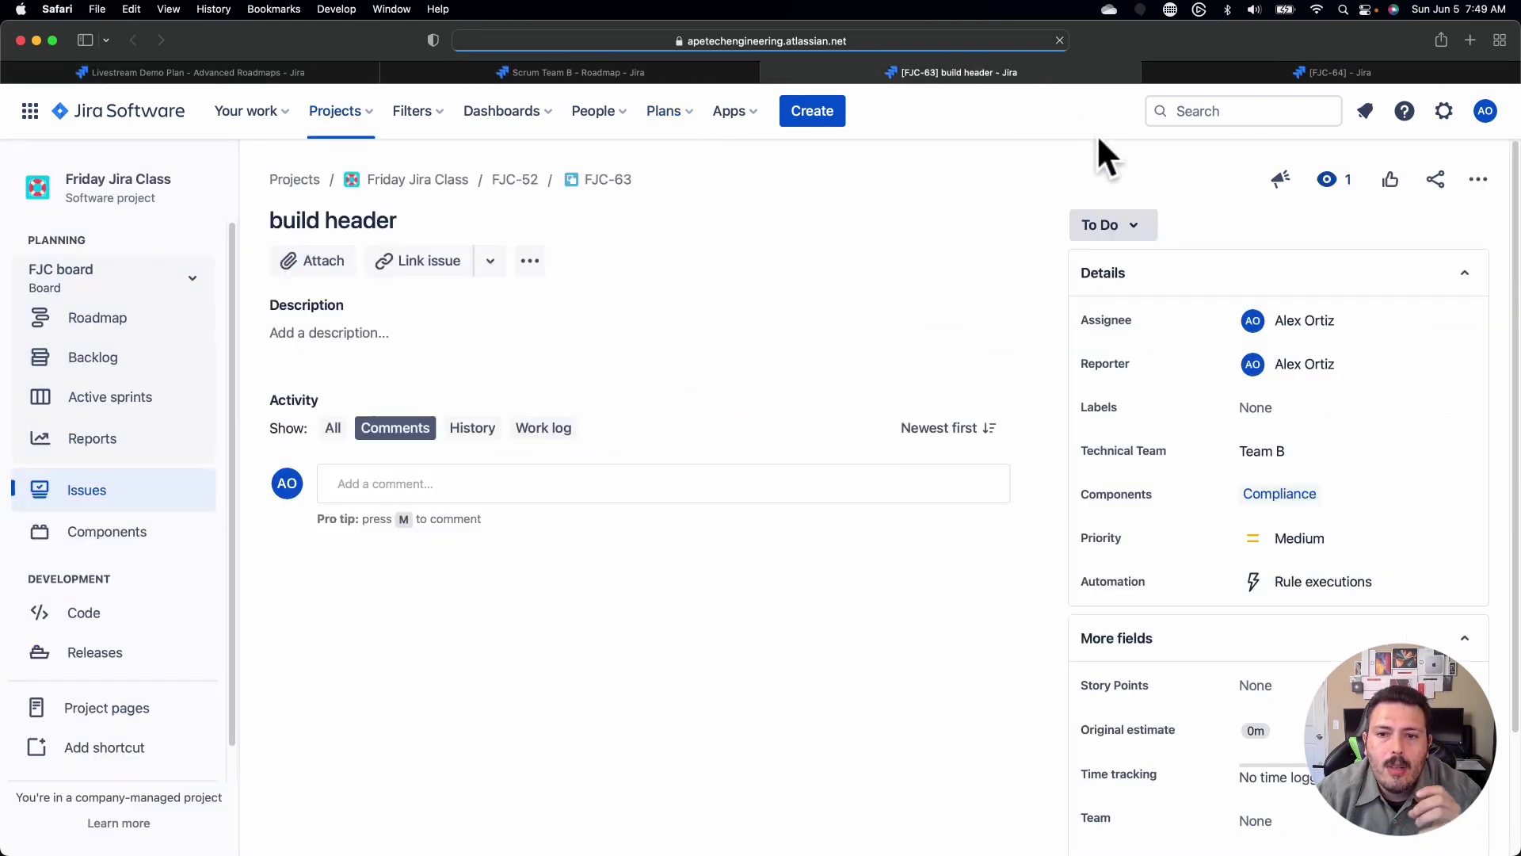
click(1123, 222)
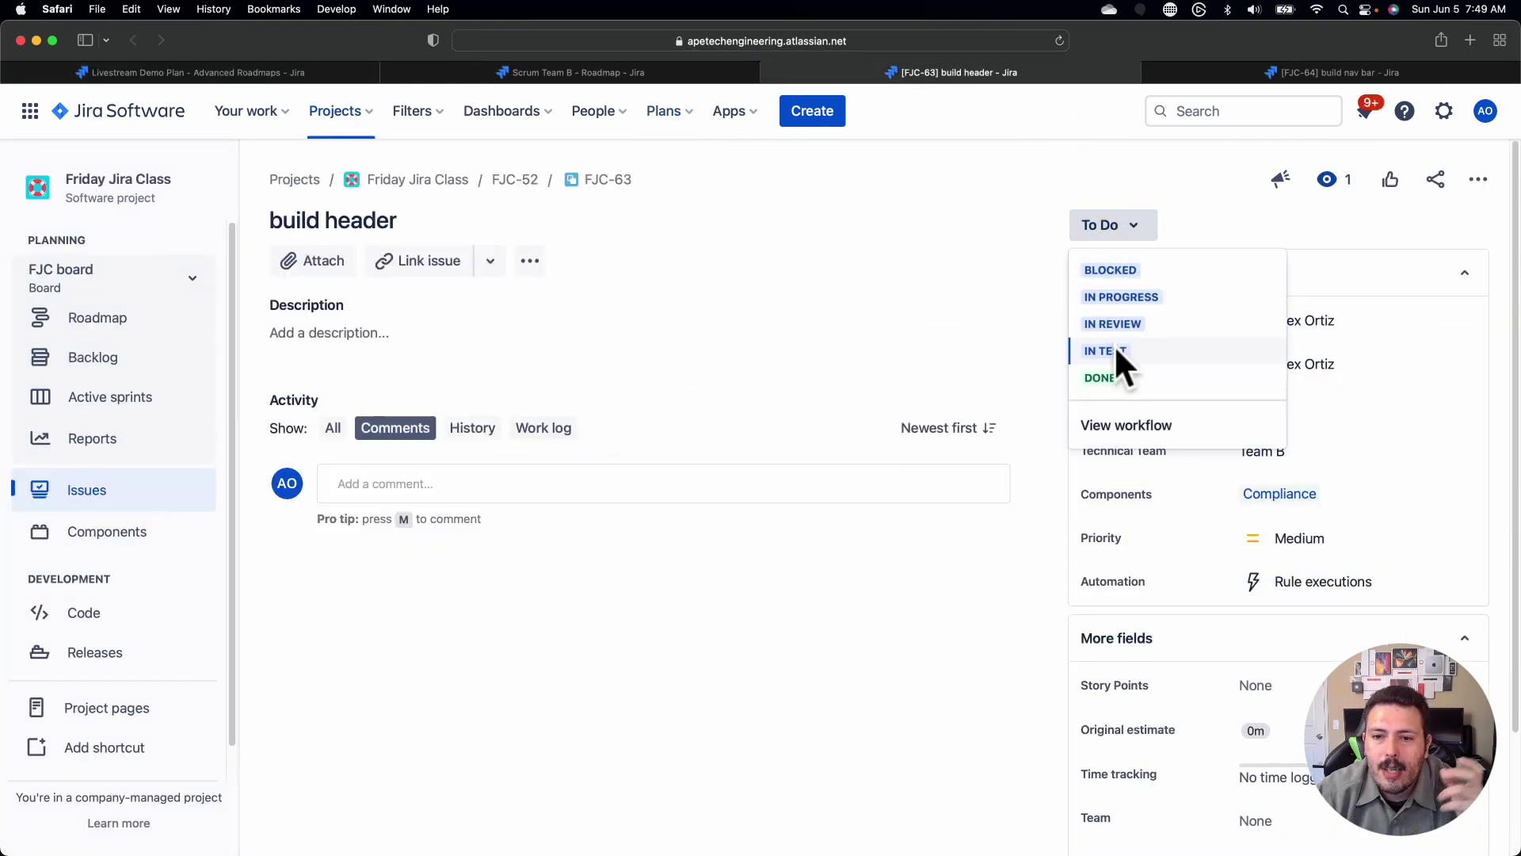
click(1123, 298)
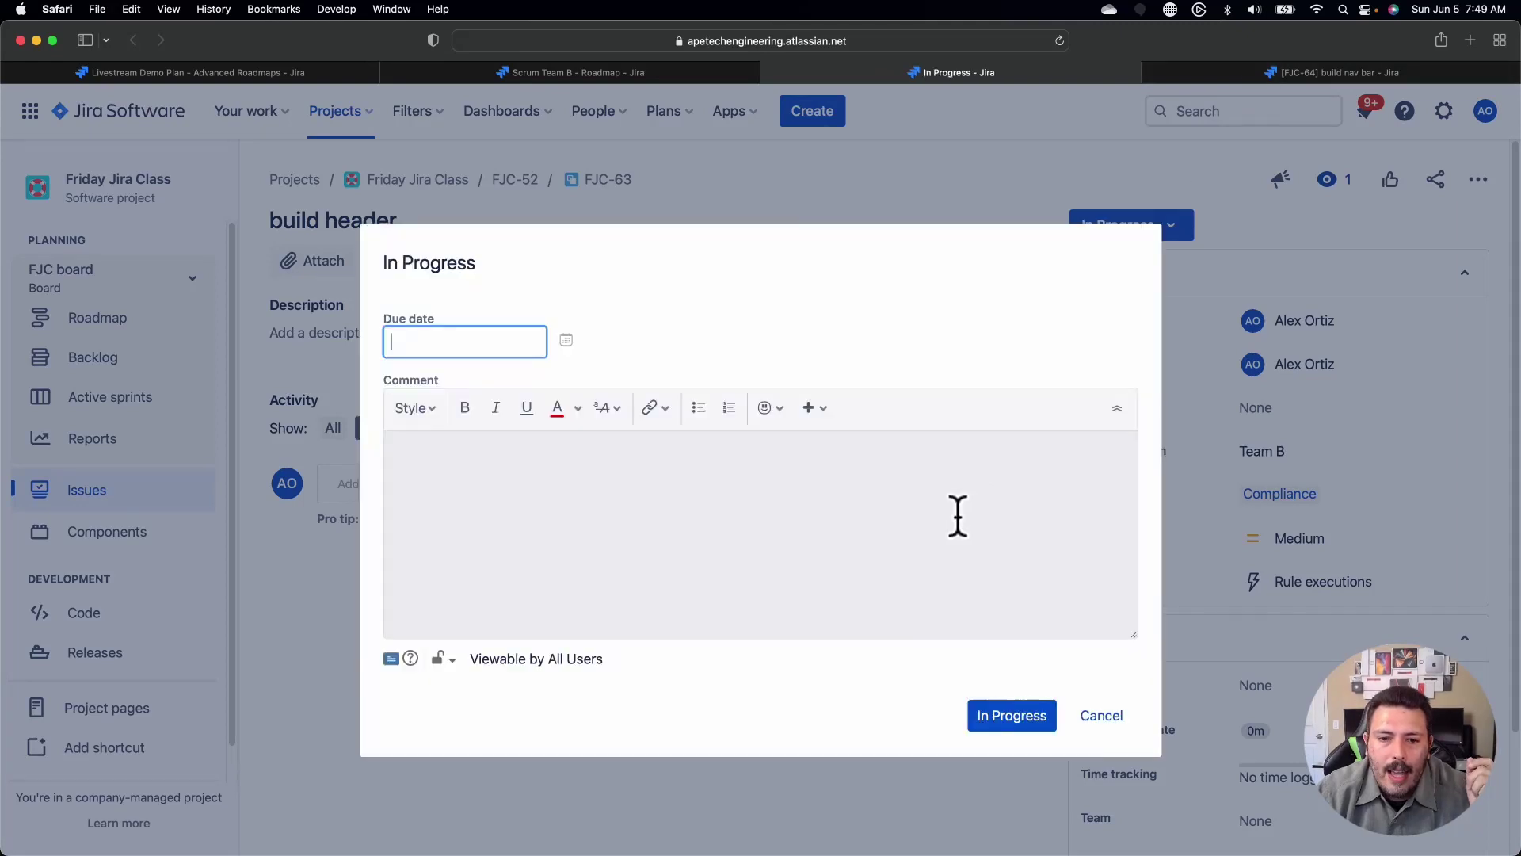
click(1010, 713)
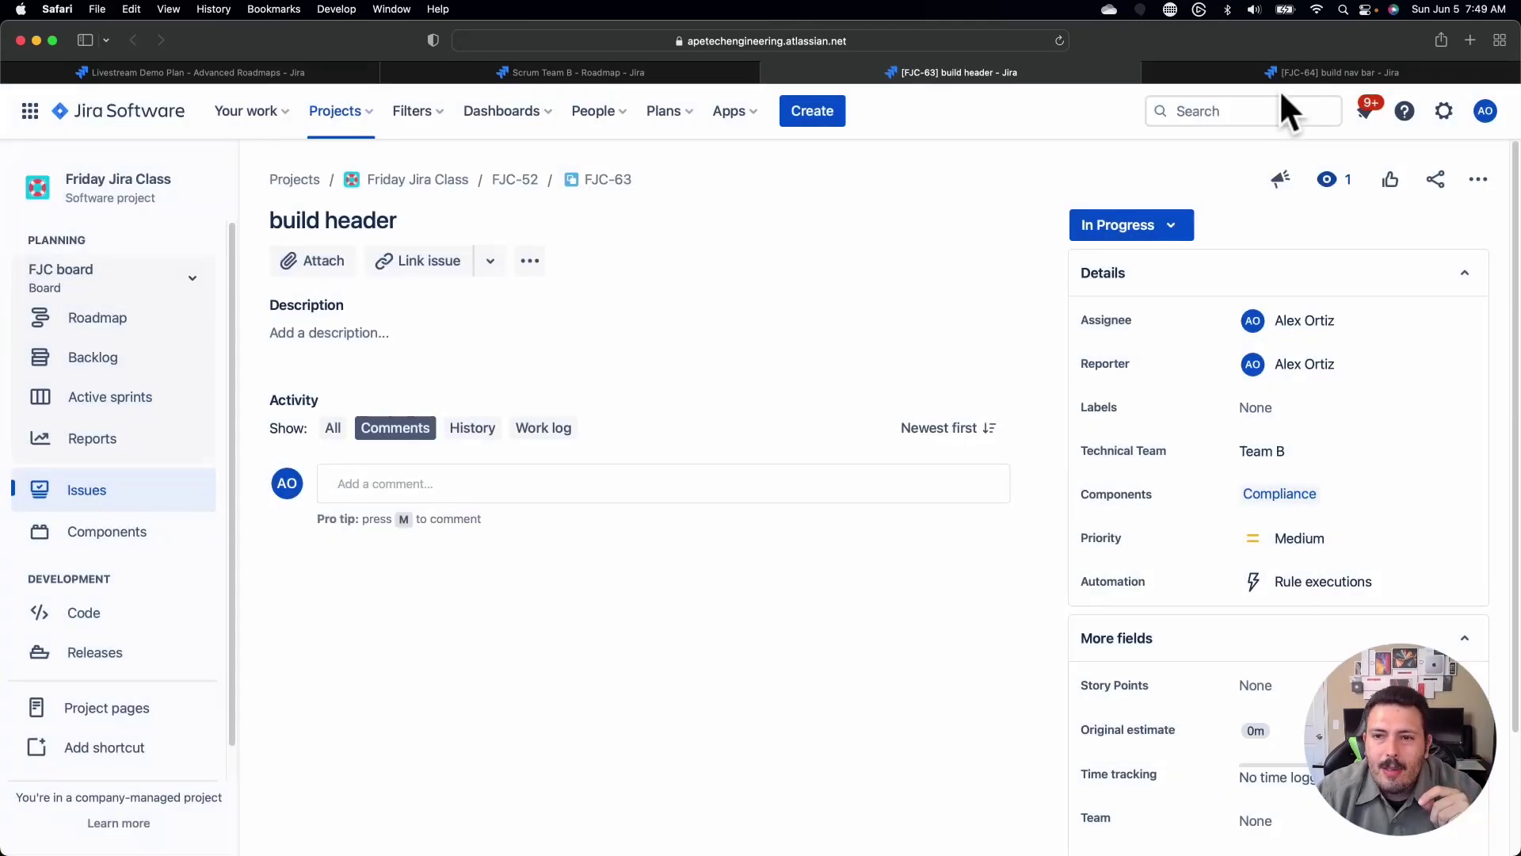
Mark FJC-64 build nav bar as Done and return to the Livestream Demo Plan.
click(1287, 73)
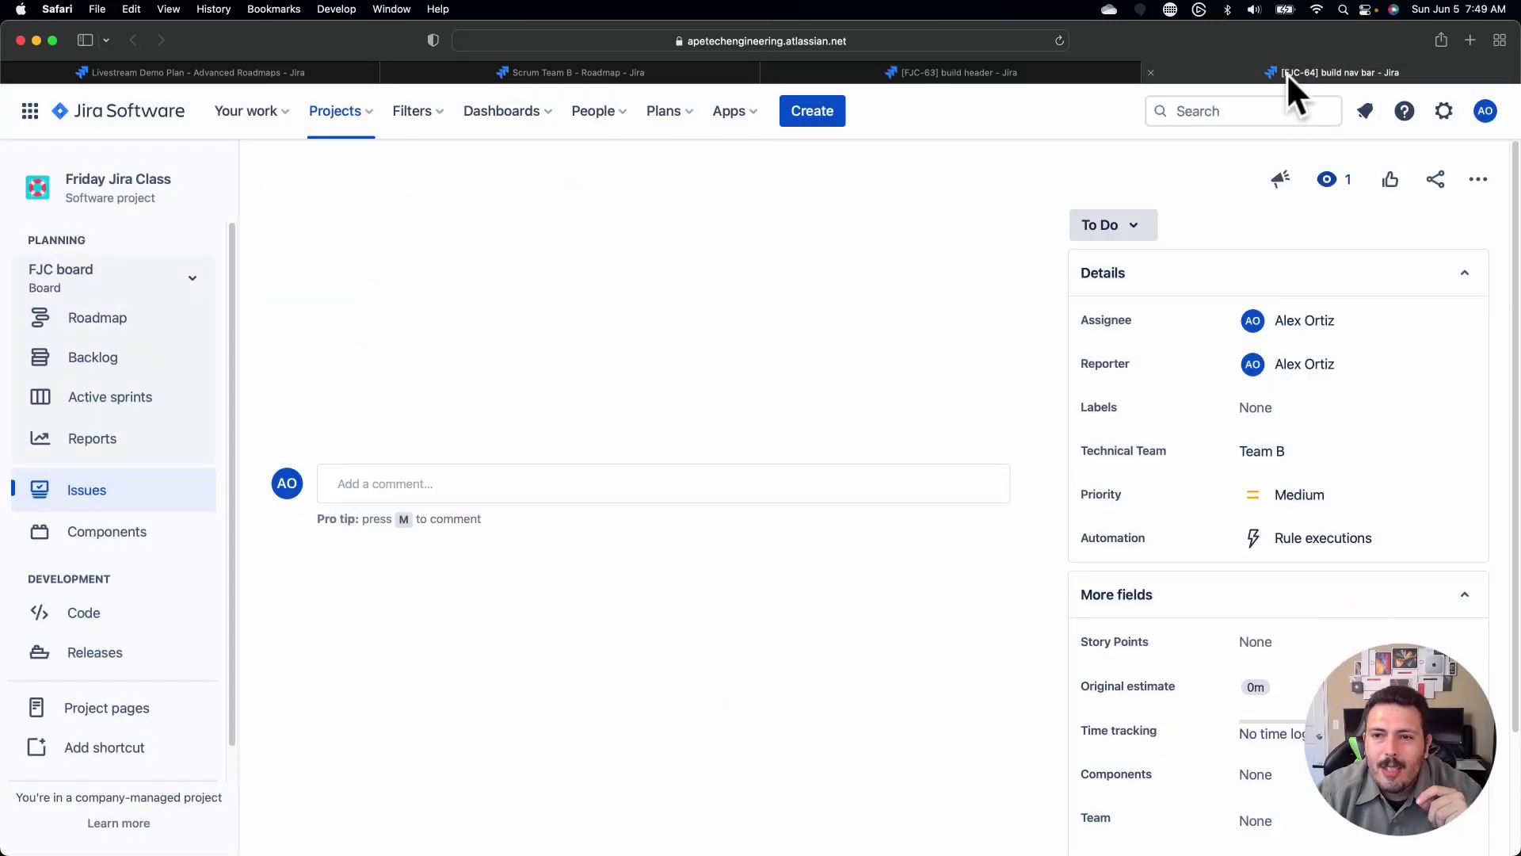
click(1128, 225)
click(1120, 376)
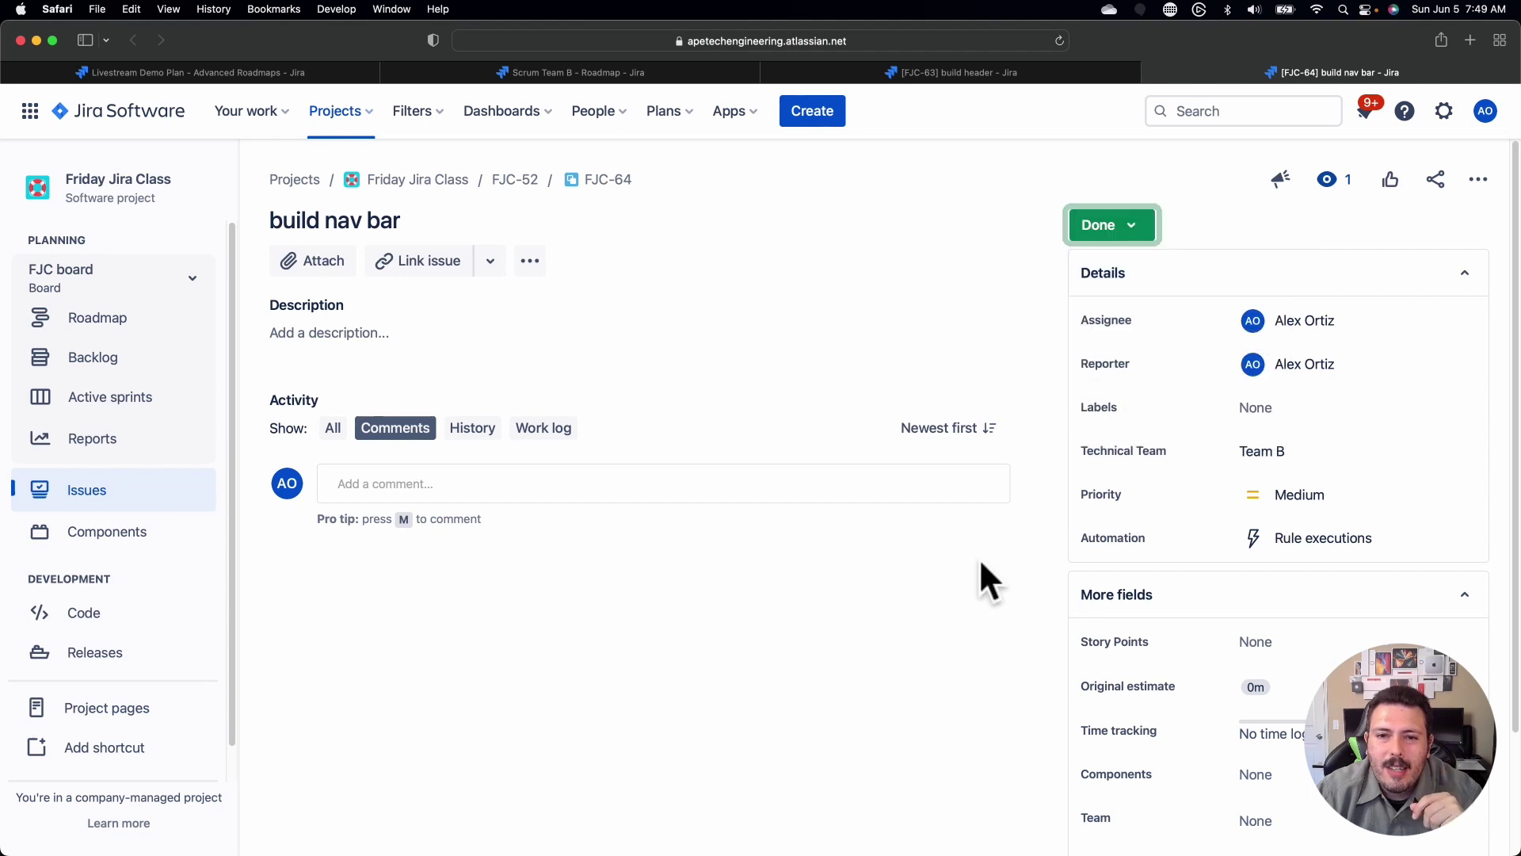
click(235, 70)
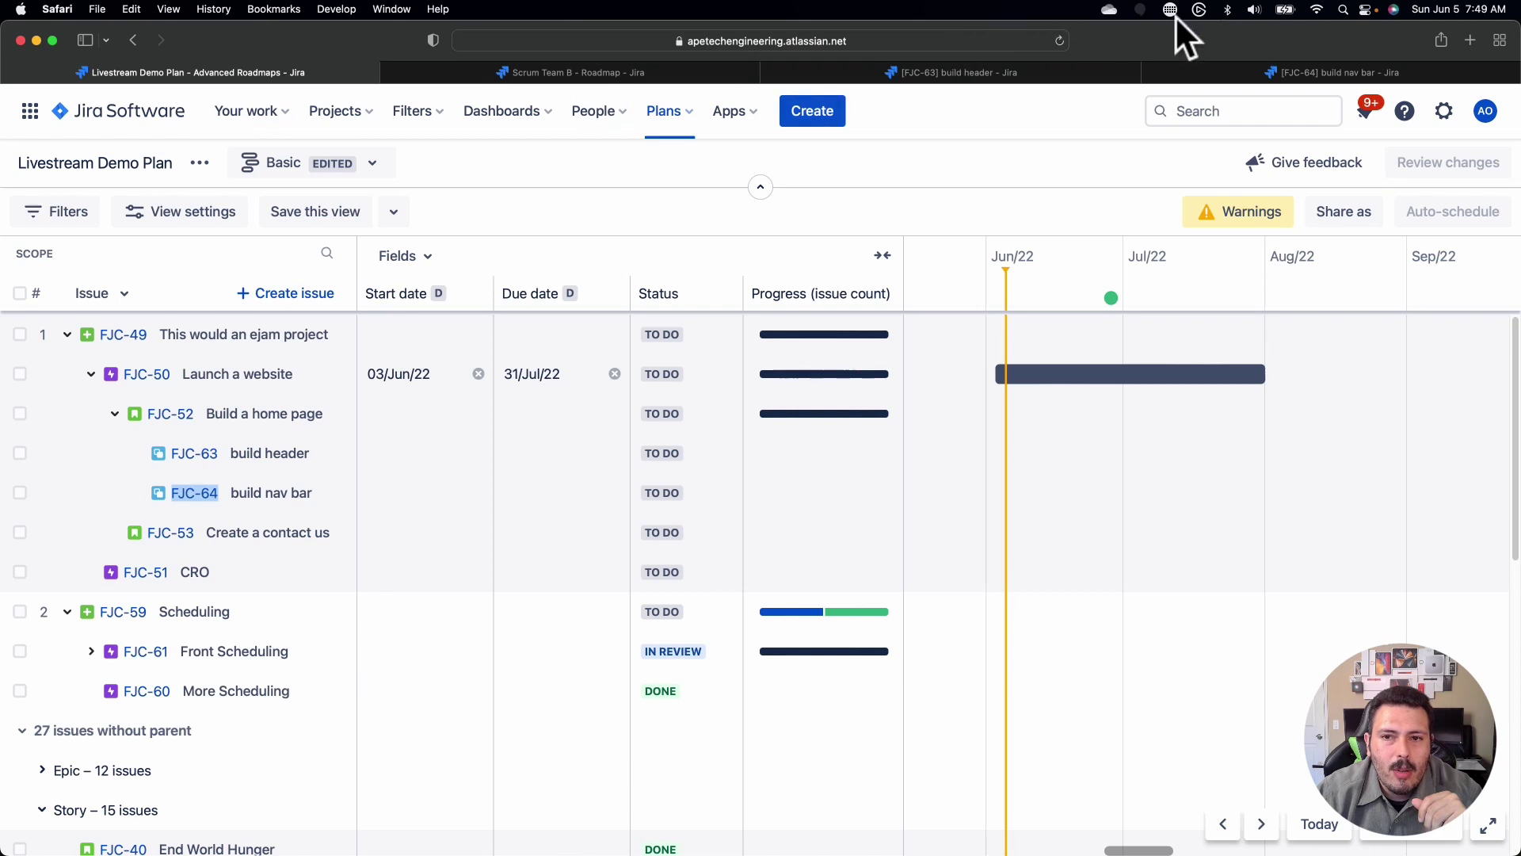
Reload the plan, then set FJC-52 Build a home page to In Review and return to the plan.
click(1060, 41)
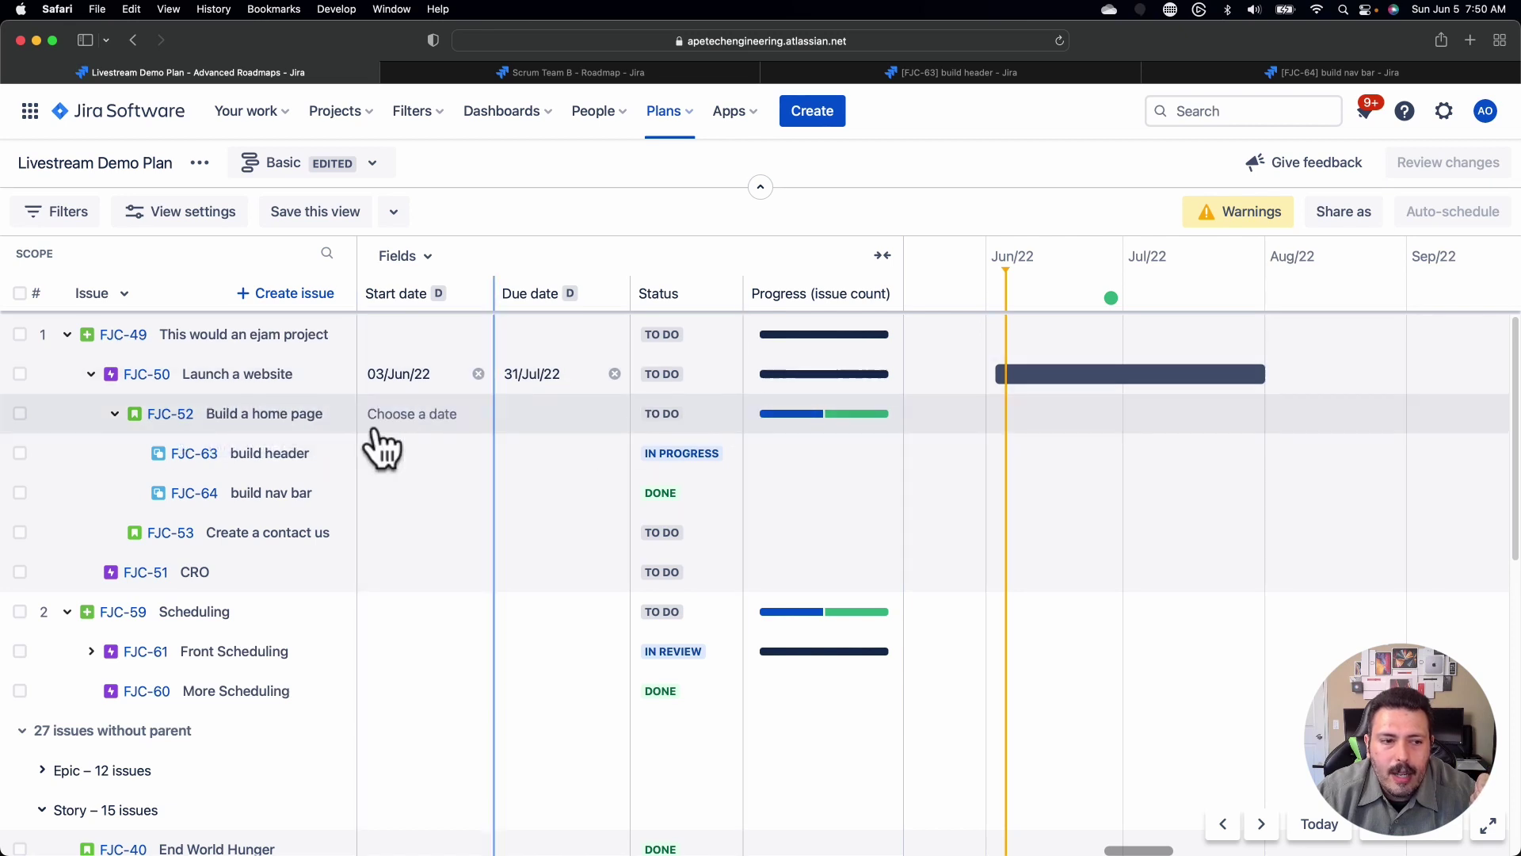
right_click(158, 416)
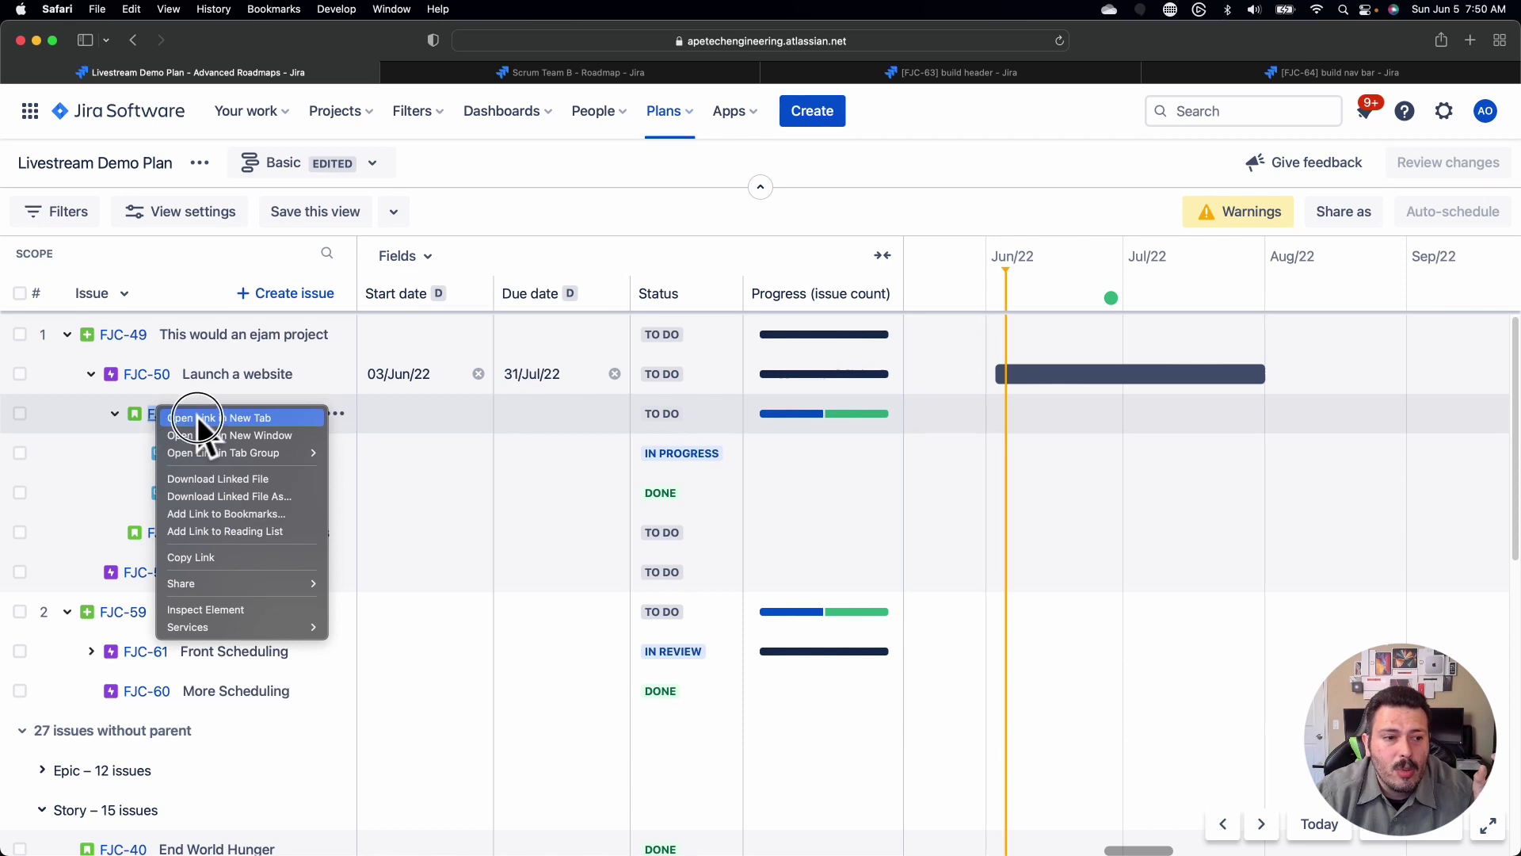
click(200, 416)
click(1324, 67)
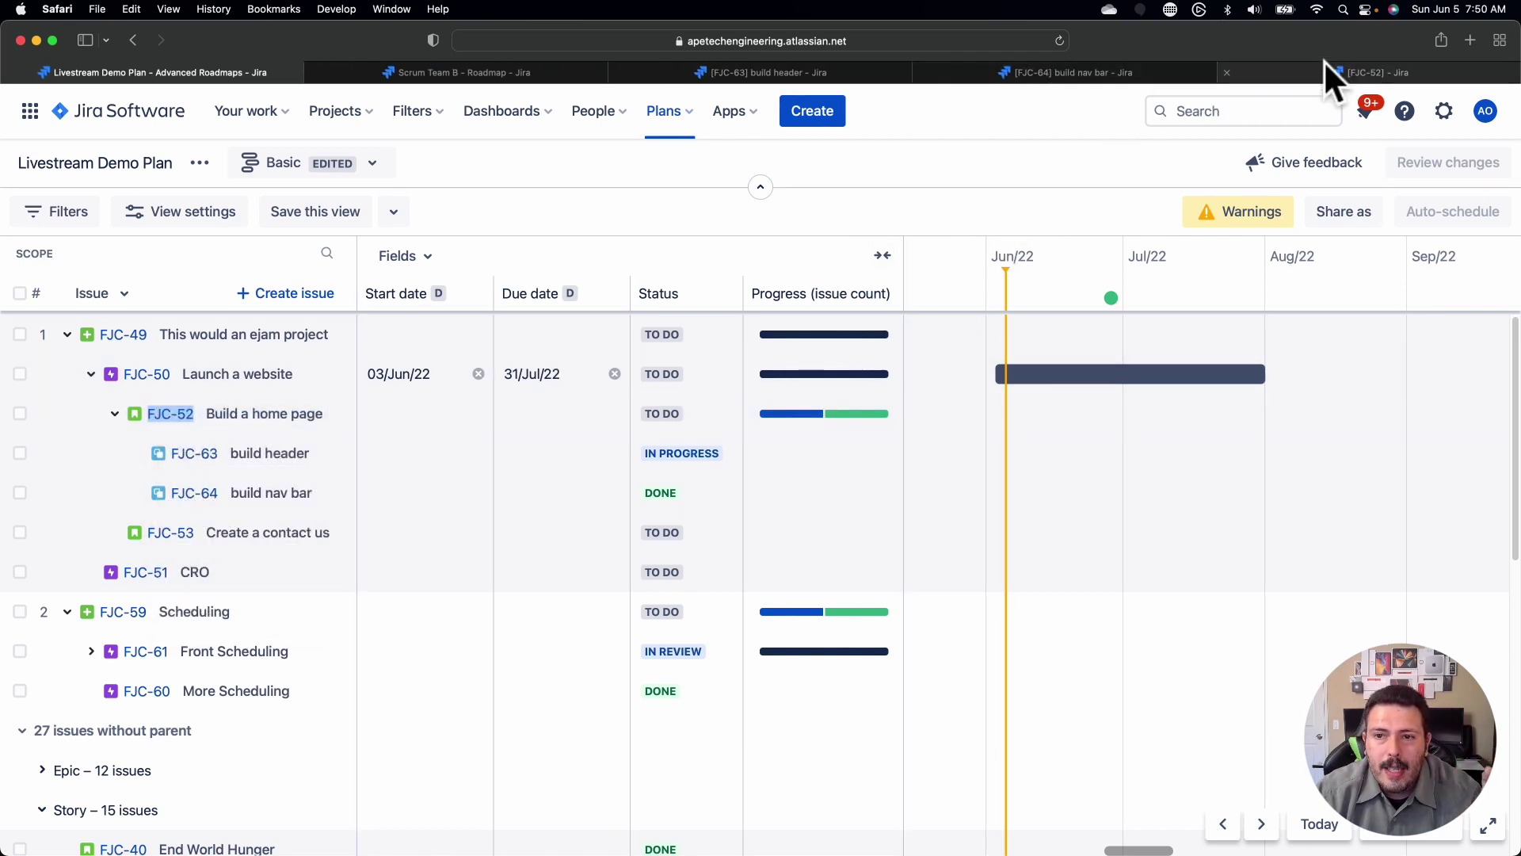
click(1109, 226)
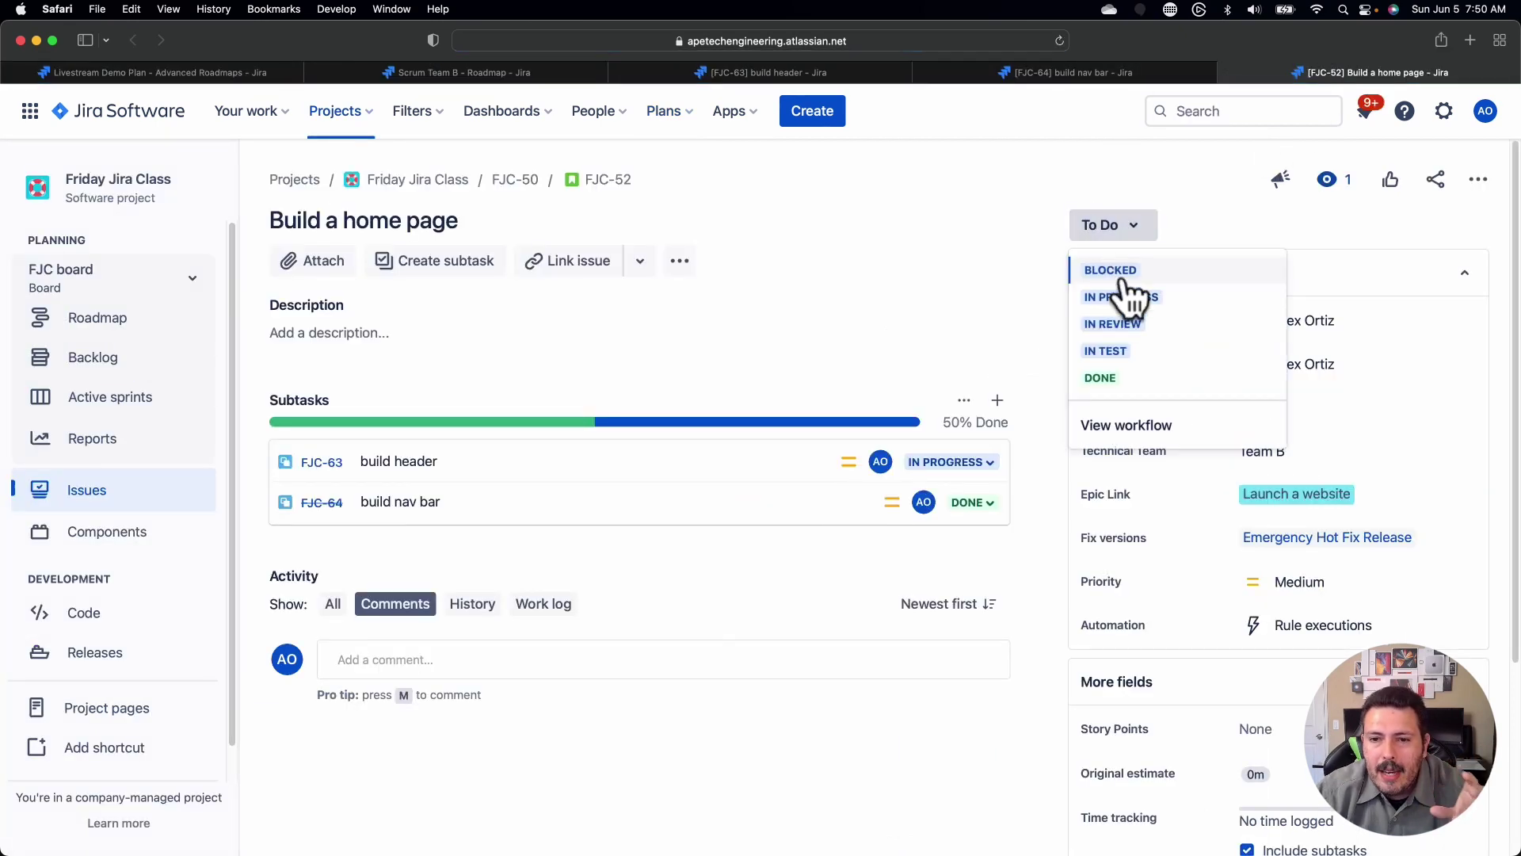
click(1130, 323)
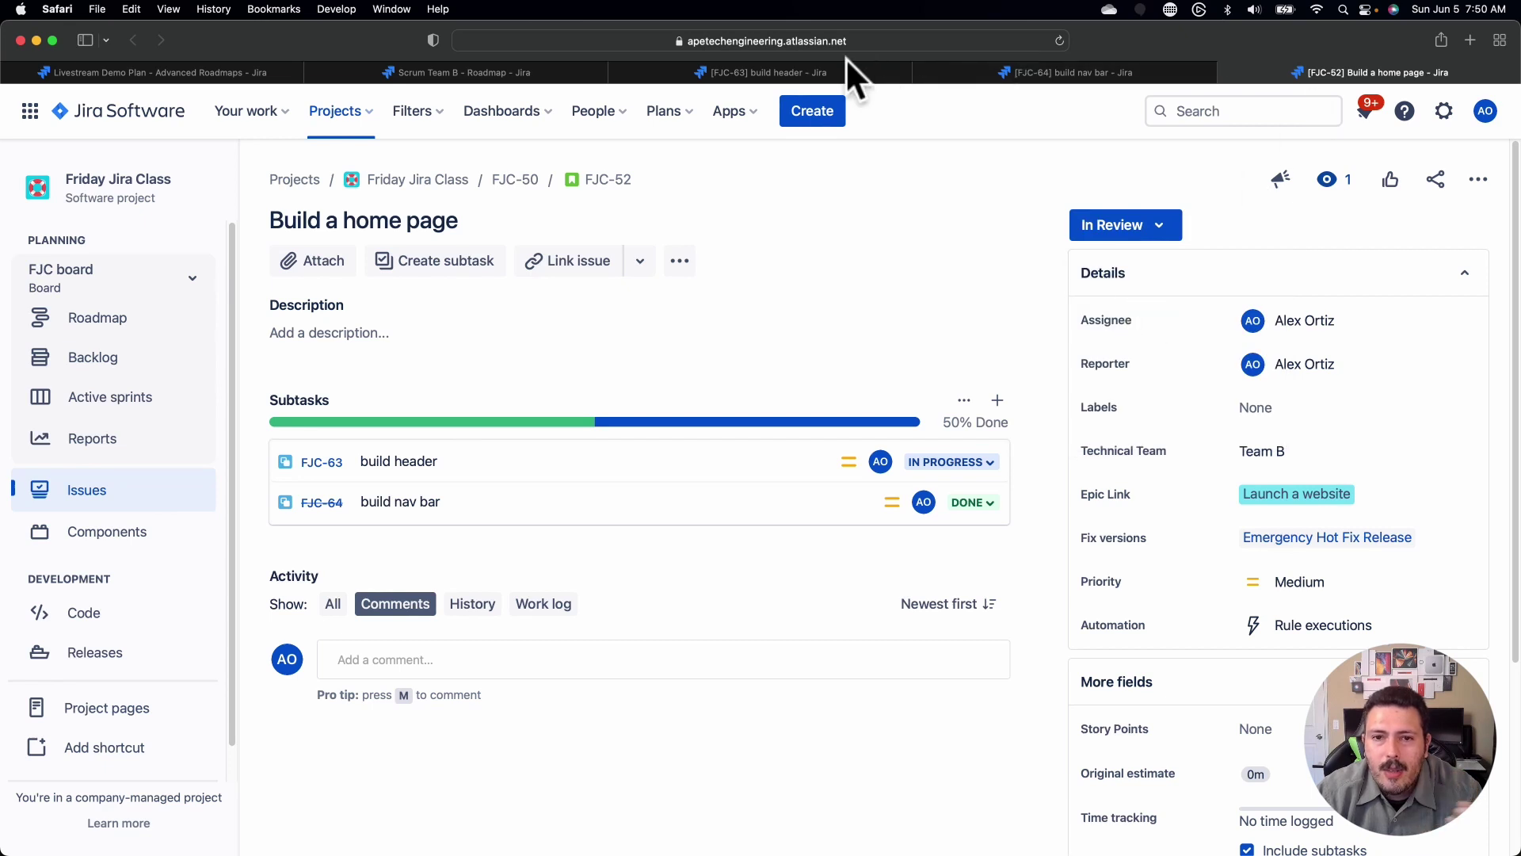
click(179, 73)
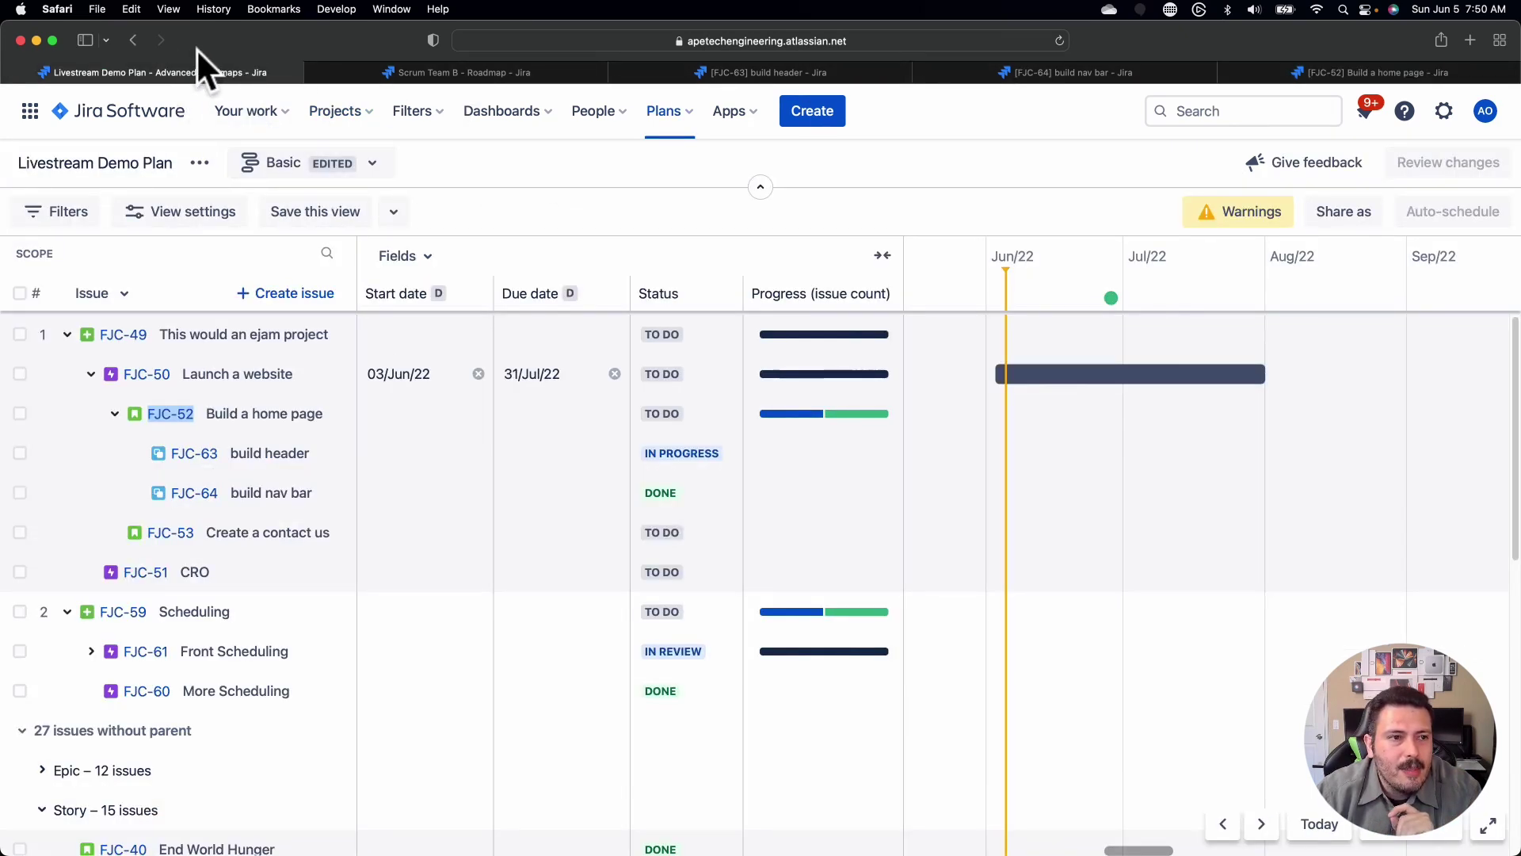
Reload the plan to check the progress roll-up, then drag timeline dates for FJC-64 build nav bar.
click(1058, 39)
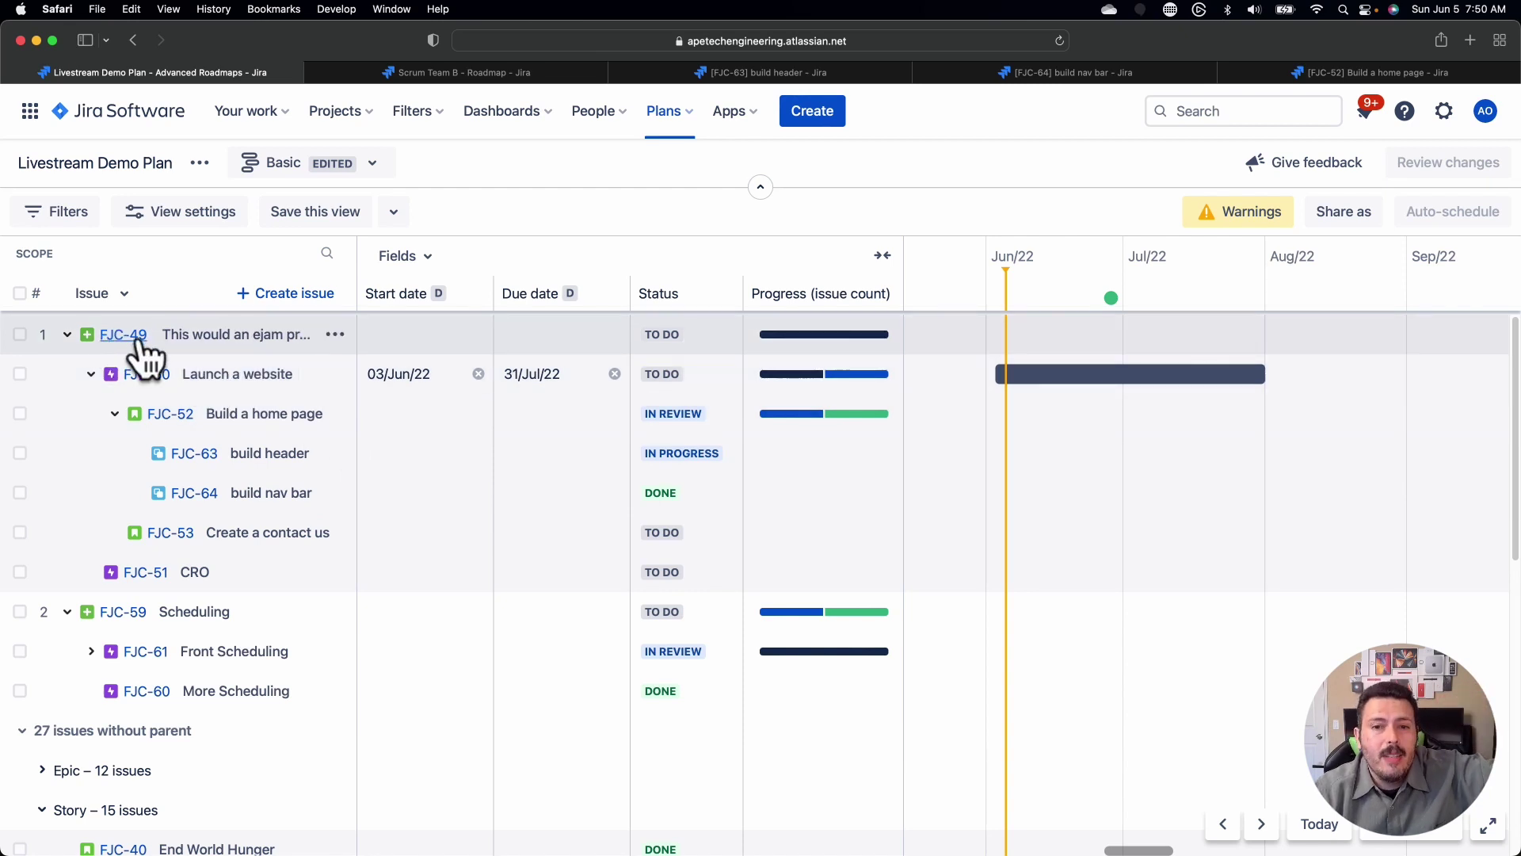
mouse_move(835, 366)
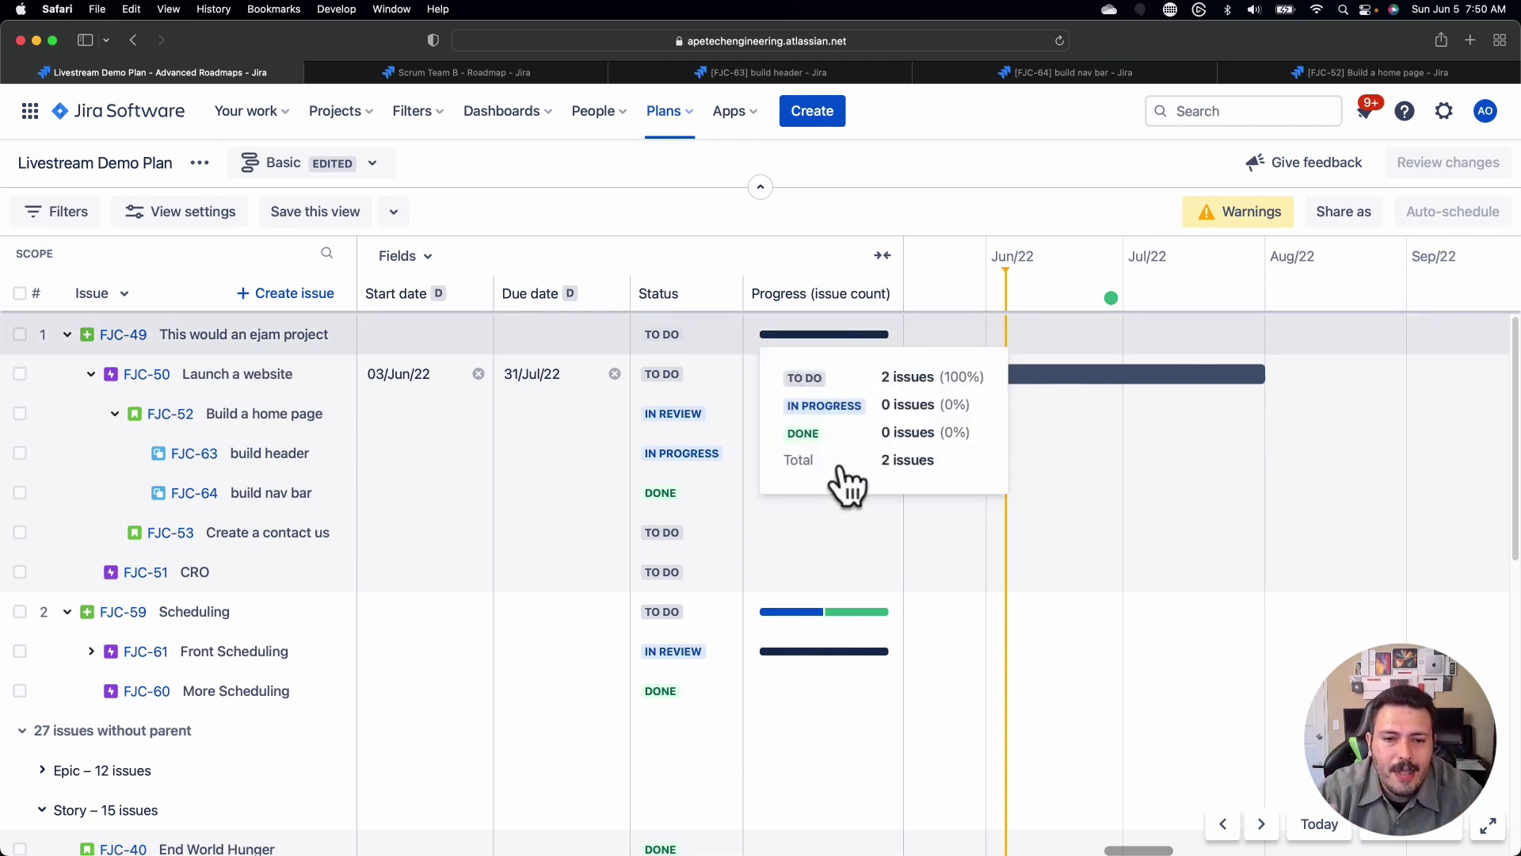
drag(951, 511, 1164, 507)
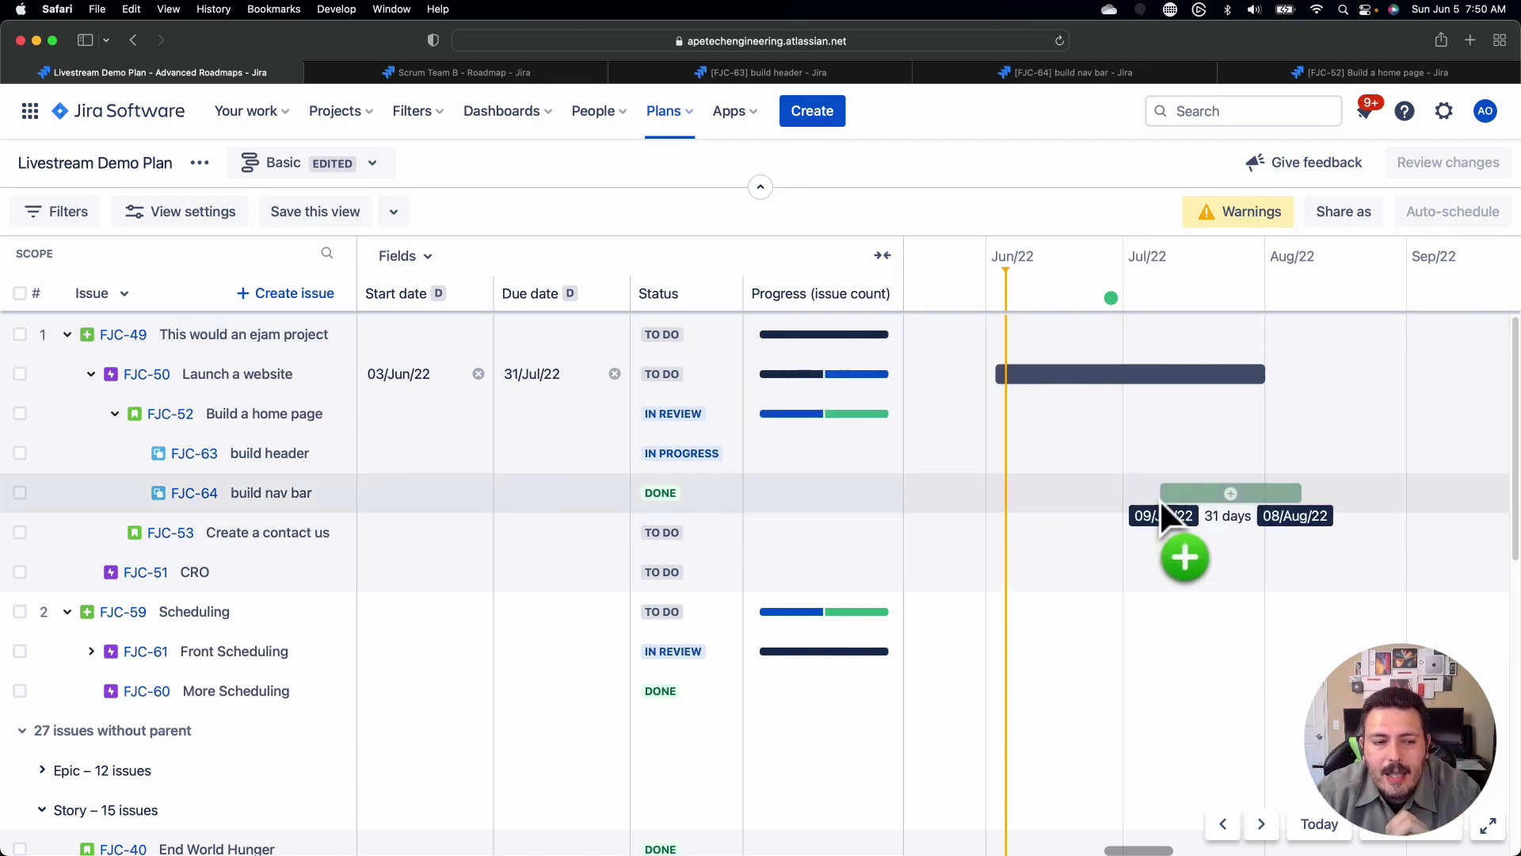